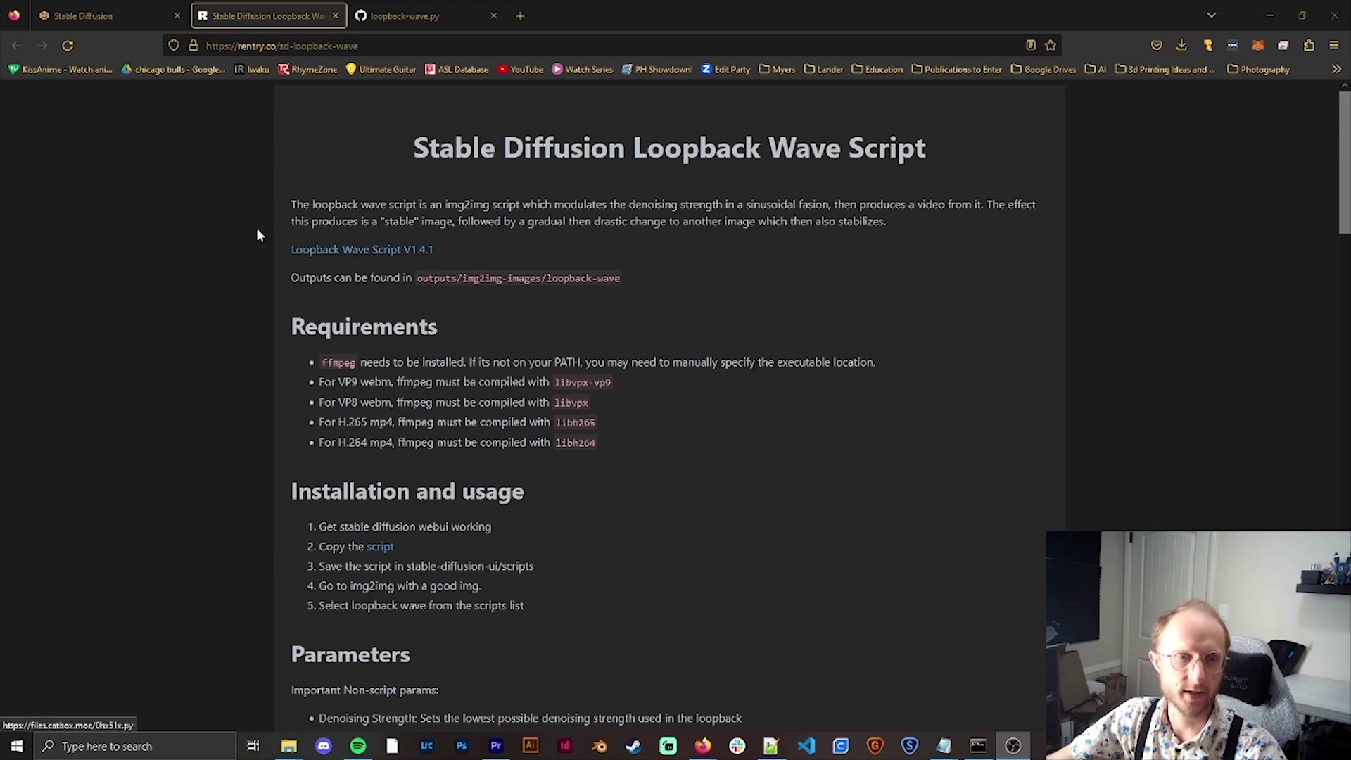
Review the Loopback Wave Script page's requirements and installation instructions, and open the loopback-wave.py gist
scroll(186, 340, "down", 3)
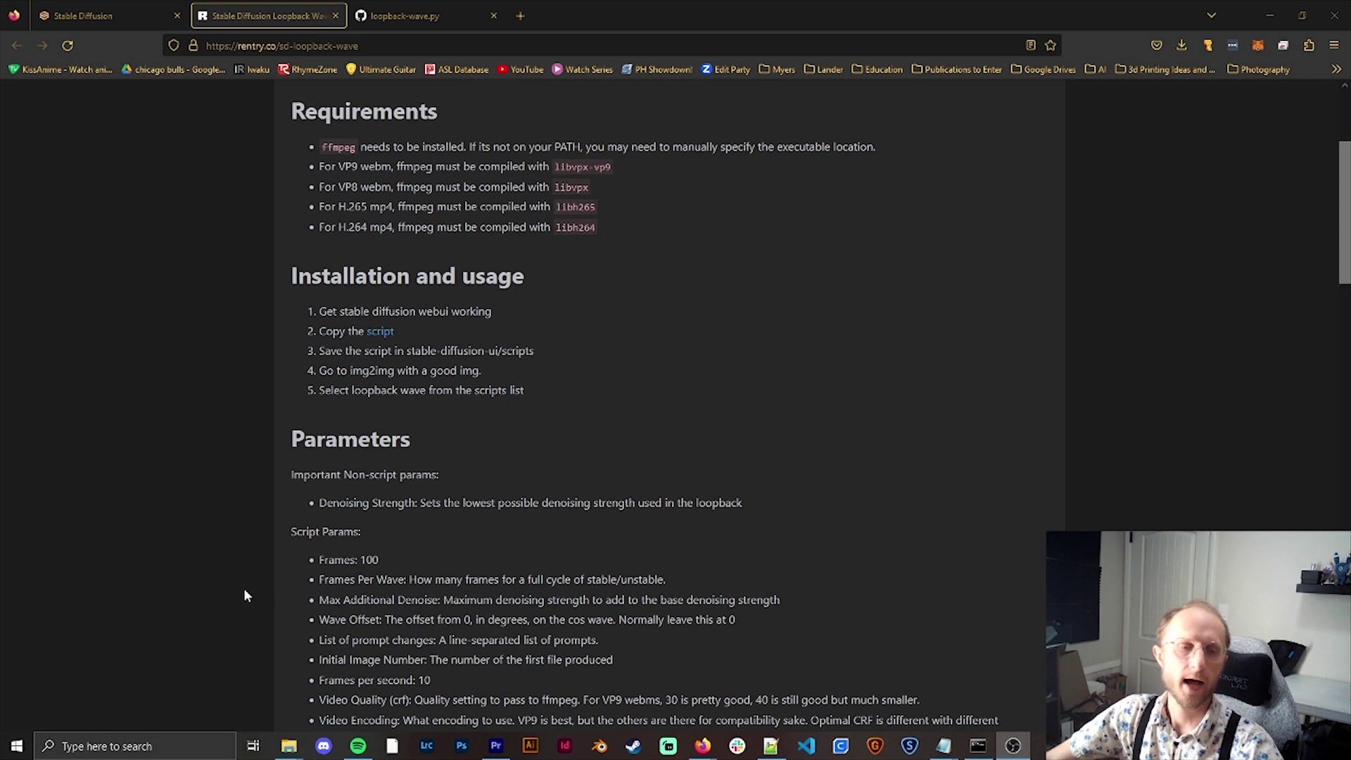
scroll(261, 556, "up", 3)
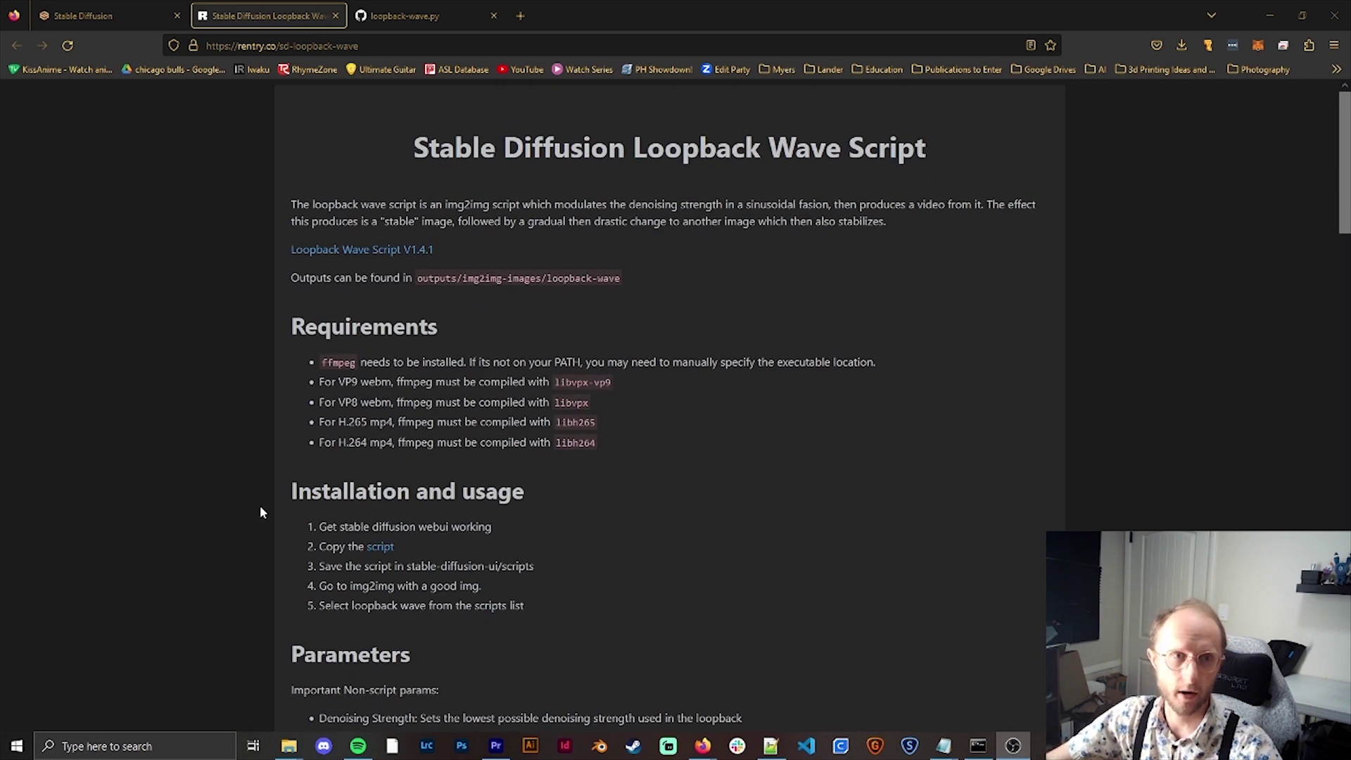
left_click(401, 19)
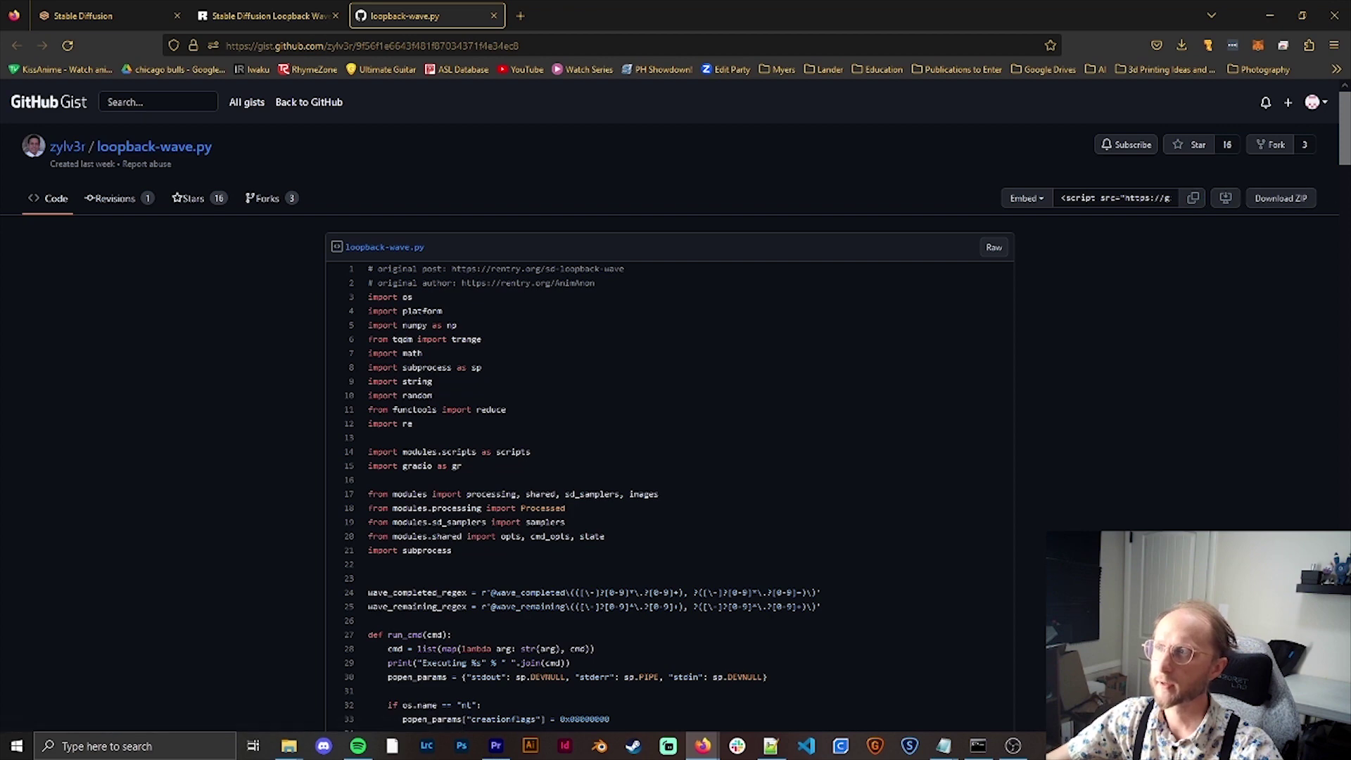
Switch to File Explorer and open the downloaded gist archive in Downloads down to the folder containing the loopback-wave Python file
key("alt+Tab")
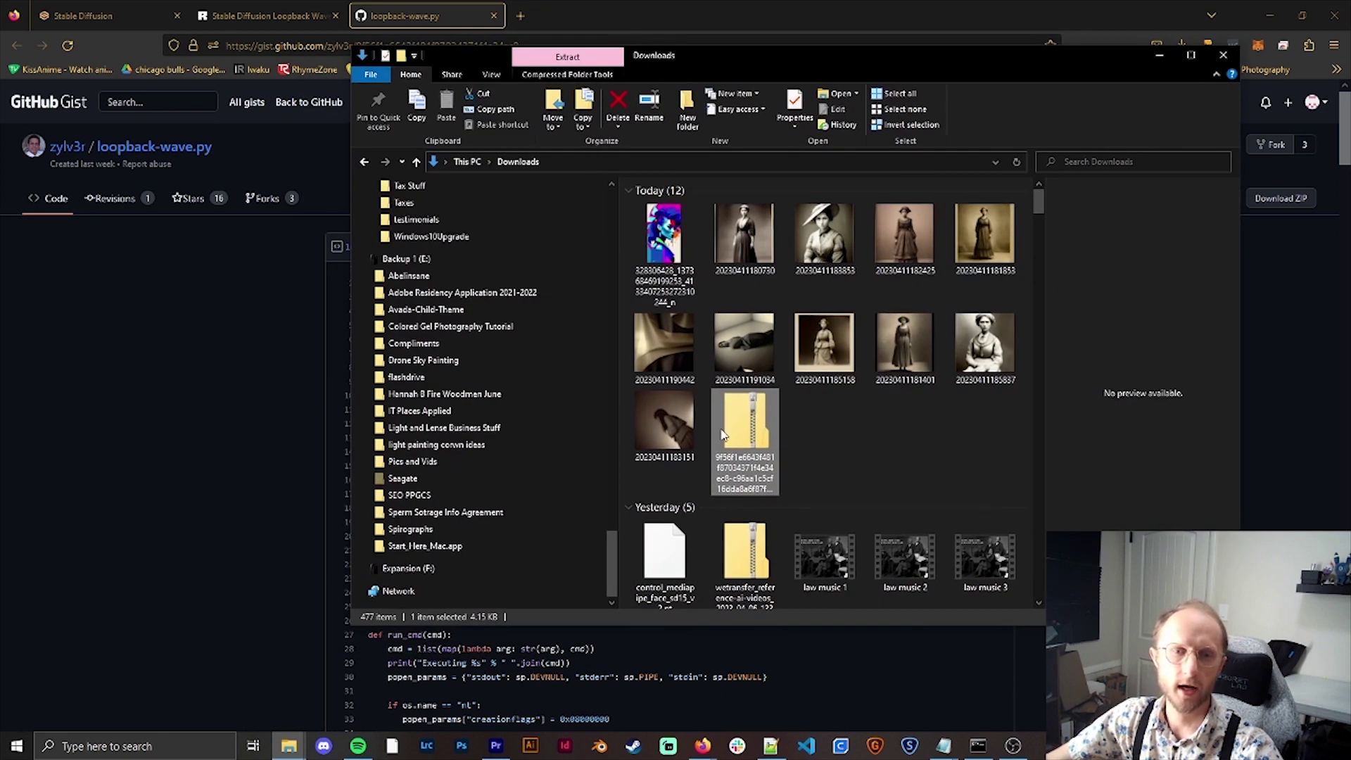
double_click(725, 434)
left_click(706, 207)
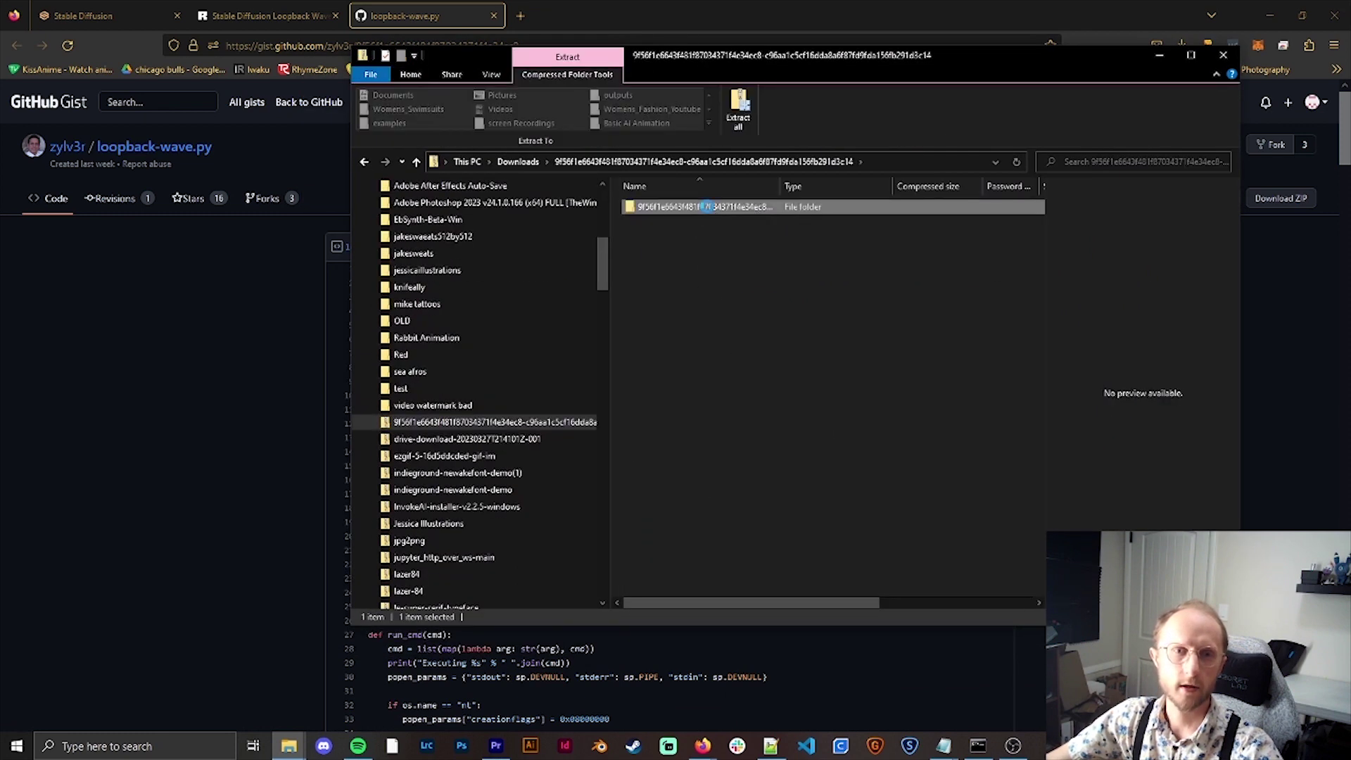
double_click(707, 206)
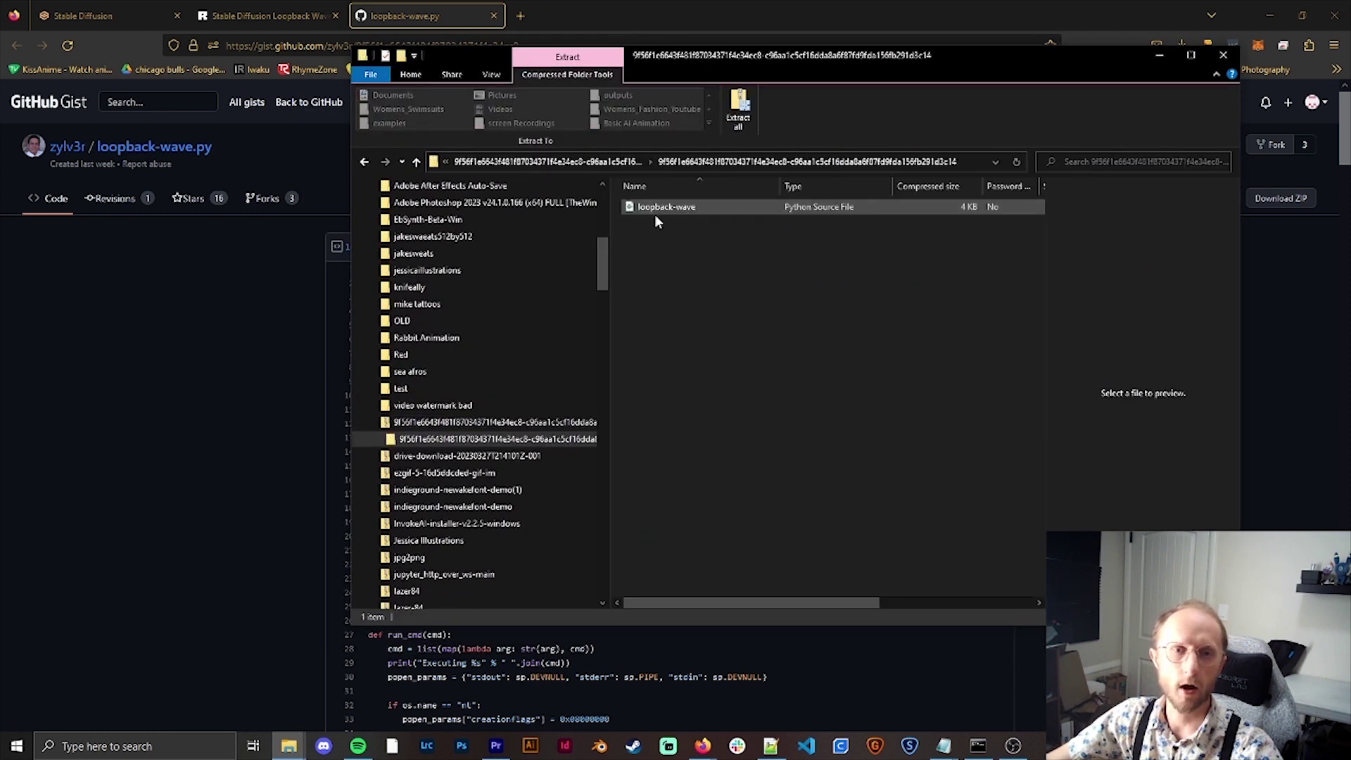
Arrange the archive window beside the stable-diffusion-webui window and open the scripts folder there
left_click_drag(939, 54, 586, 28)
key("alt+Tab")
left_click_drag(1223, 85, 1102, 23)
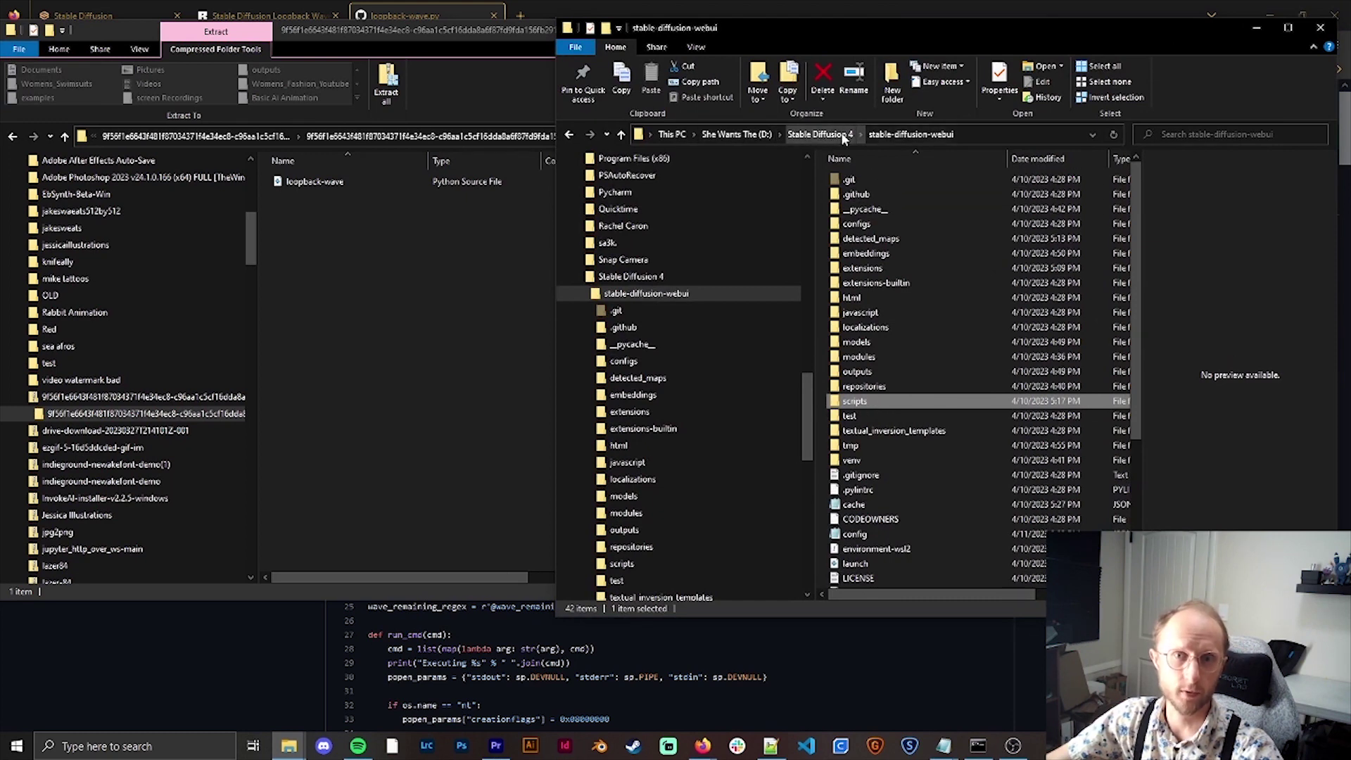
double_click(857, 407)
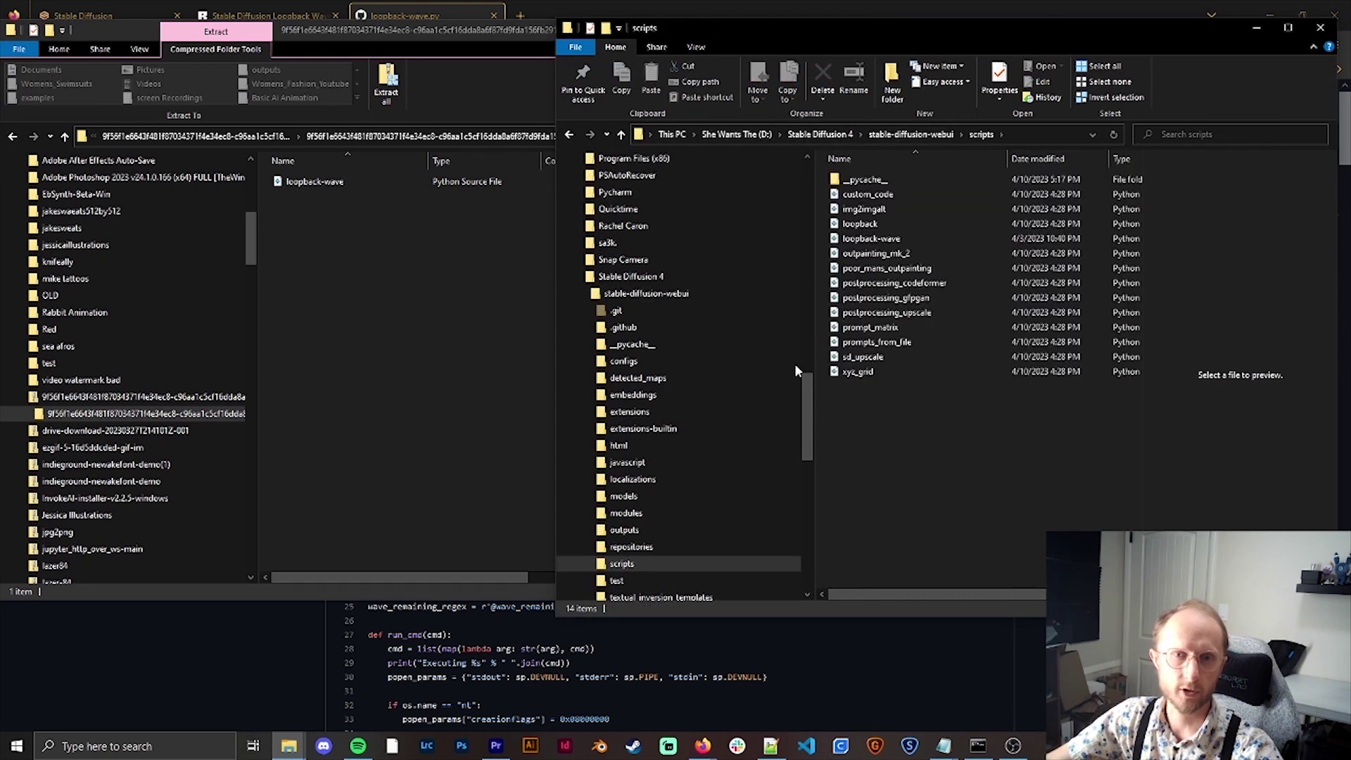
Compare the archive's loopback-wave file with the one in the scripts folder, and close both File Explorer windows
left_click(344, 182)
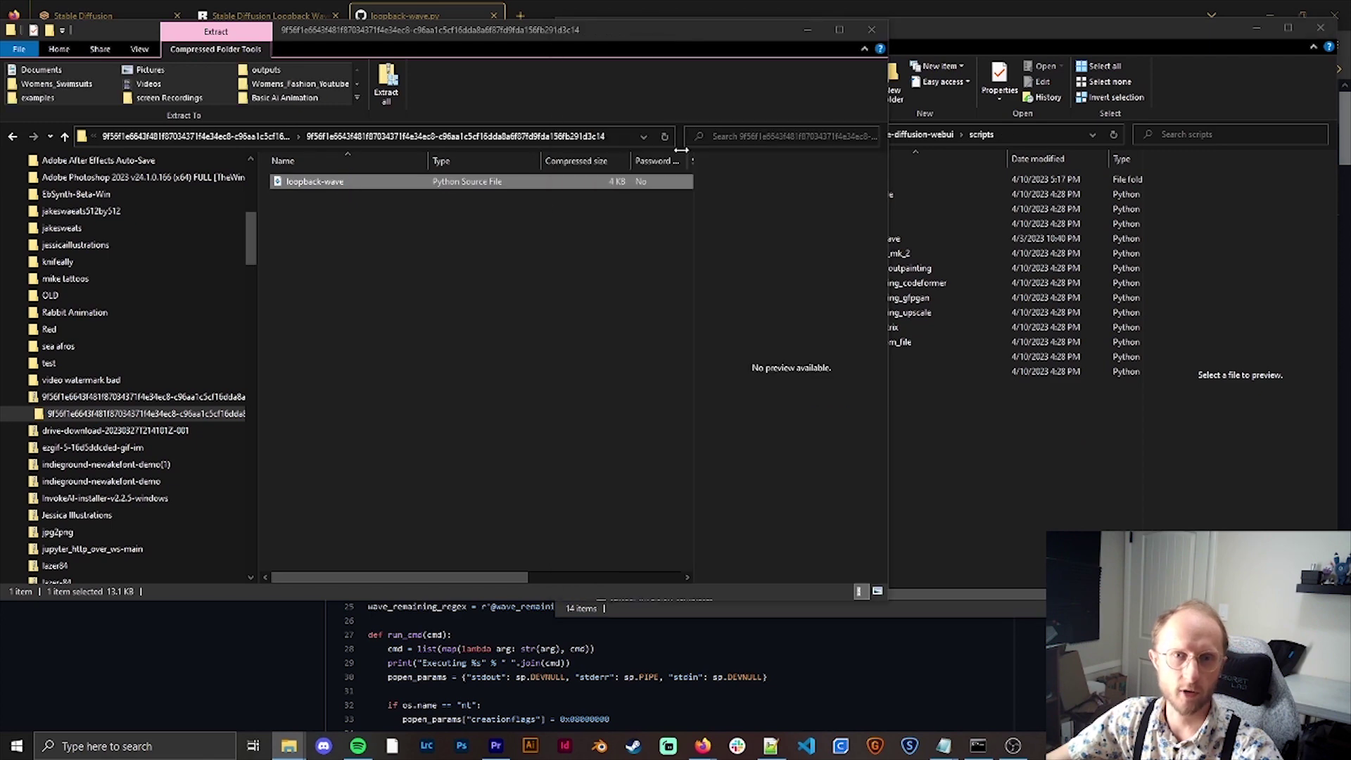
left_click_drag(606, 31, 438, 73)
left_click_drag(267, 222, 531, 284)
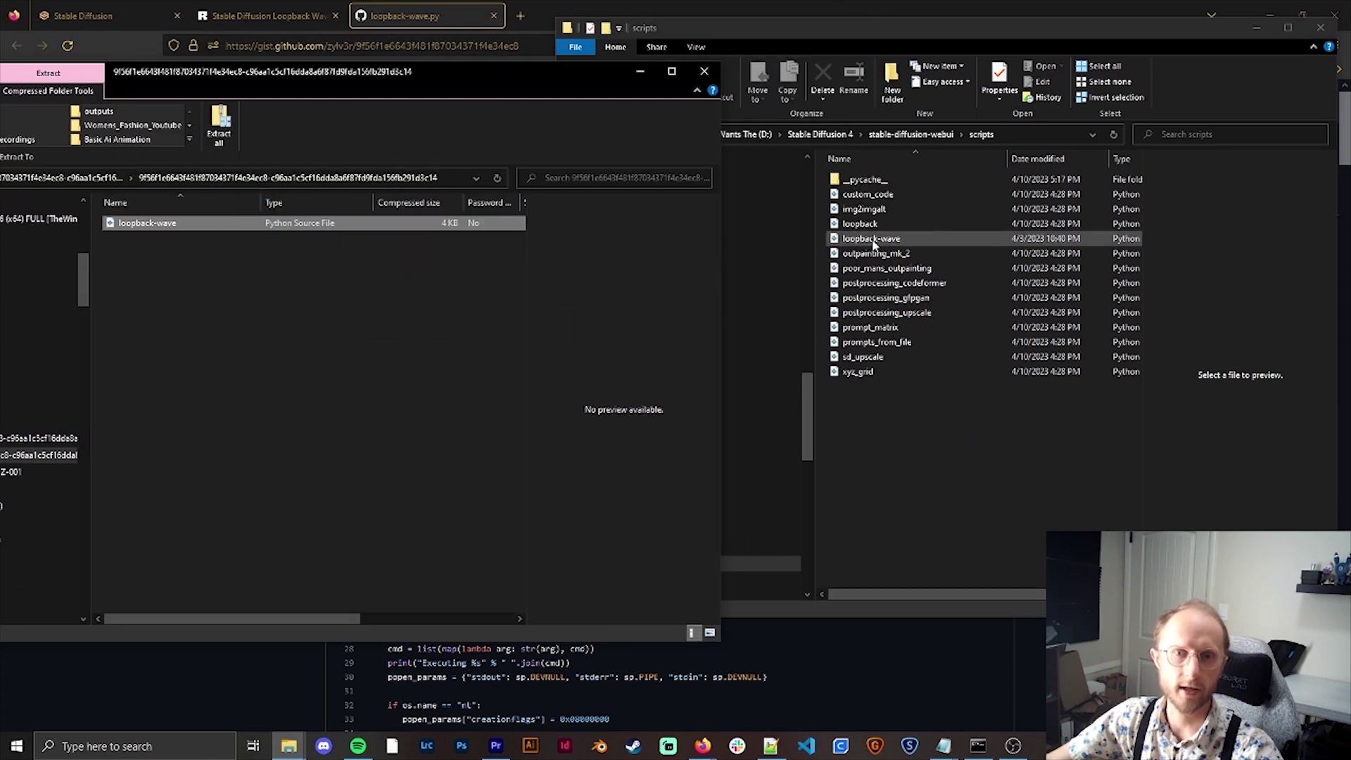
left_click(707, 76)
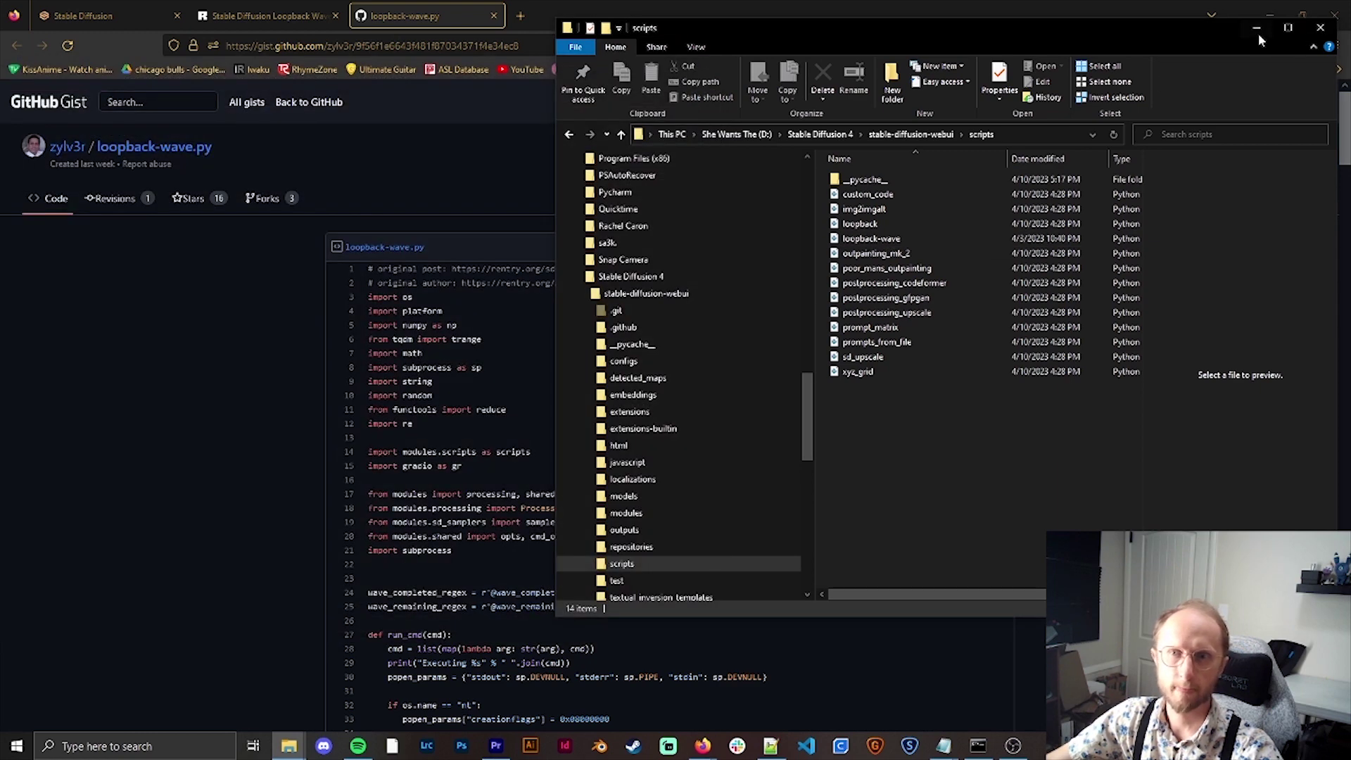
left_click_drag(1218, 26, 1074, 83)
left_click(1176, 86)
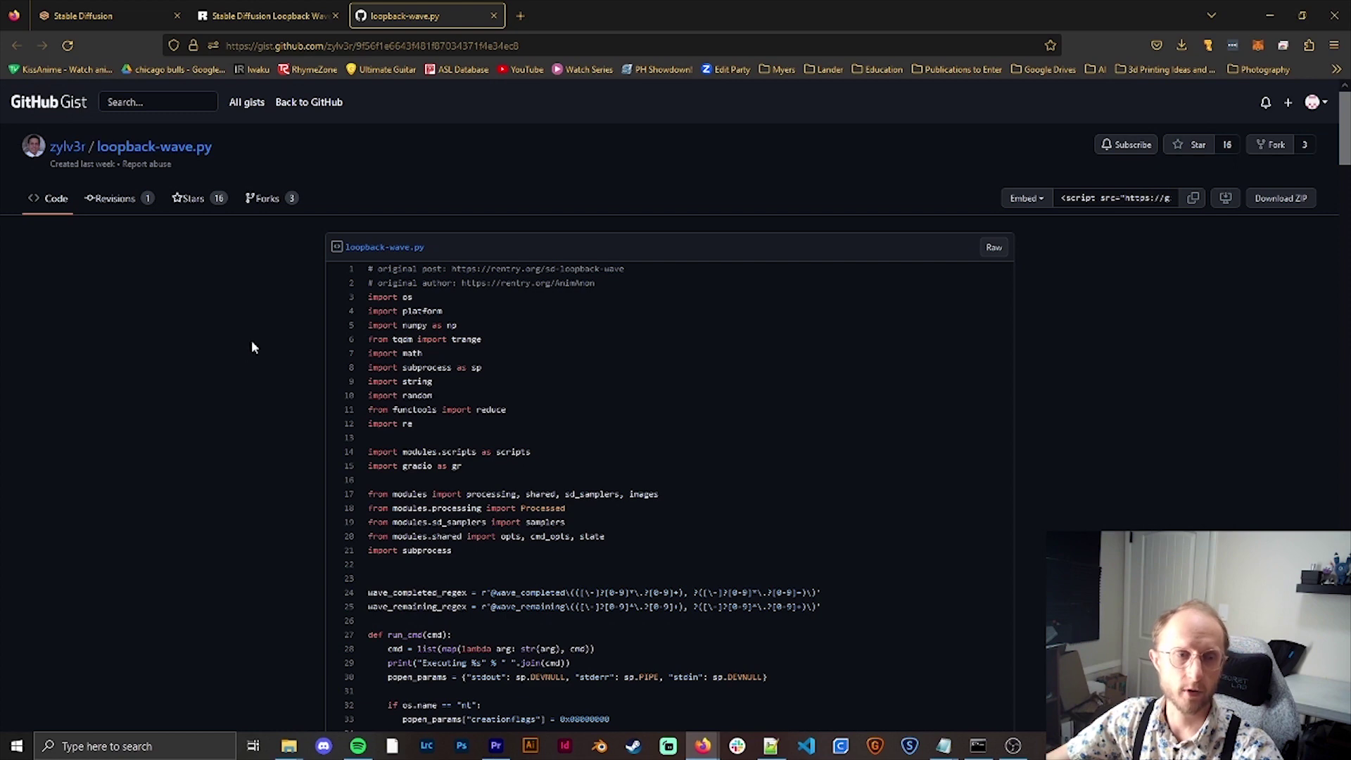
Examine the loopback-wave.py code in the gist and the installation and usage steps on the script's page
scroll(254, 347, "down", 5)
scroll(254, 344, "up", 5)
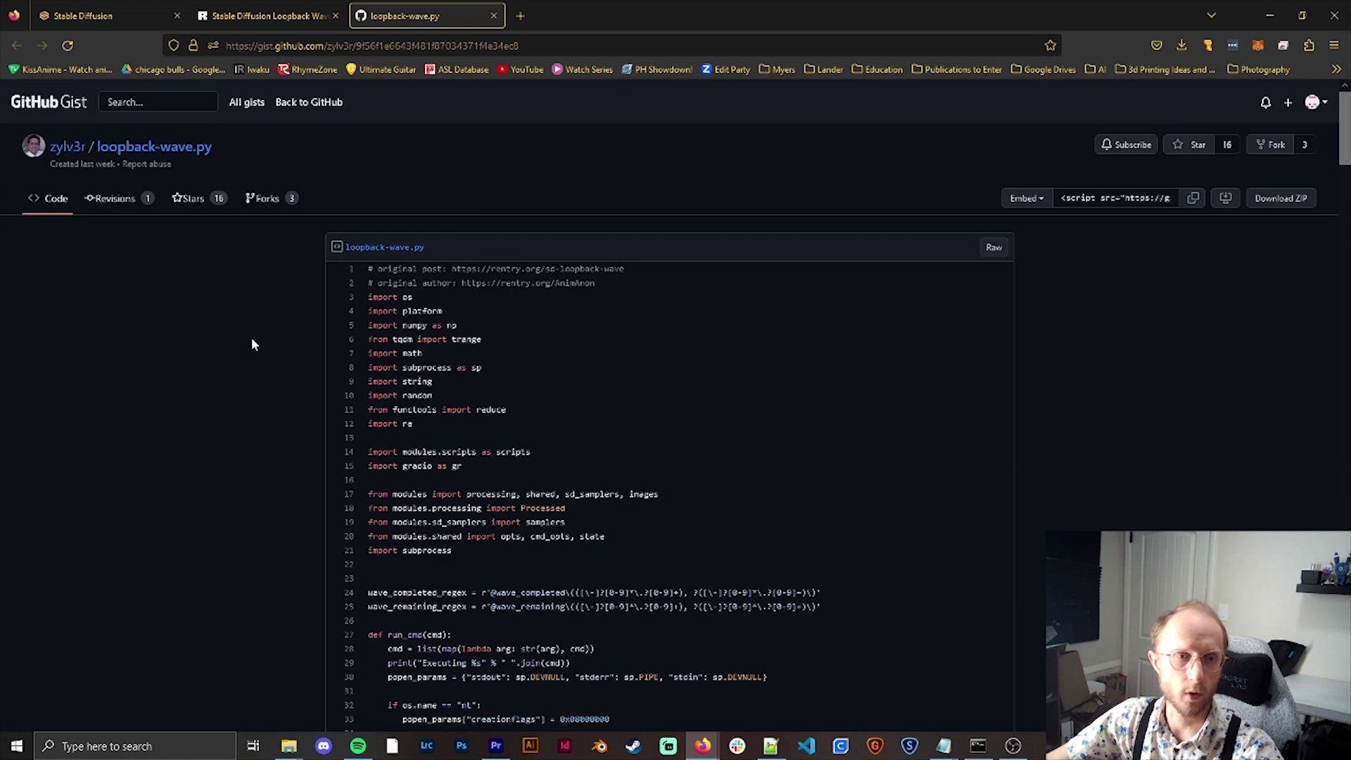
left_click(239, 17)
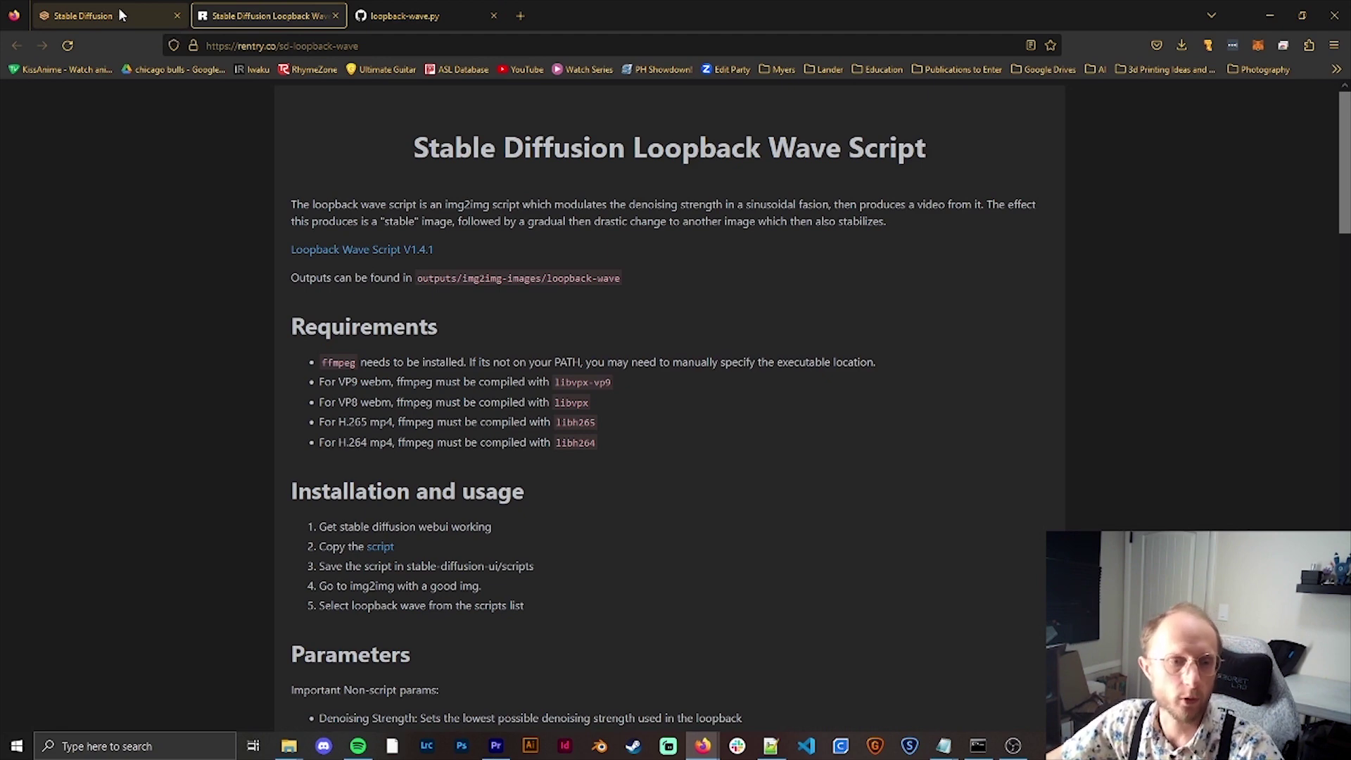
scroll(188, 218, "down", 1)
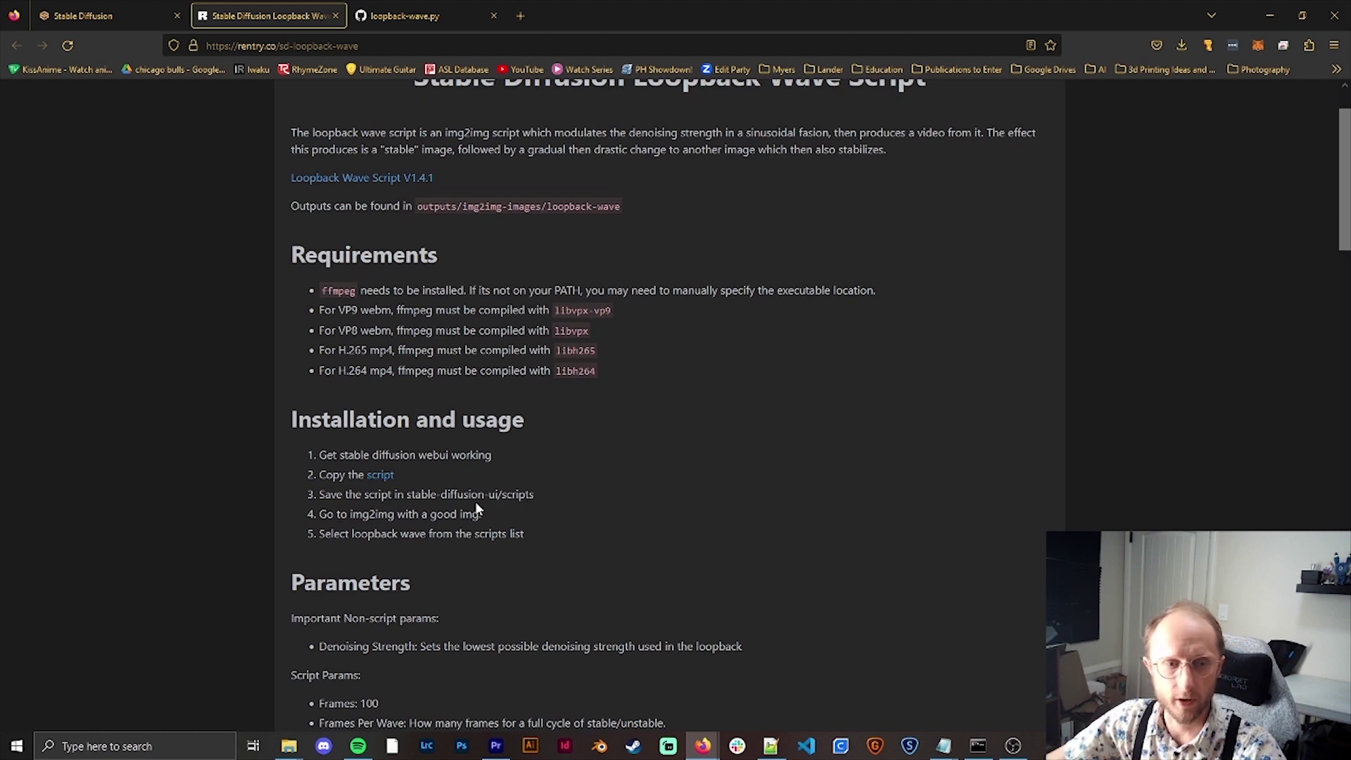
Open the Stable Diffusion web UI and review the positive and negative txt2img prompts for the Elsa image
left_click(99, 16)
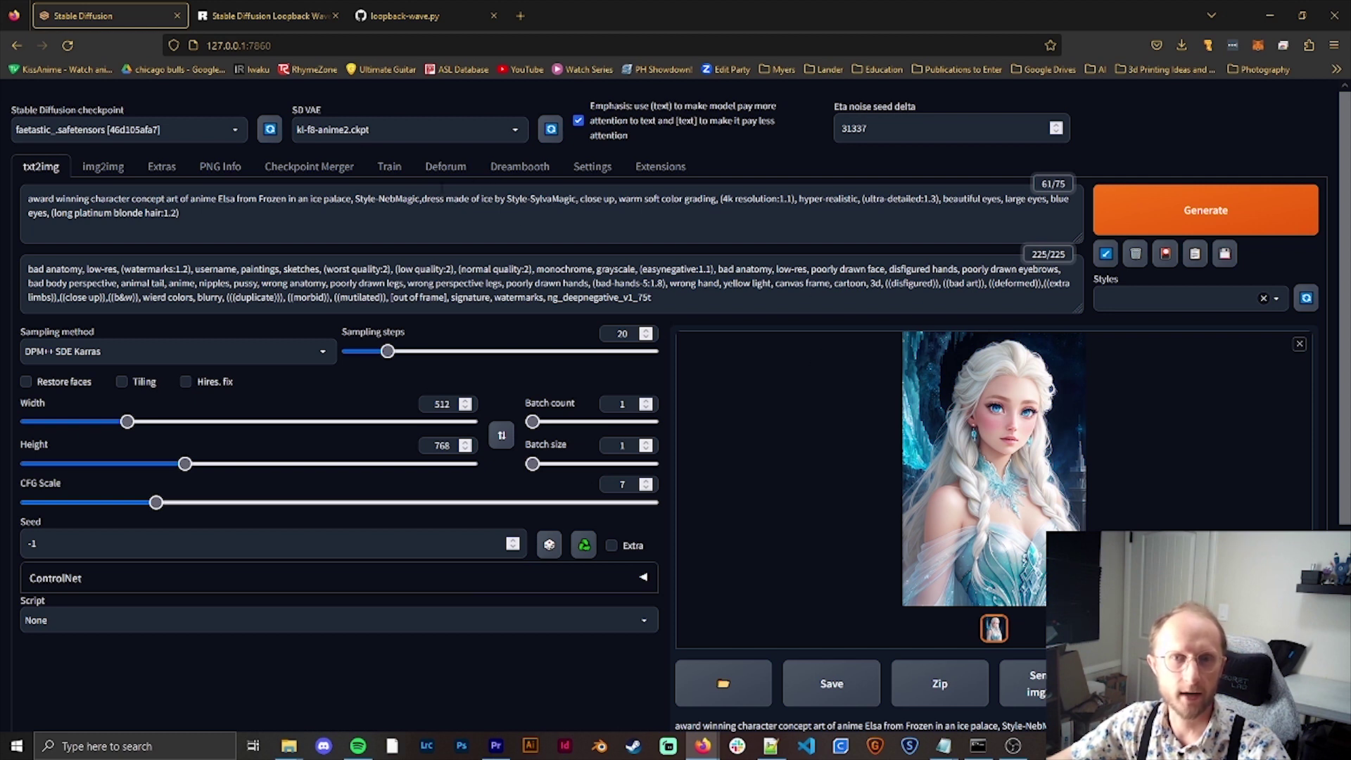
left_click_drag(179, 212, 26, 198)
left_click_drag(28, 269, 665, 295)
left_click(685, 296)
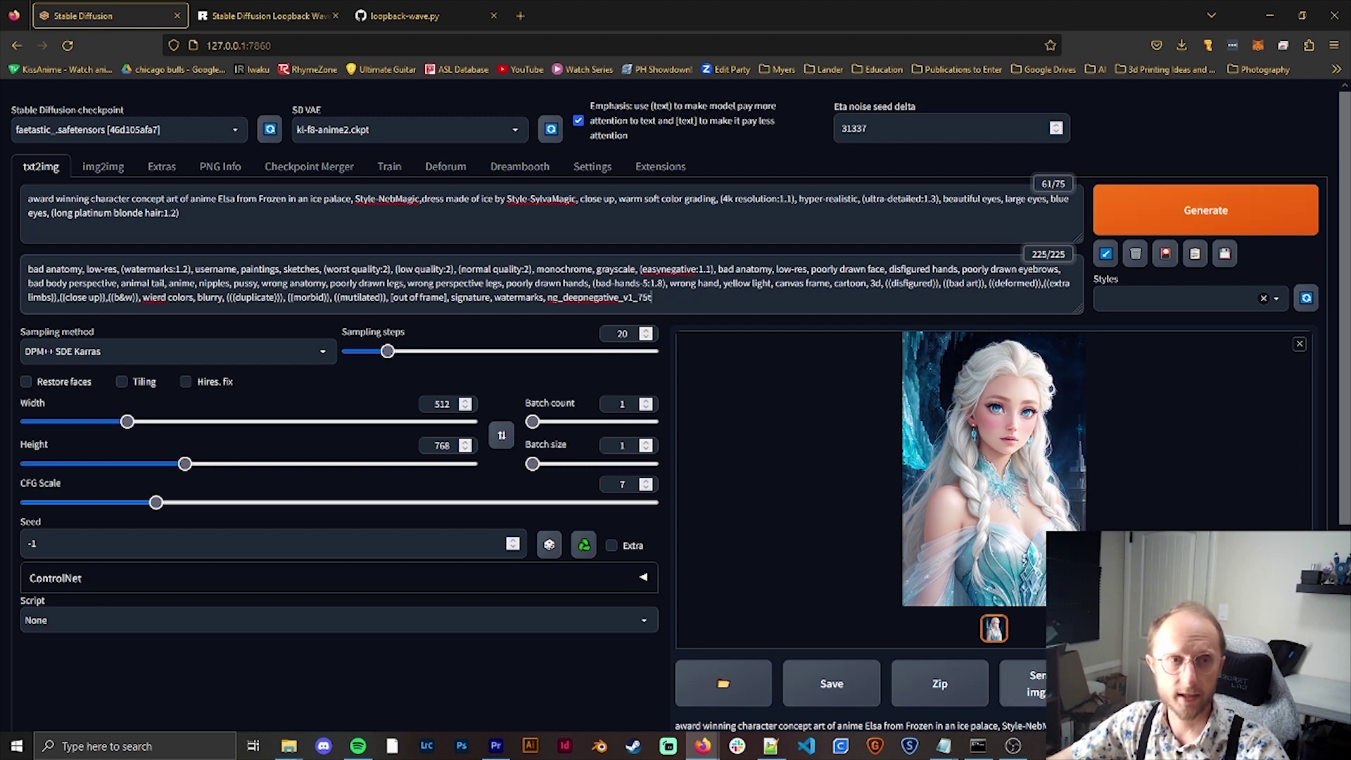
Send the generated Elsa image with its prompts from txt2img to img2img
left_click(1027, 683)
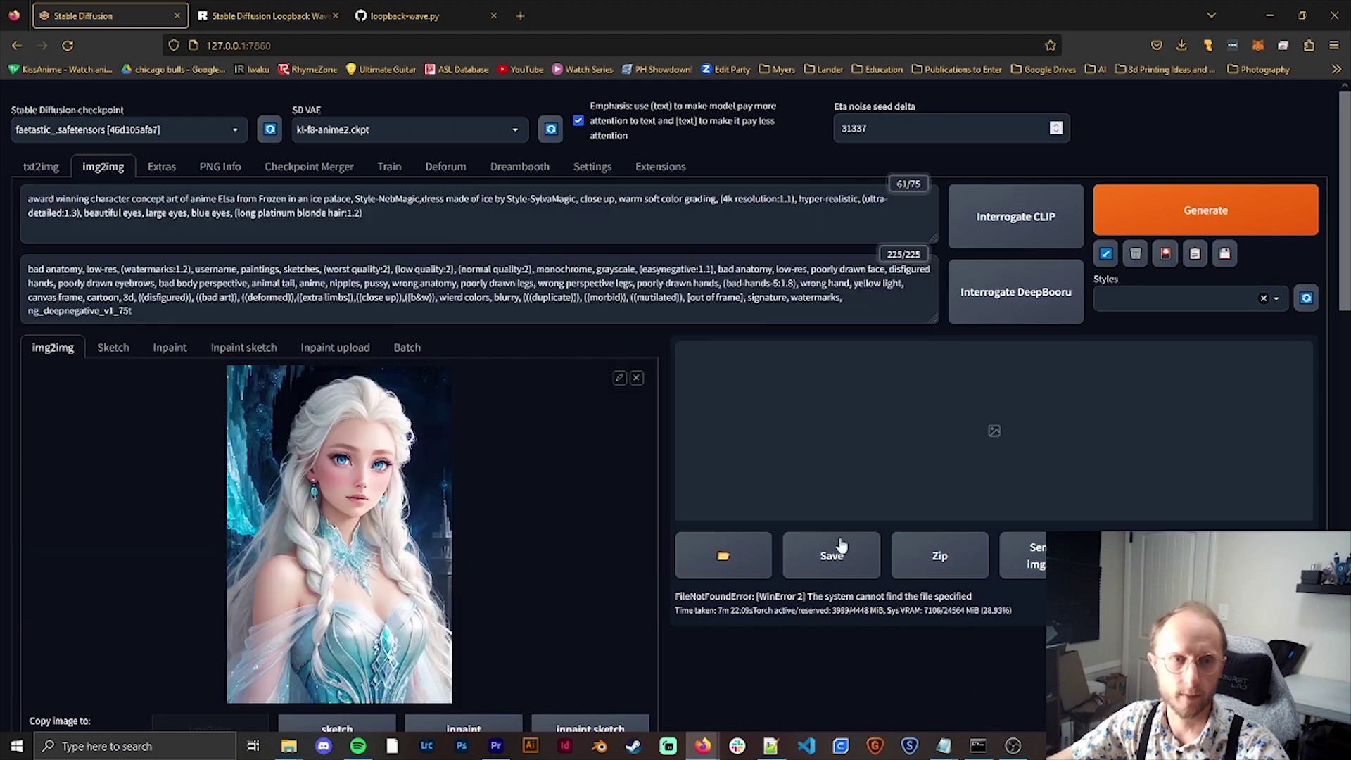
scroll(373, 244, "down", 1)
scroll(373, 243, "up", 1)
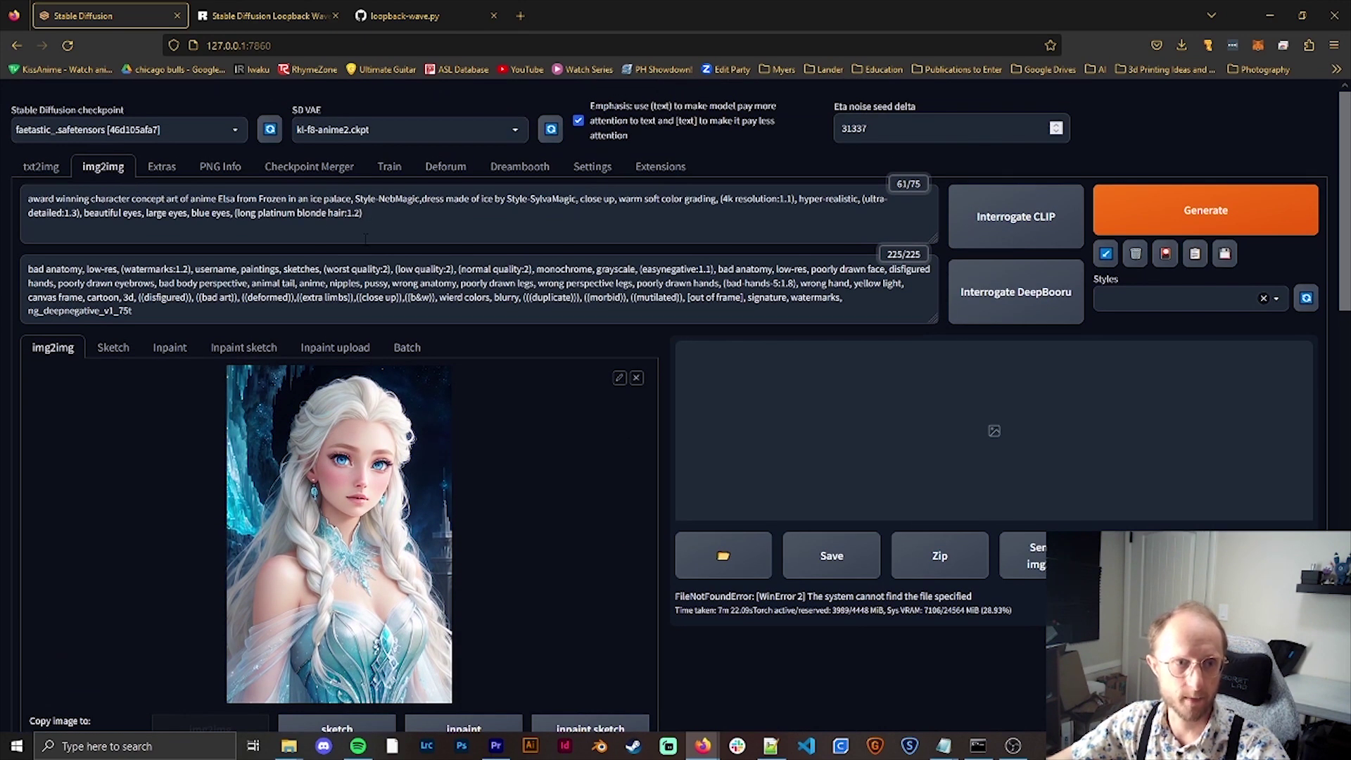
left_click(41, 169)
left_click(104, 169)
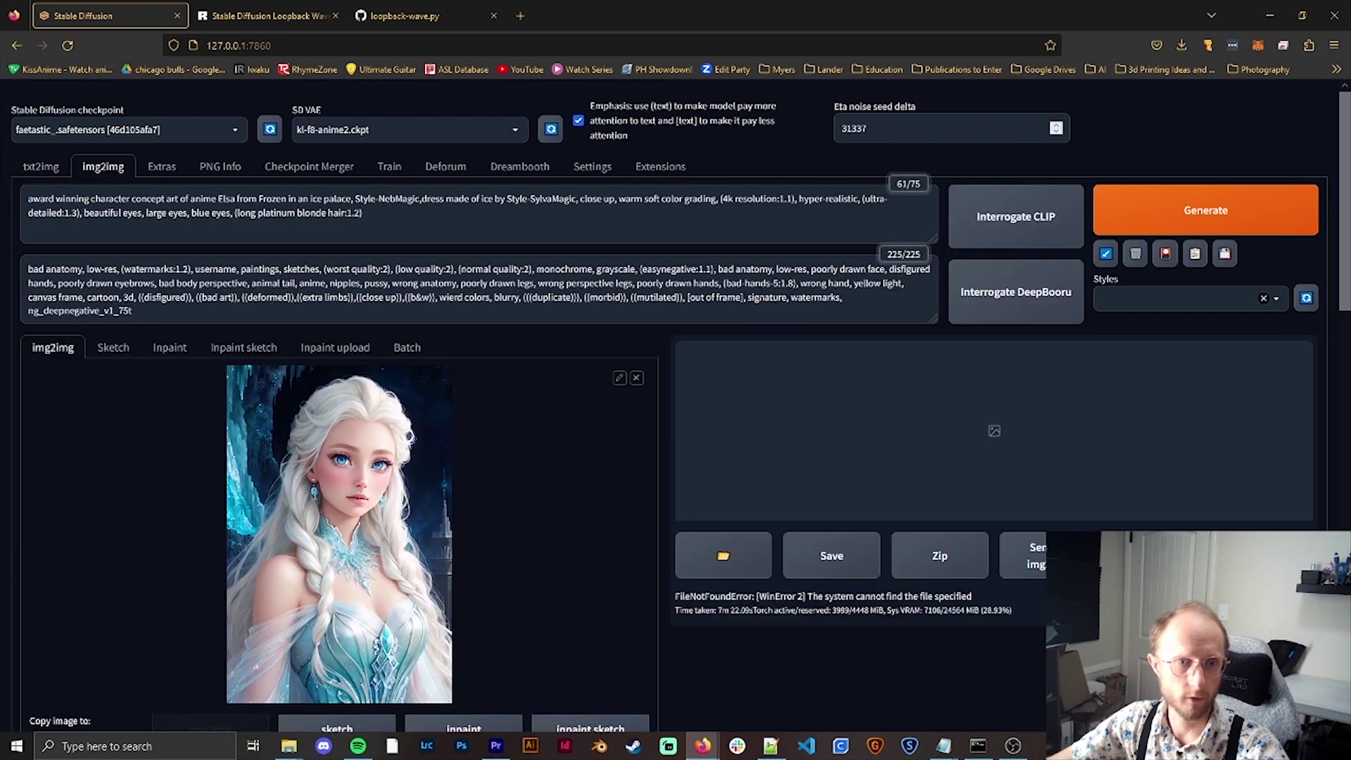
Reset the img2img script to None and select Loopback Wave V1.4.1 as the script
scroll(672, 338, "down", 14)
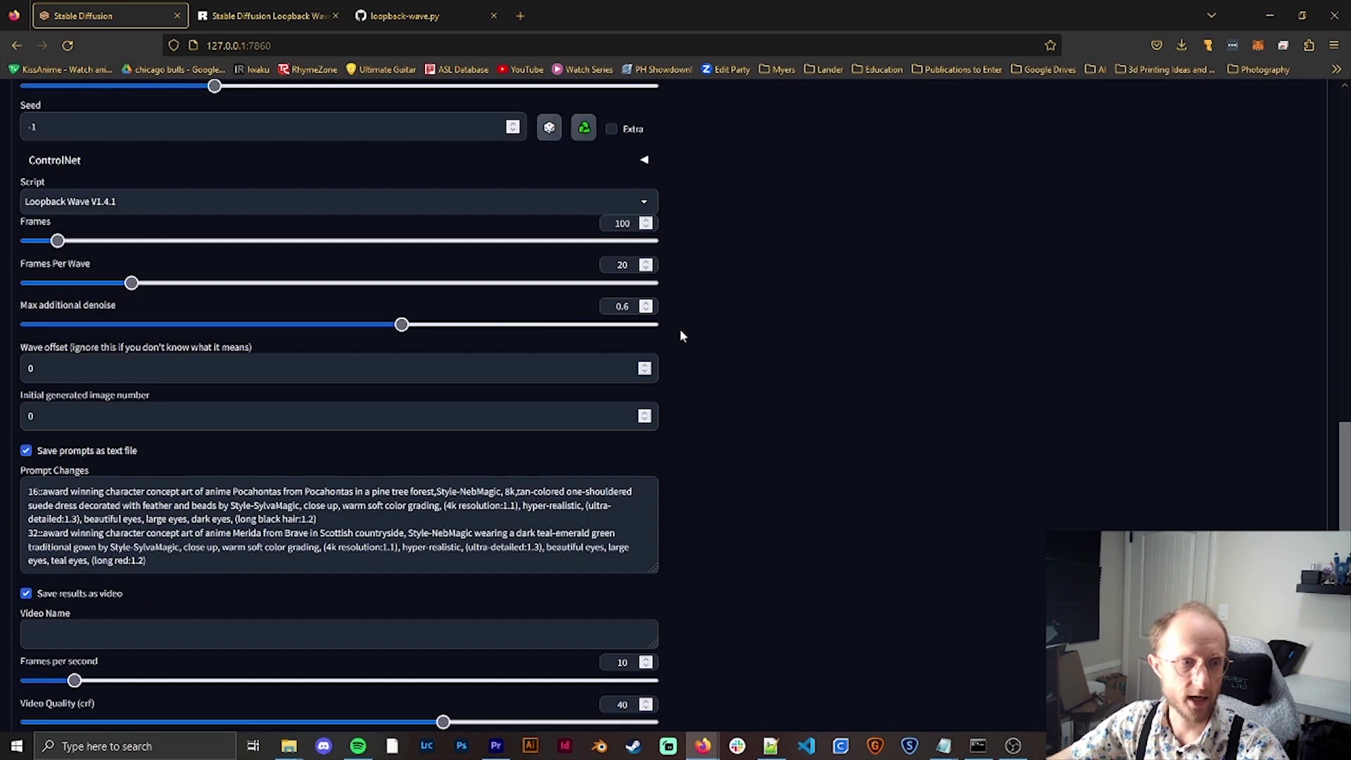
scroll(675, 331, "up", 3)
scroll(422, 401, "up", 2)
left_click(162, 486)
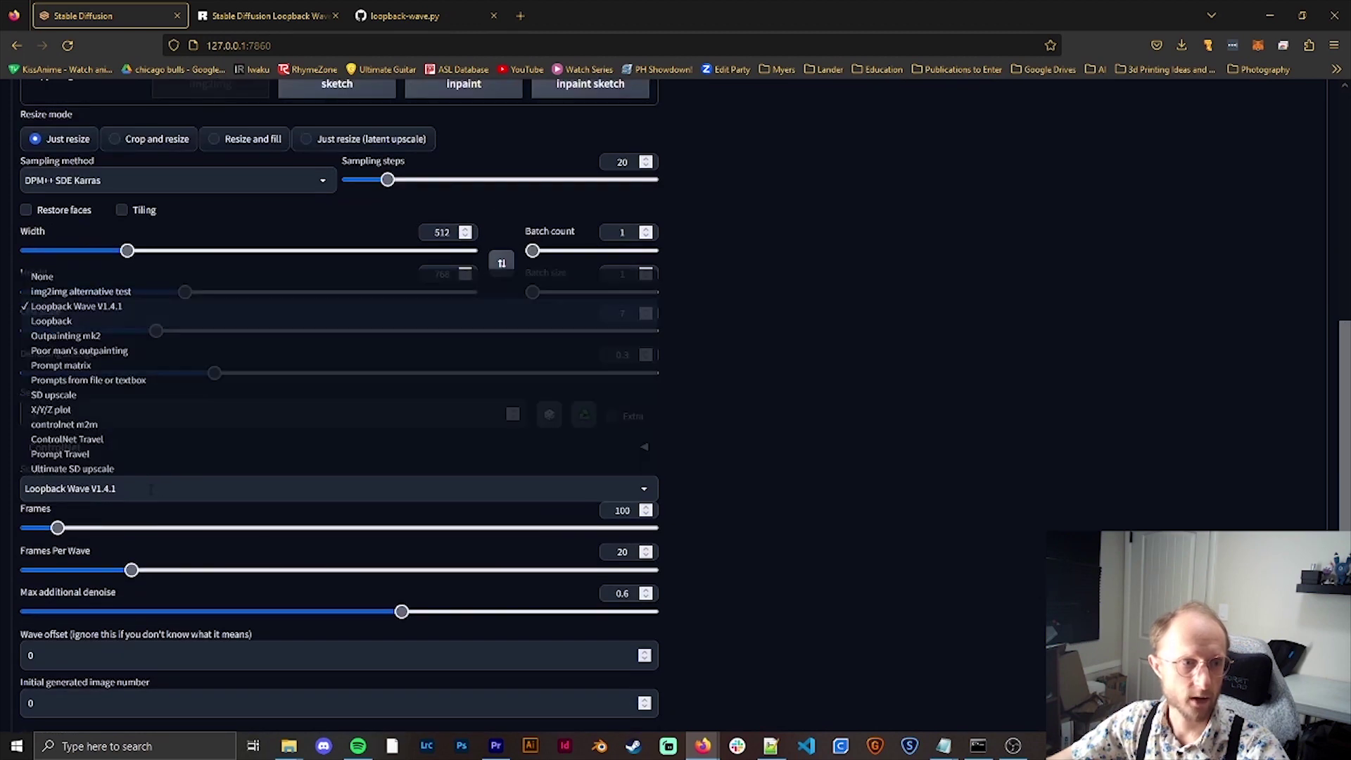
left_click(104, 278)
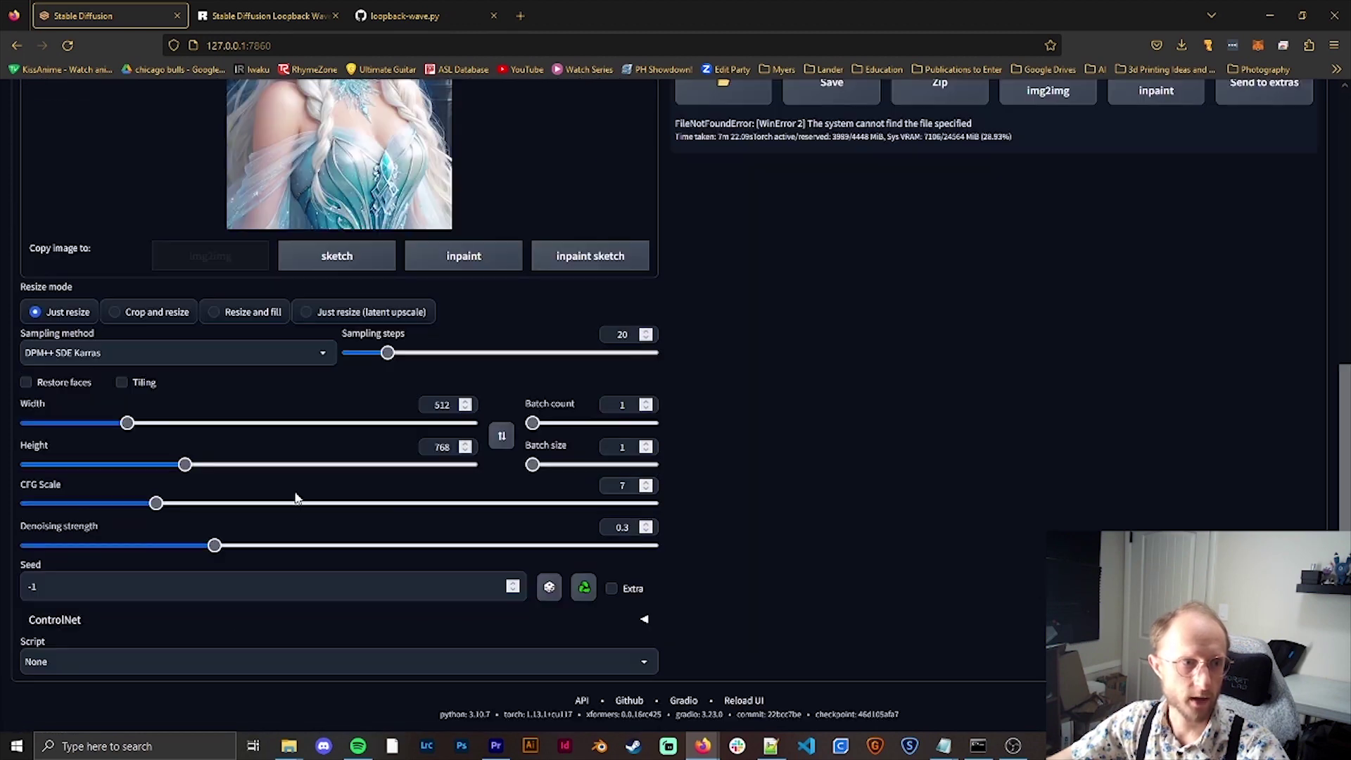
left_click(117, 668)
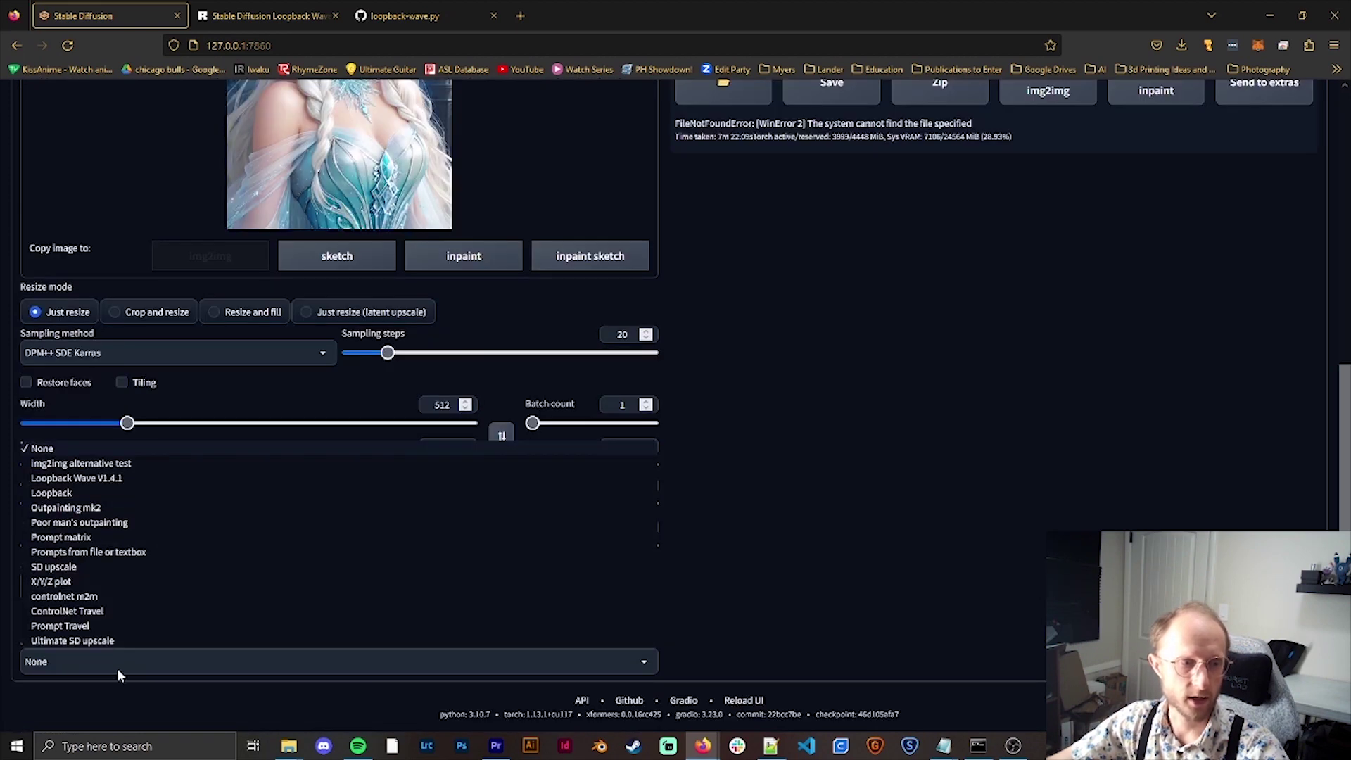
left_click(130, 480)
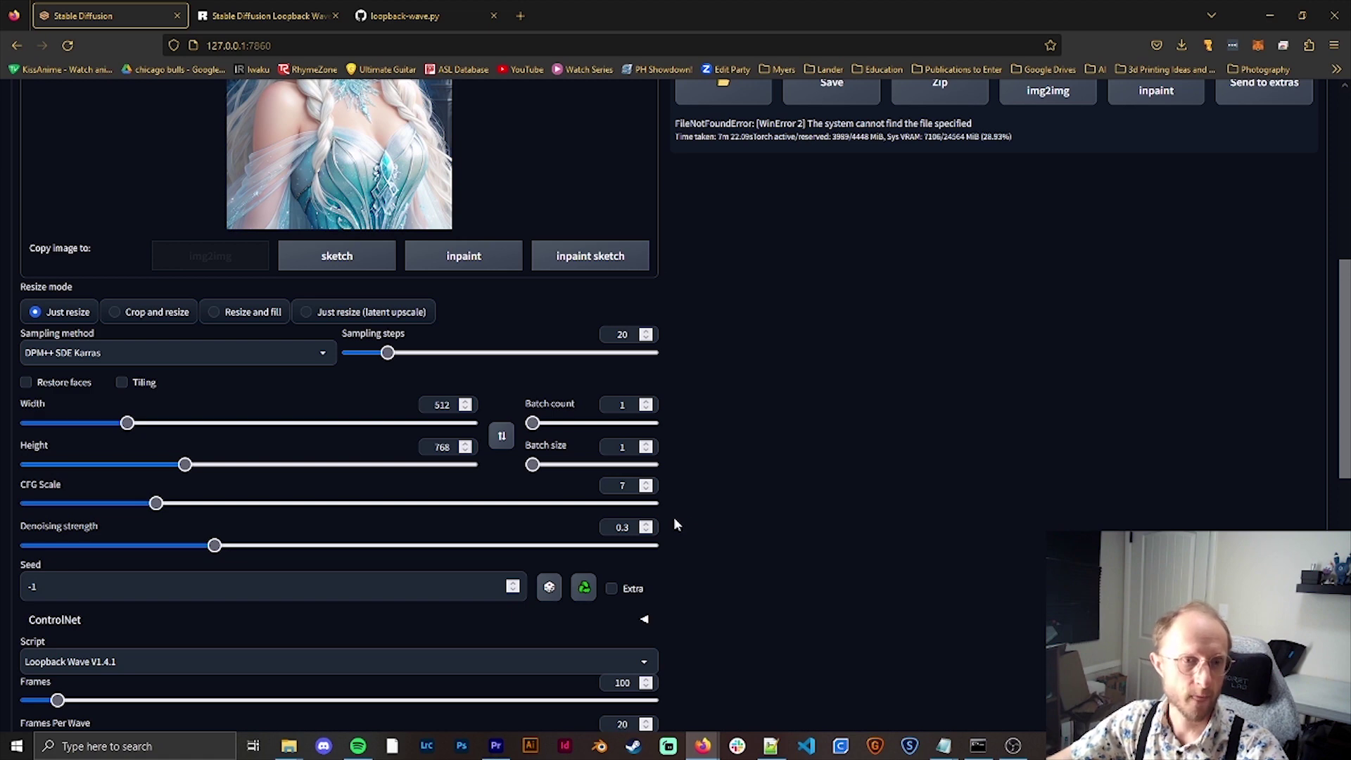
Review the img2img source image, sampling, size and denoising settings, and the Loopback Wave script's parameters
scroll(674, 524, "up", 1)
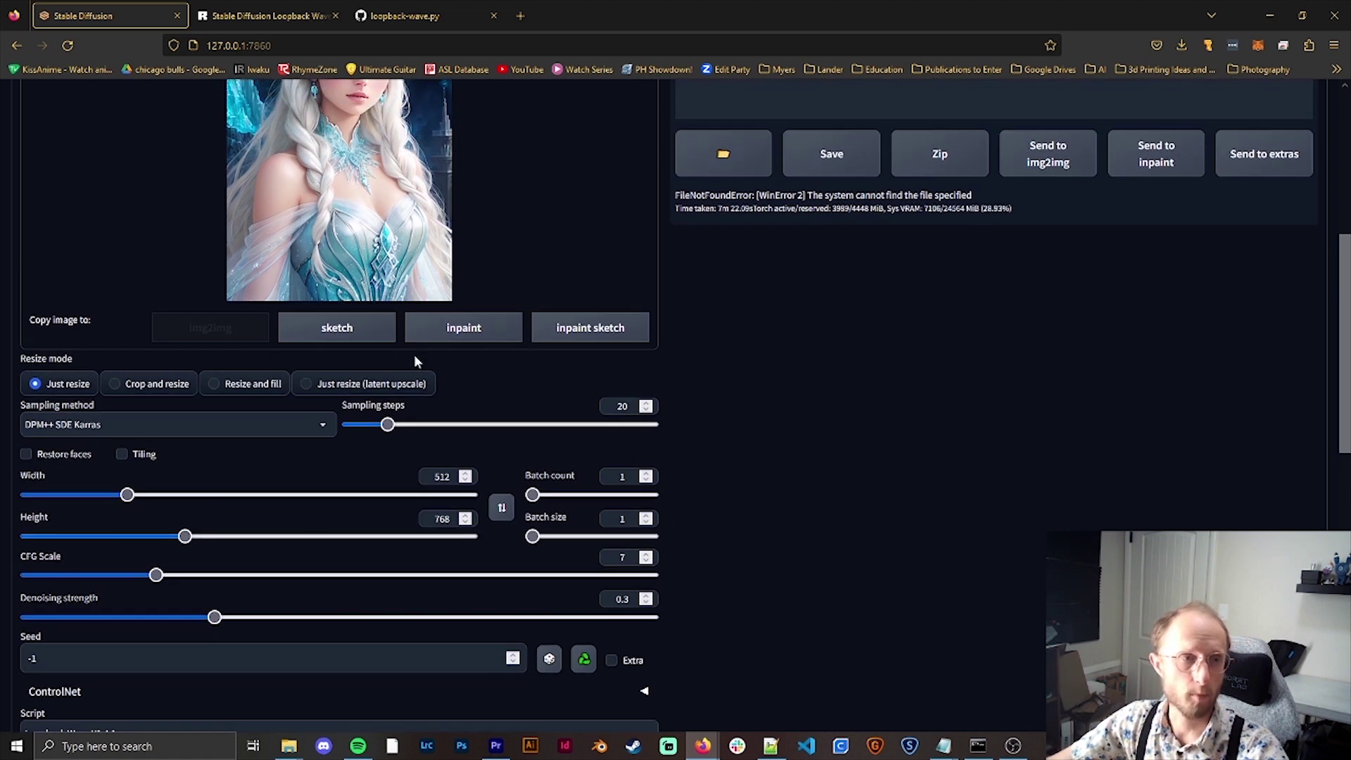
scroll(351, 317, "up", 3)
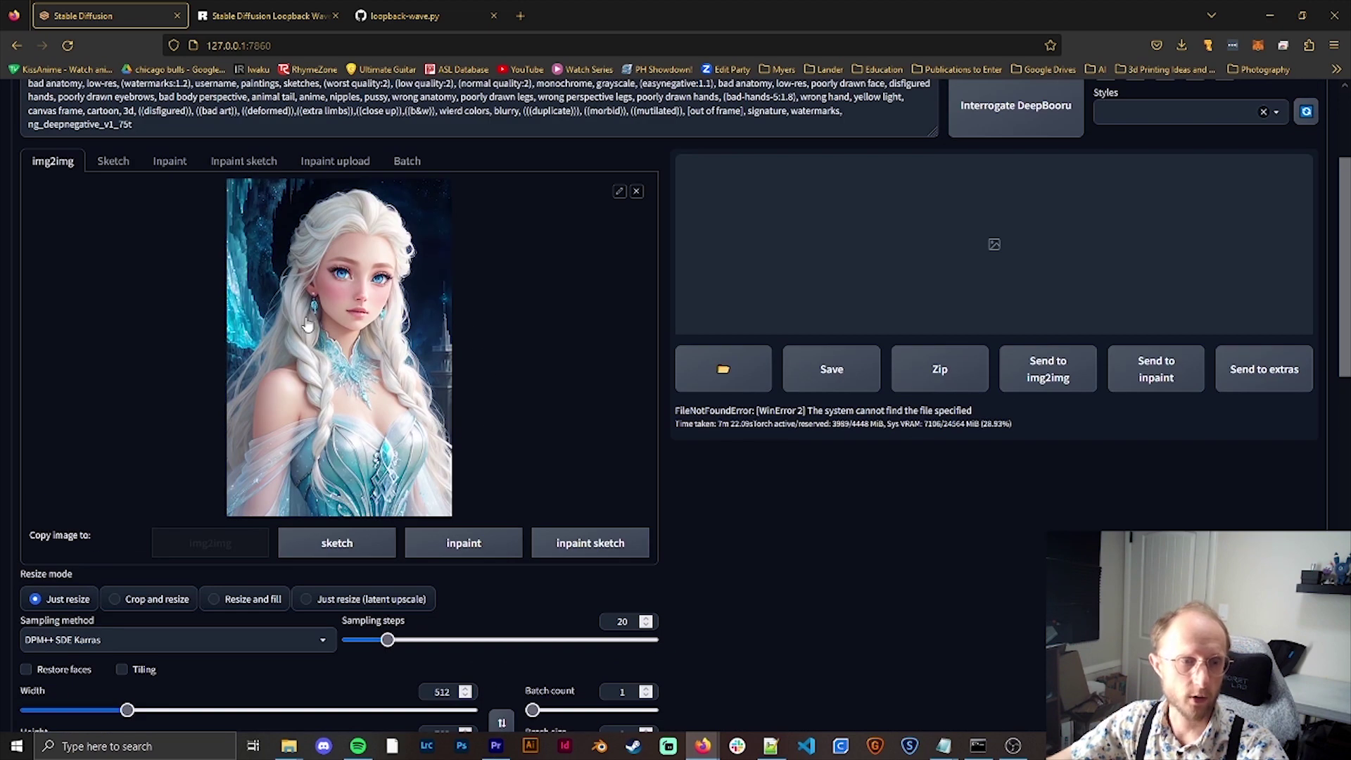
scroll(373, 376, "down", 4)
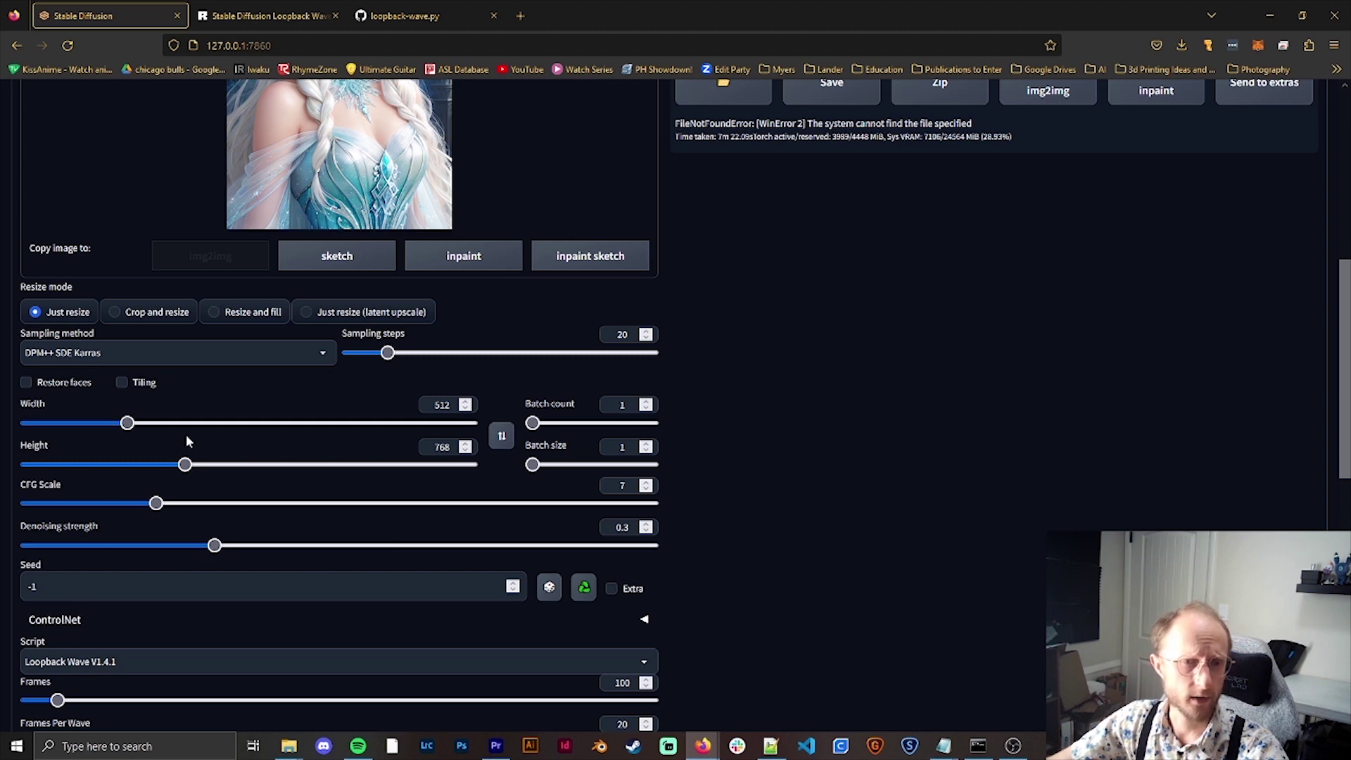
scroll(795, 423, "down", 3)
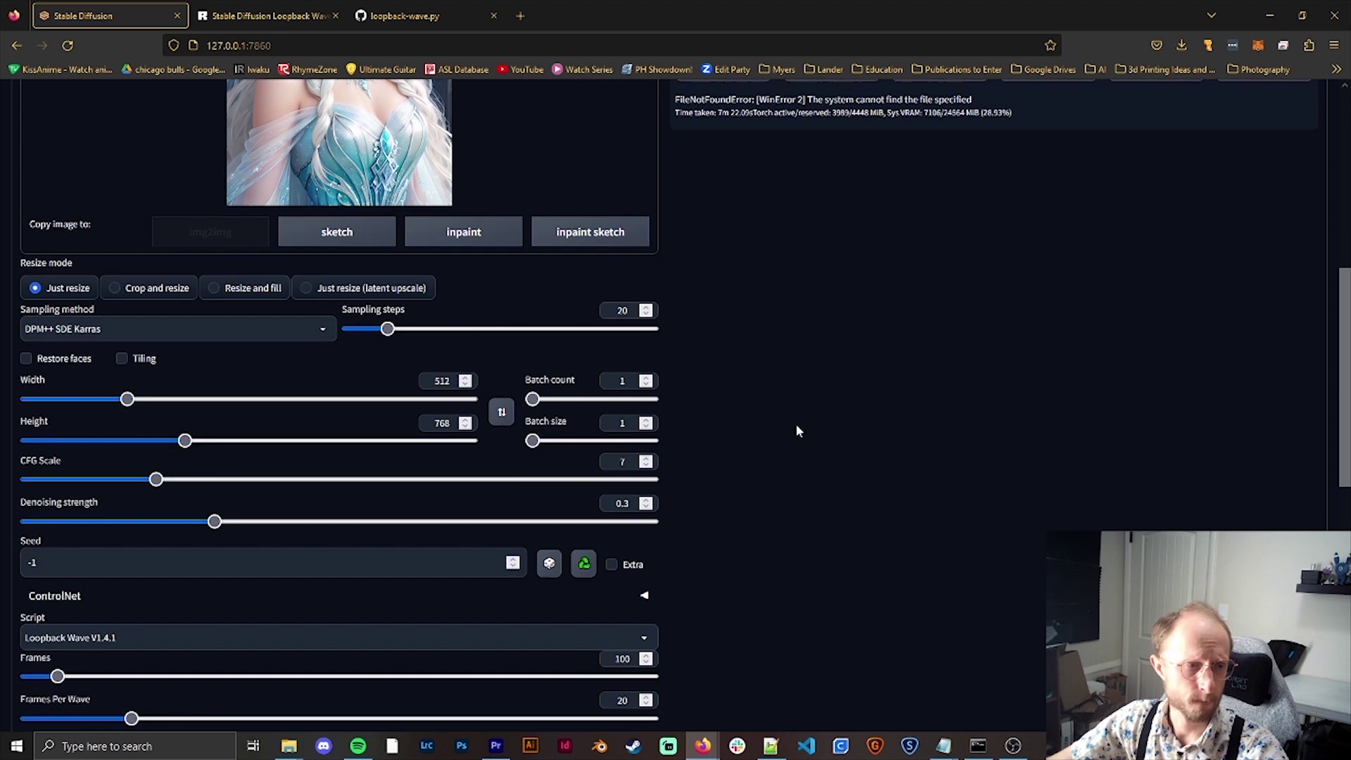
scroll(113, 366, "down", 3)
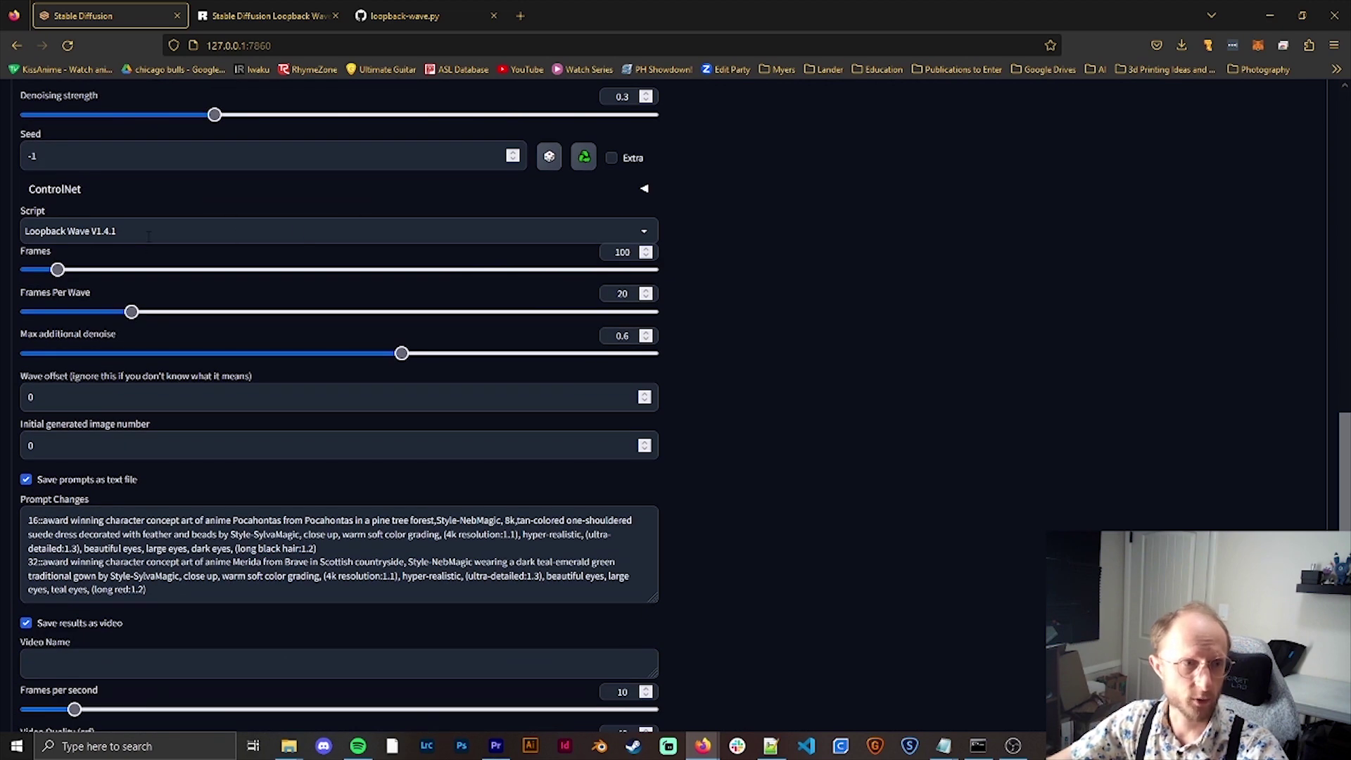
Clear all text from the Loopback Wave script's Prompt Changes and set Frames to 32
double_click(622, 252)
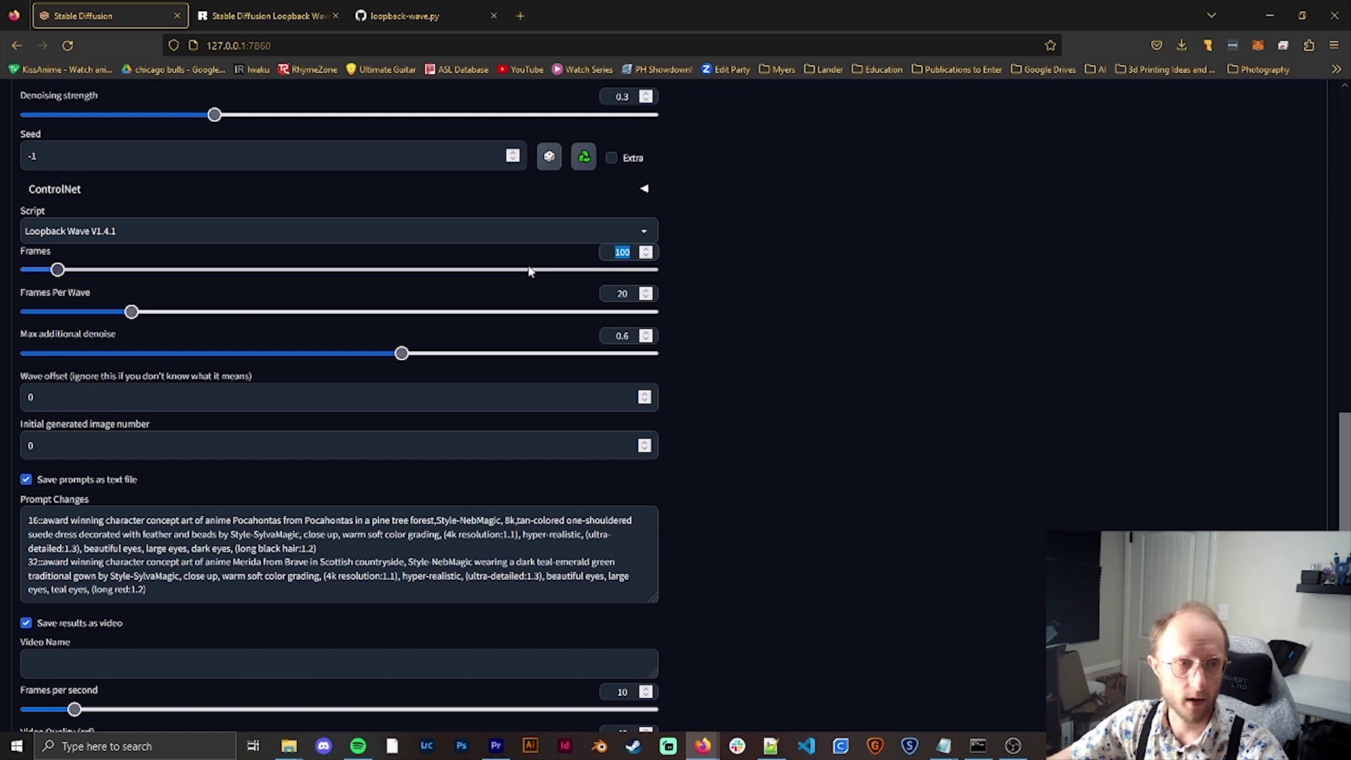
left_click(264, 562)
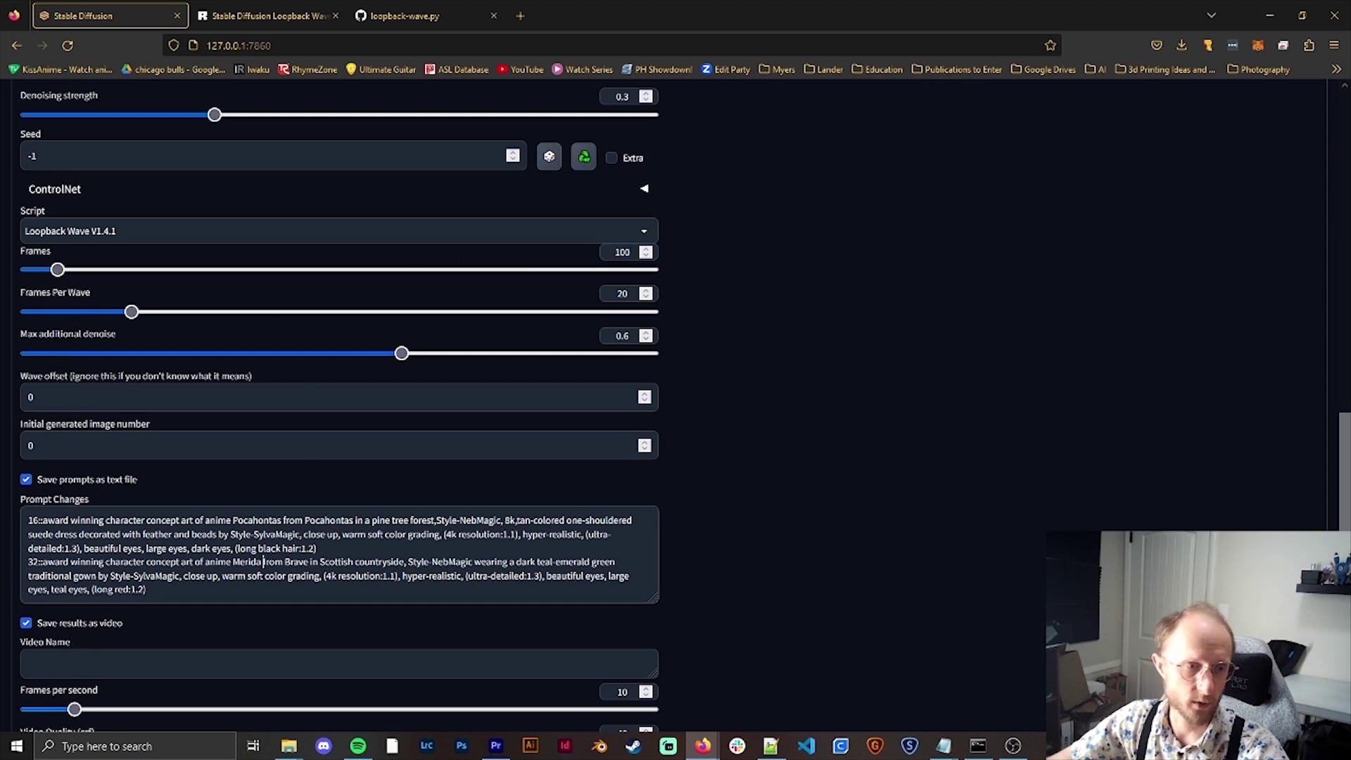
key("ctrl+a")
key("BackSpace")
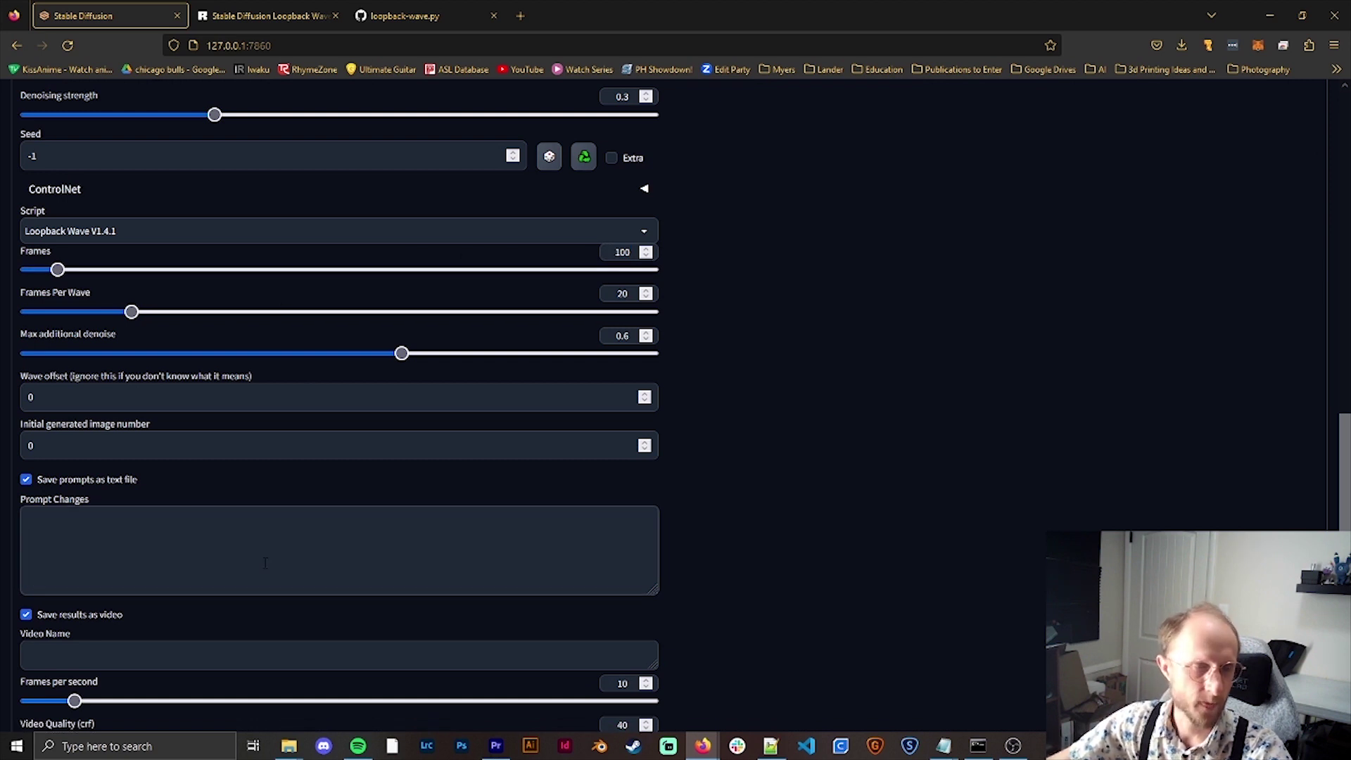
double_click(619, 252)
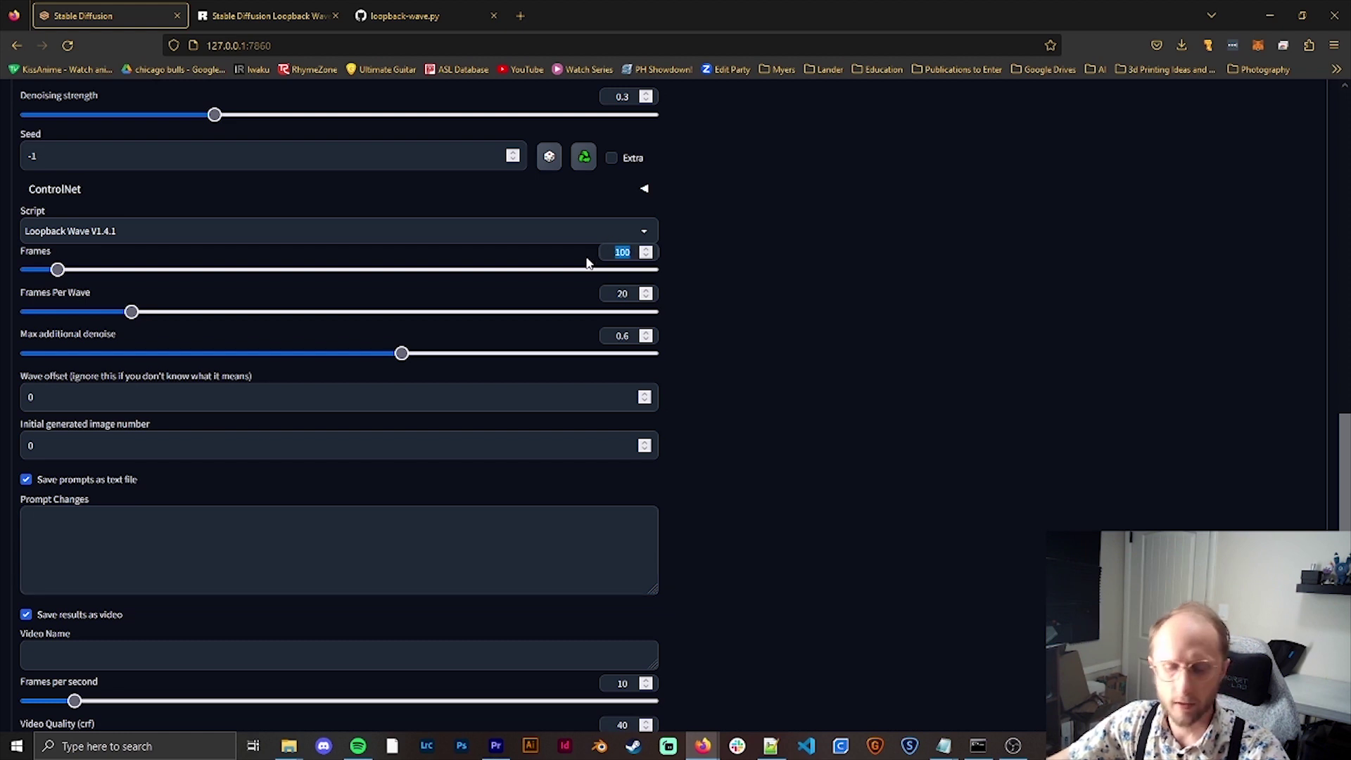
type("32")
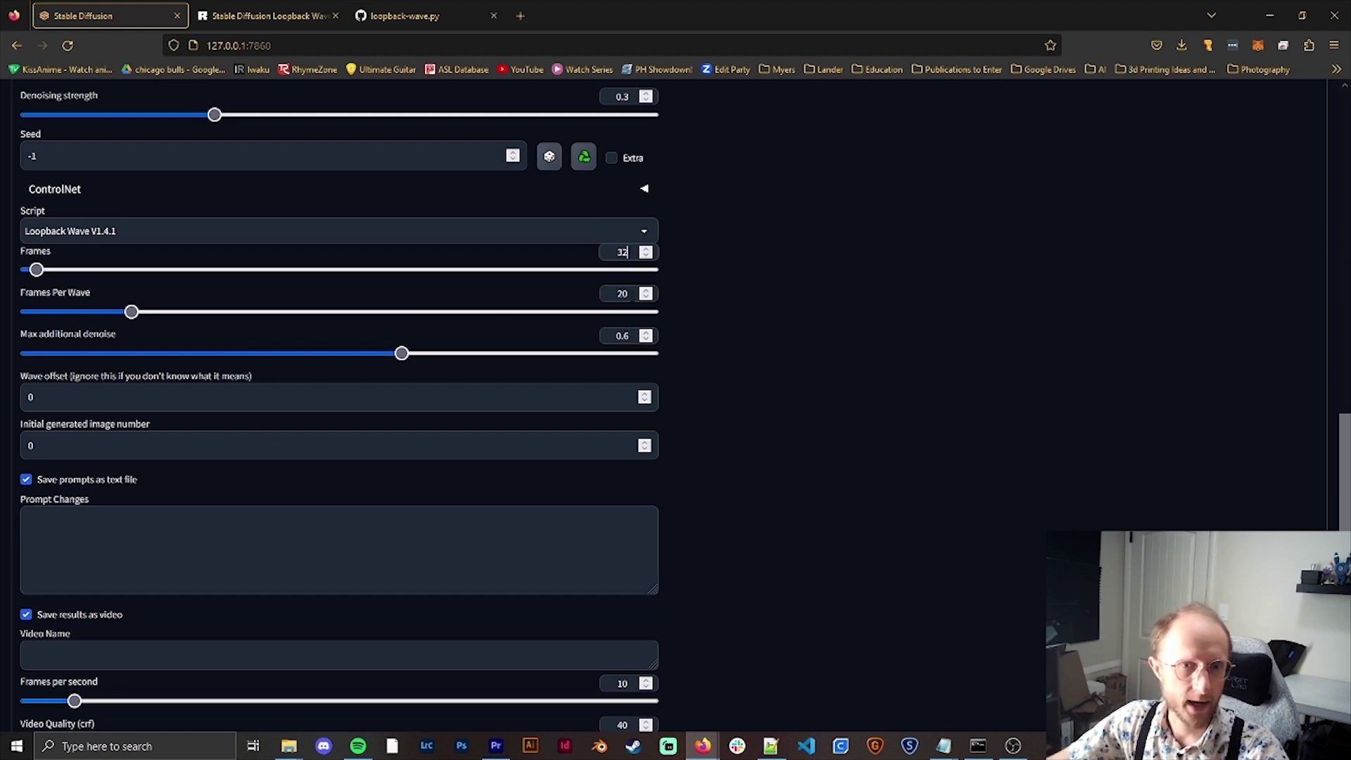
Set the Loopback Wave script's Frames Per Wave to 16 and name the video Disney Princess Youtube
type("16")
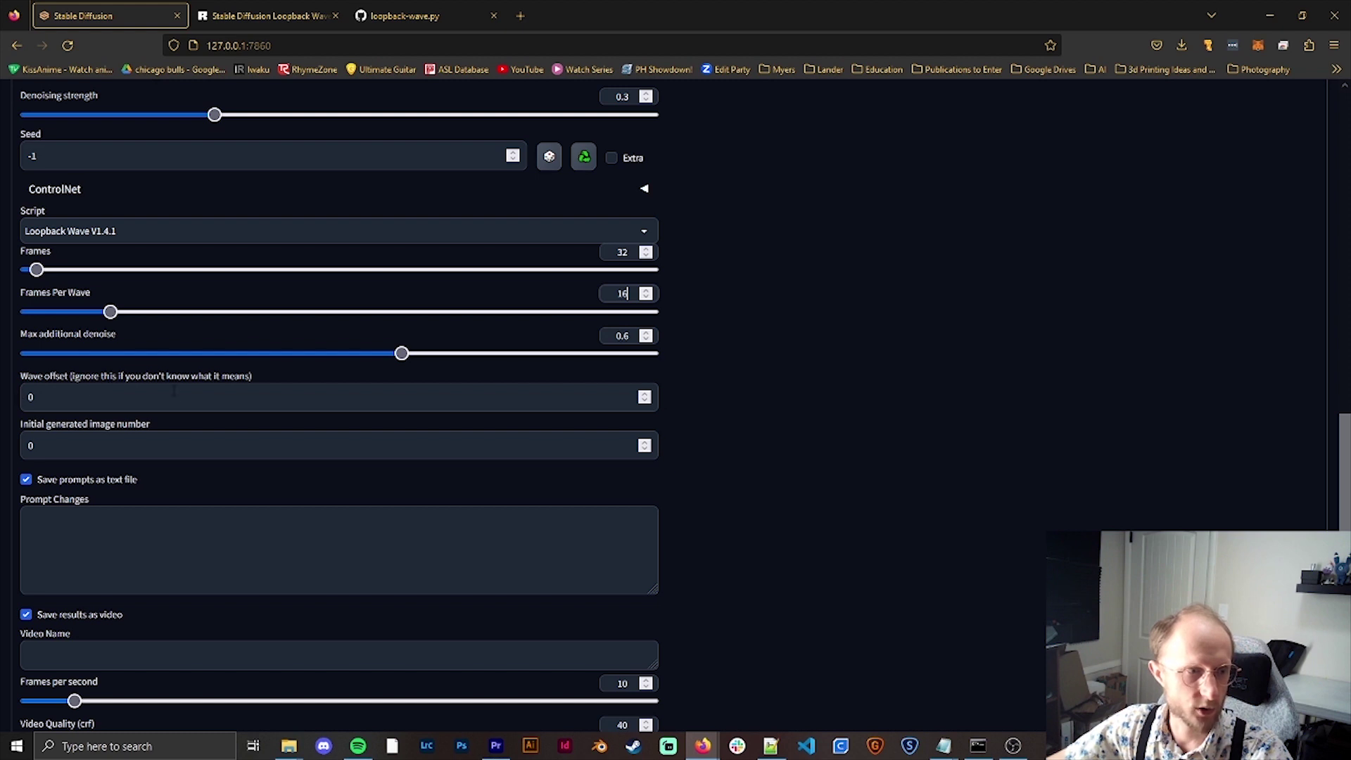
scroll(202, 441, "down", 2)
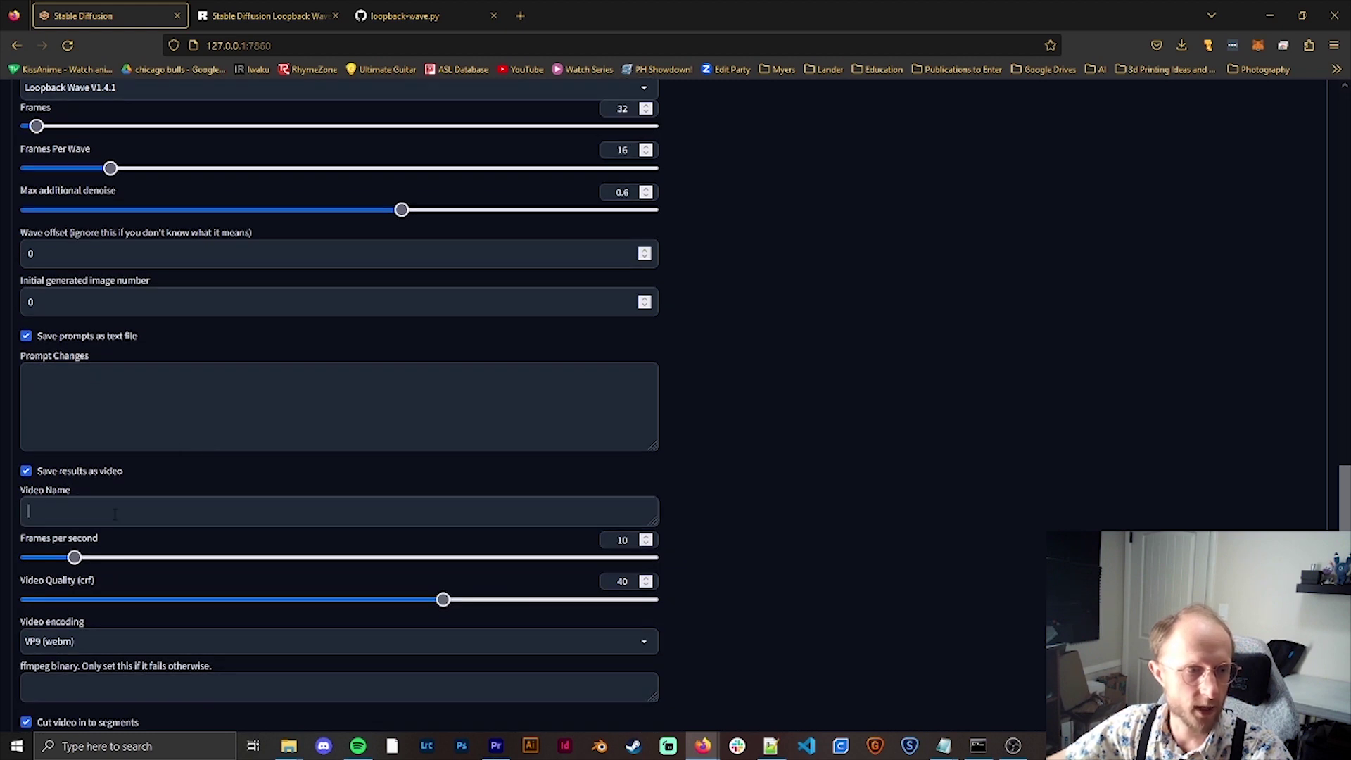
left_click(115, 512)
type("Disney Pri")
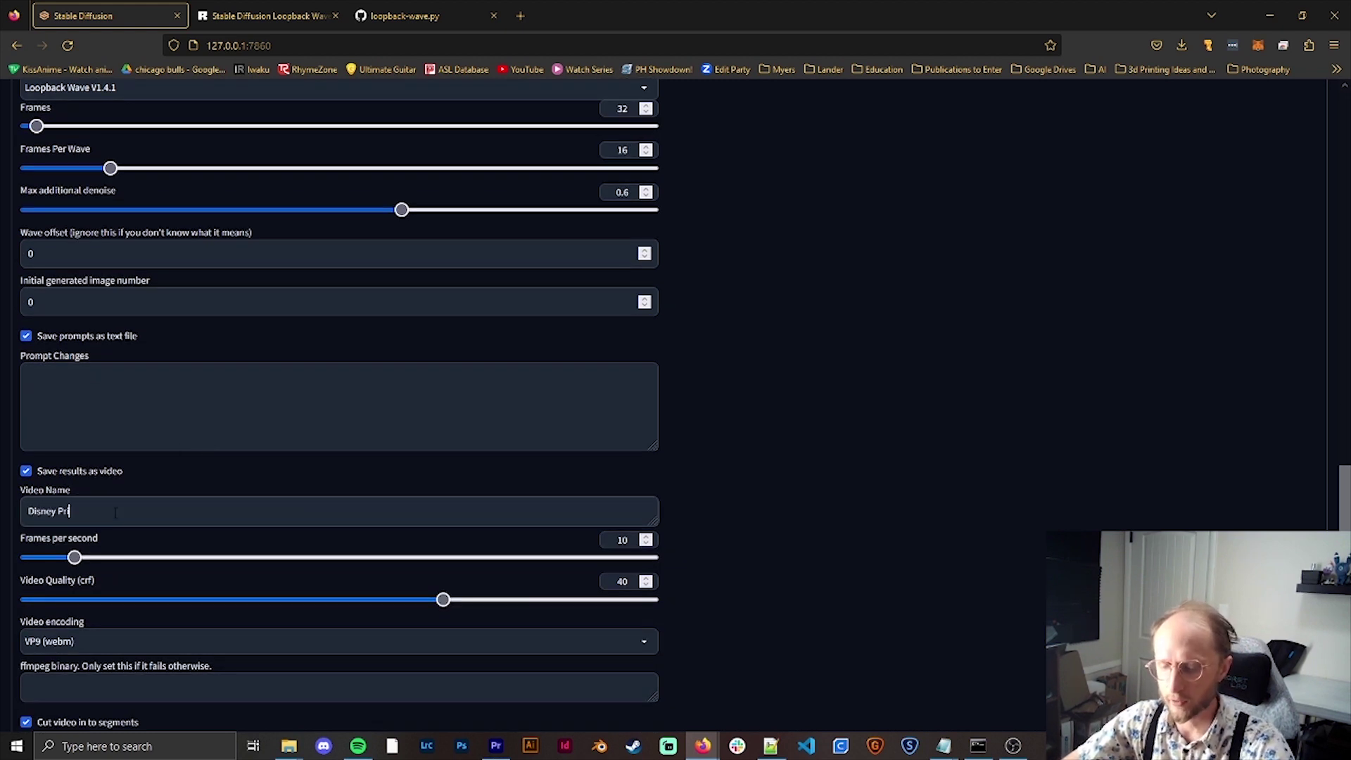
type("ncess youtube")
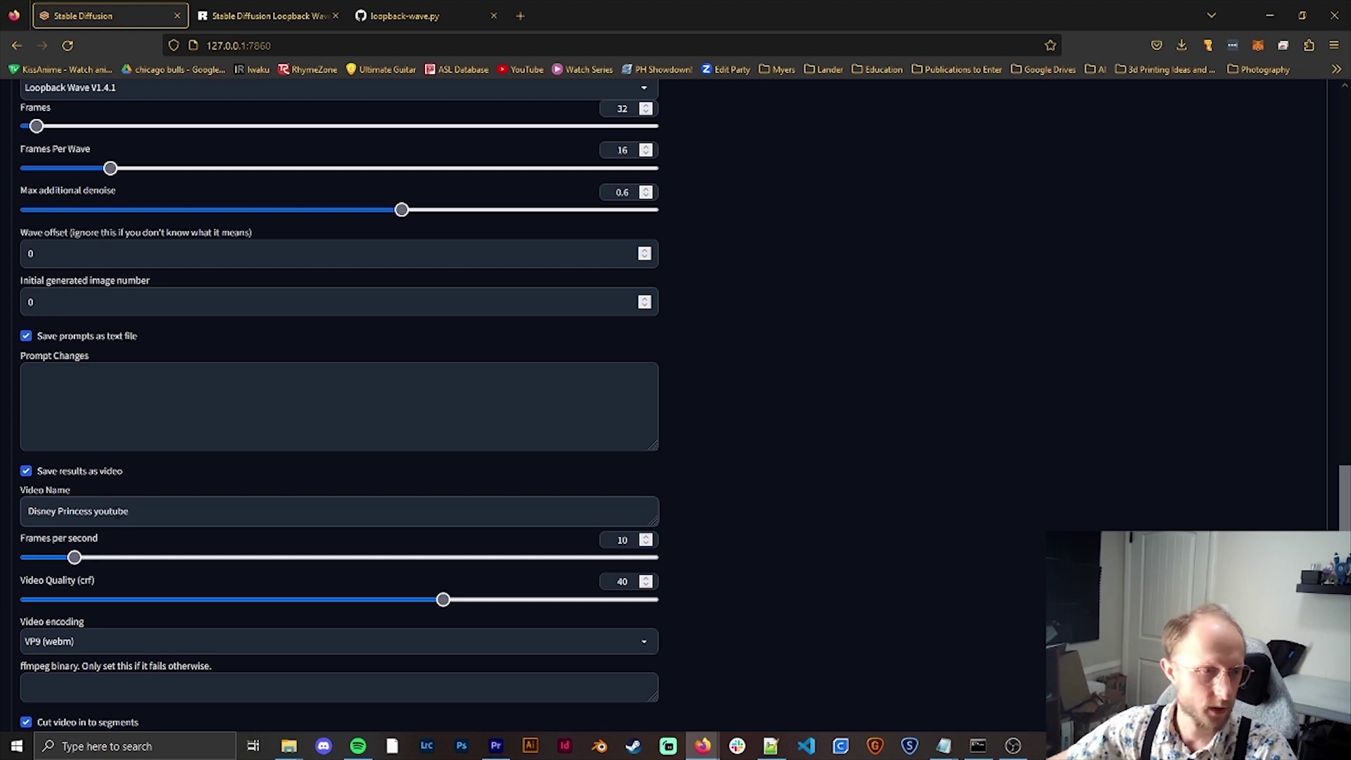
key("ctrl+BackSpace")
type("Youtube")
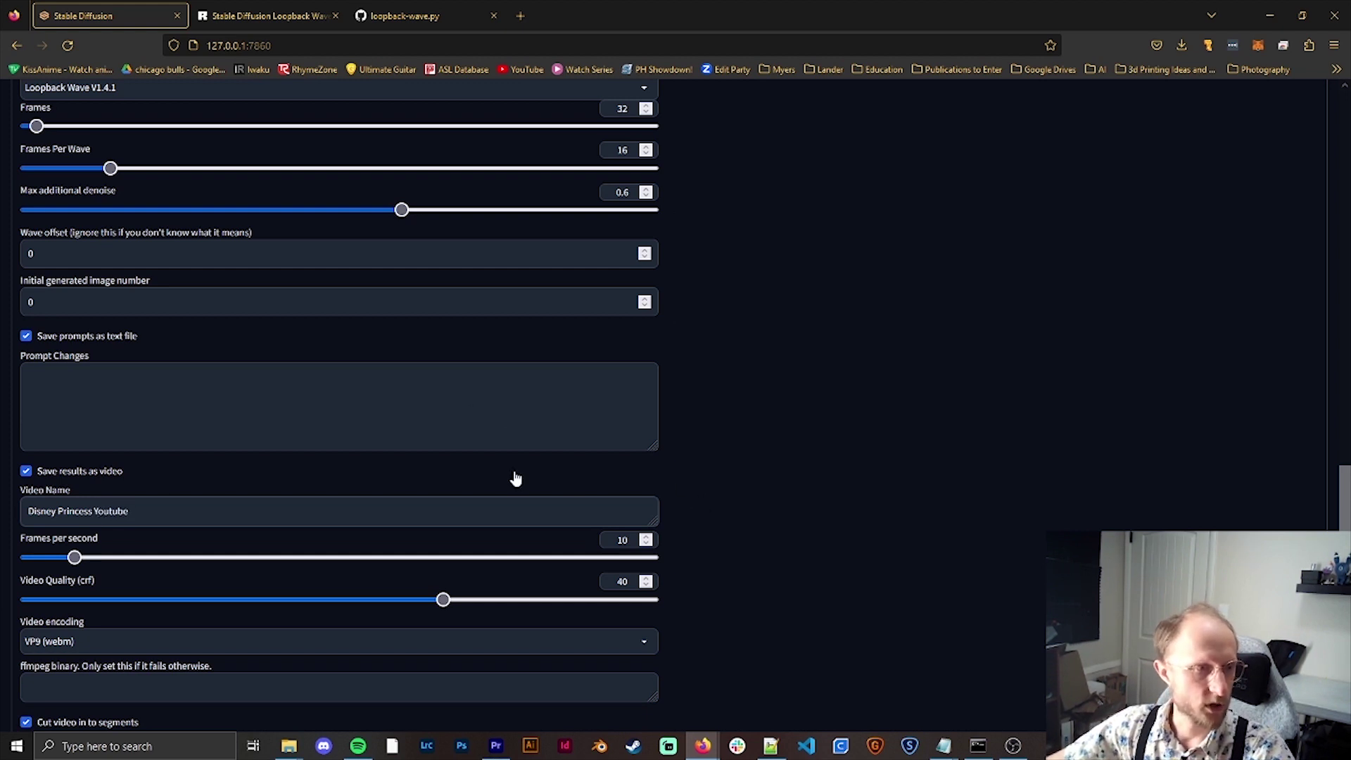
Change the Loopback Wave script's video encoding to H.264 (mp4)
scroll(511, 484, "down", 2)
scroll(511, 485, "up", 4)
scroll(317, 517, "down", 4)
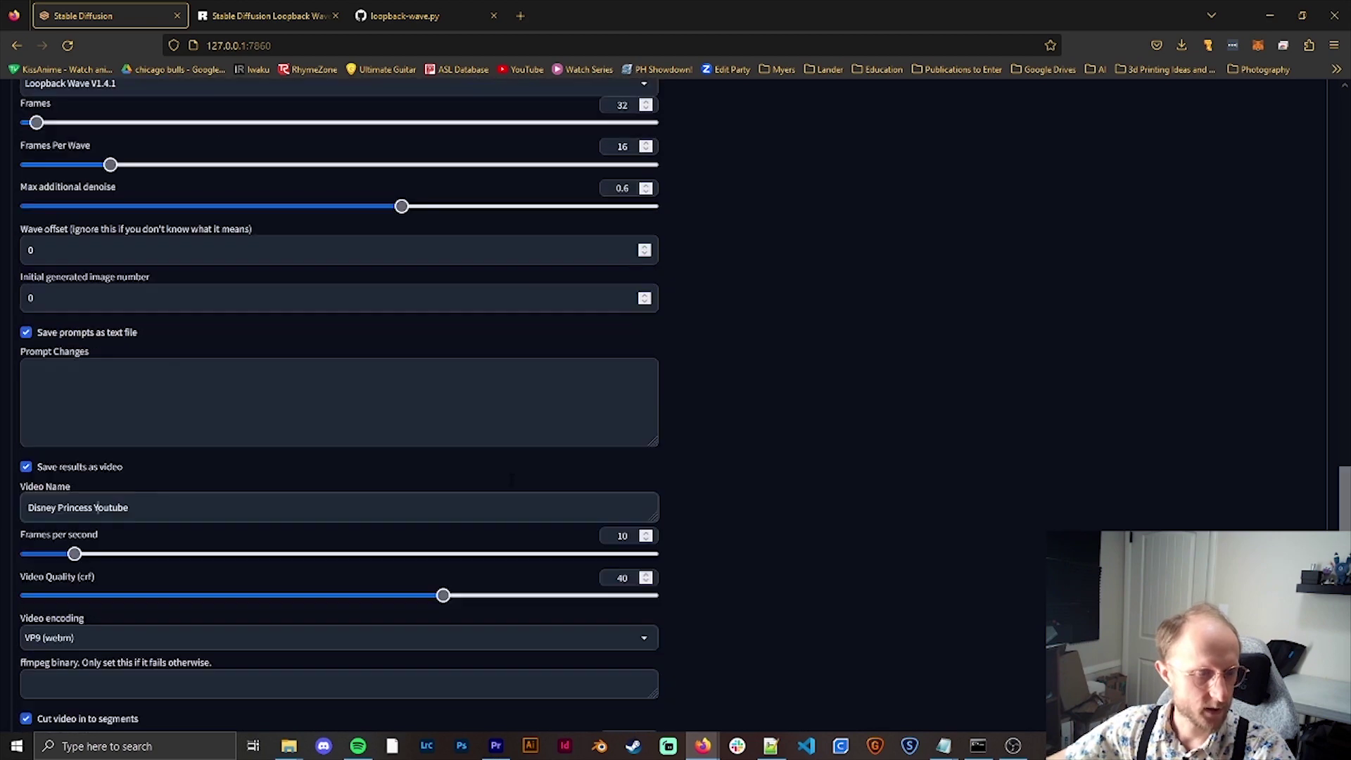
left_click(130, 547)
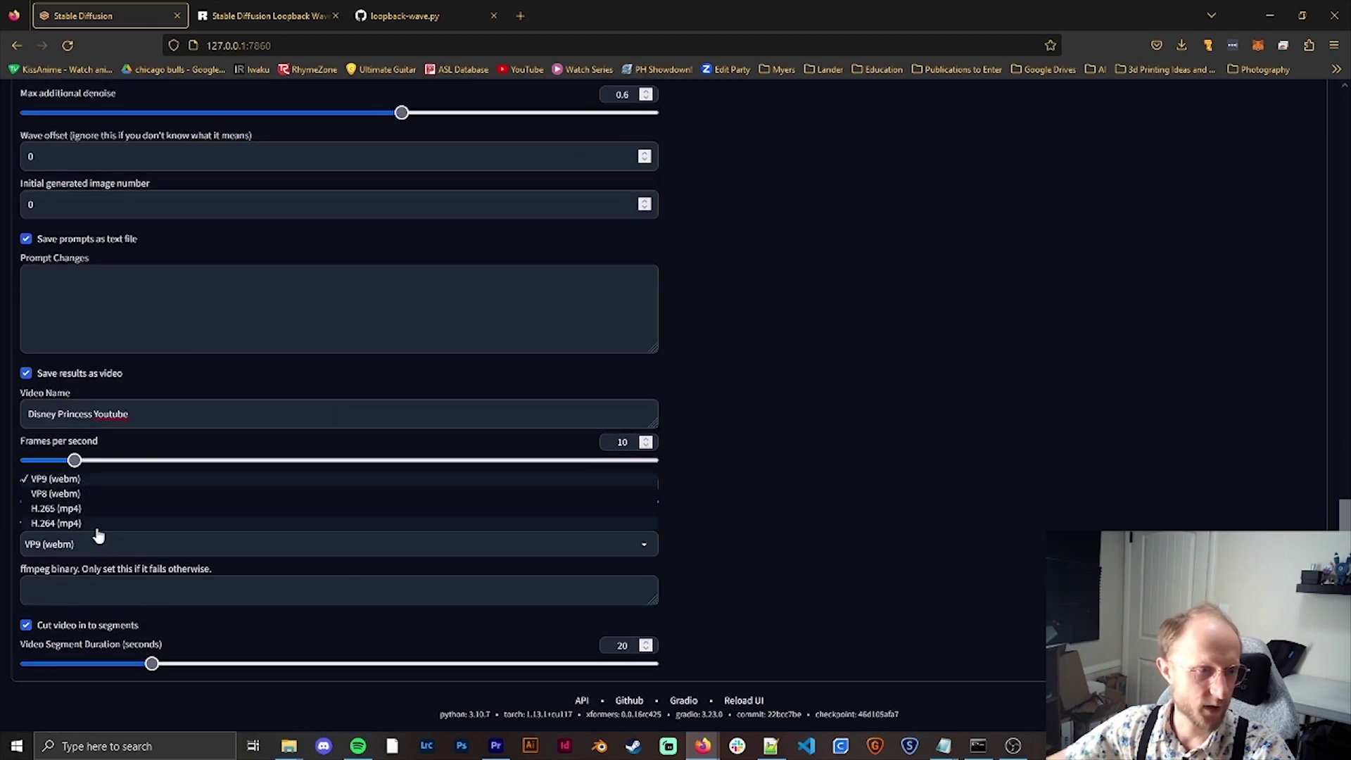
left_click(99, 524)
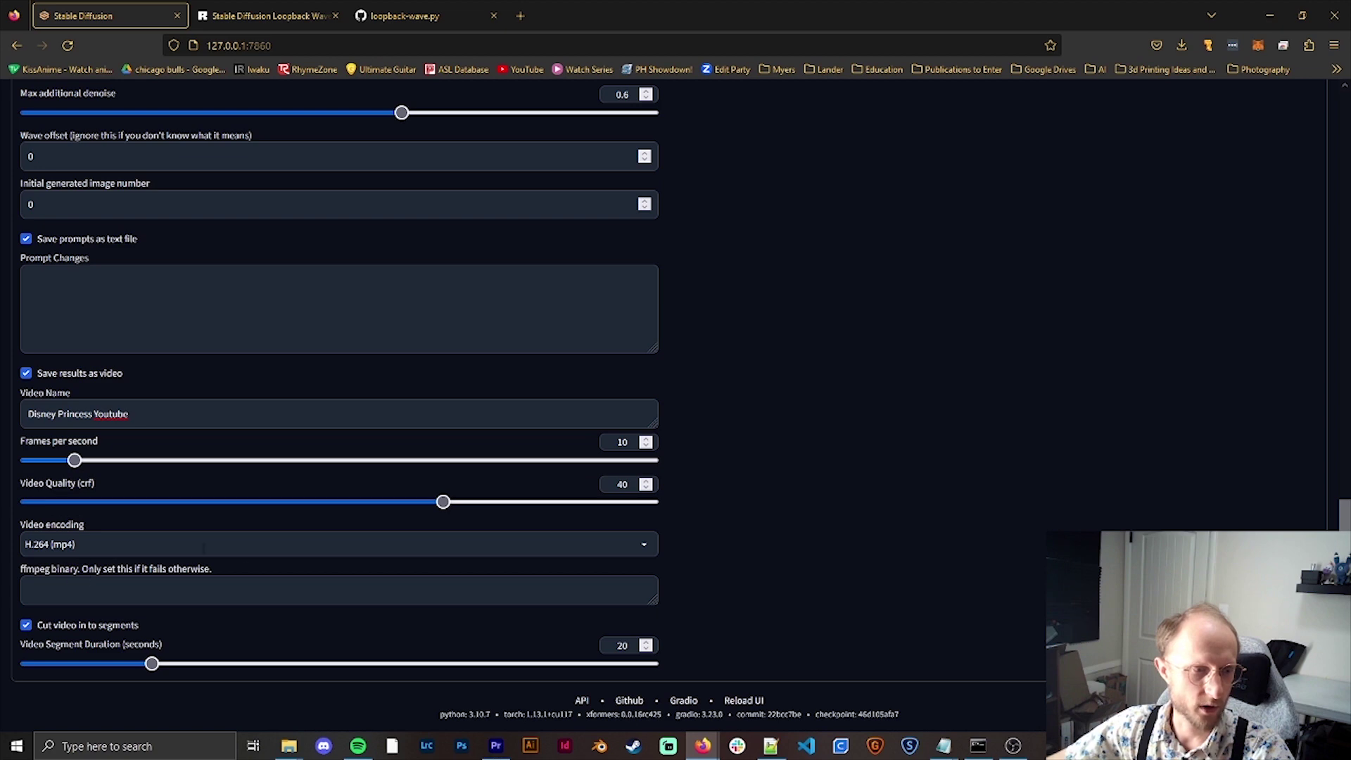
Review the img2img prompts, source image, generation settings and the Loopback Wave script's parameters before generating
scroll(375, 578, "up", 3)
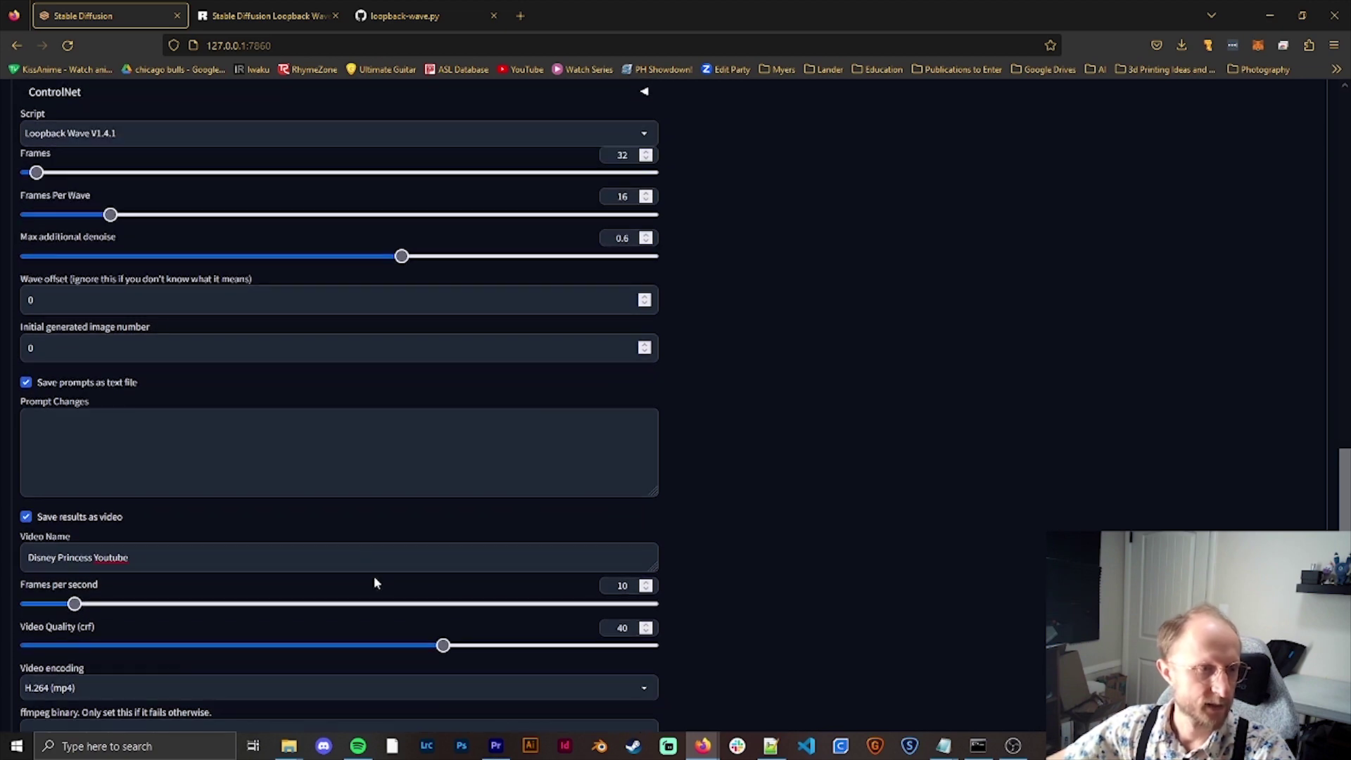
scroll(156, 425, "up", 1)
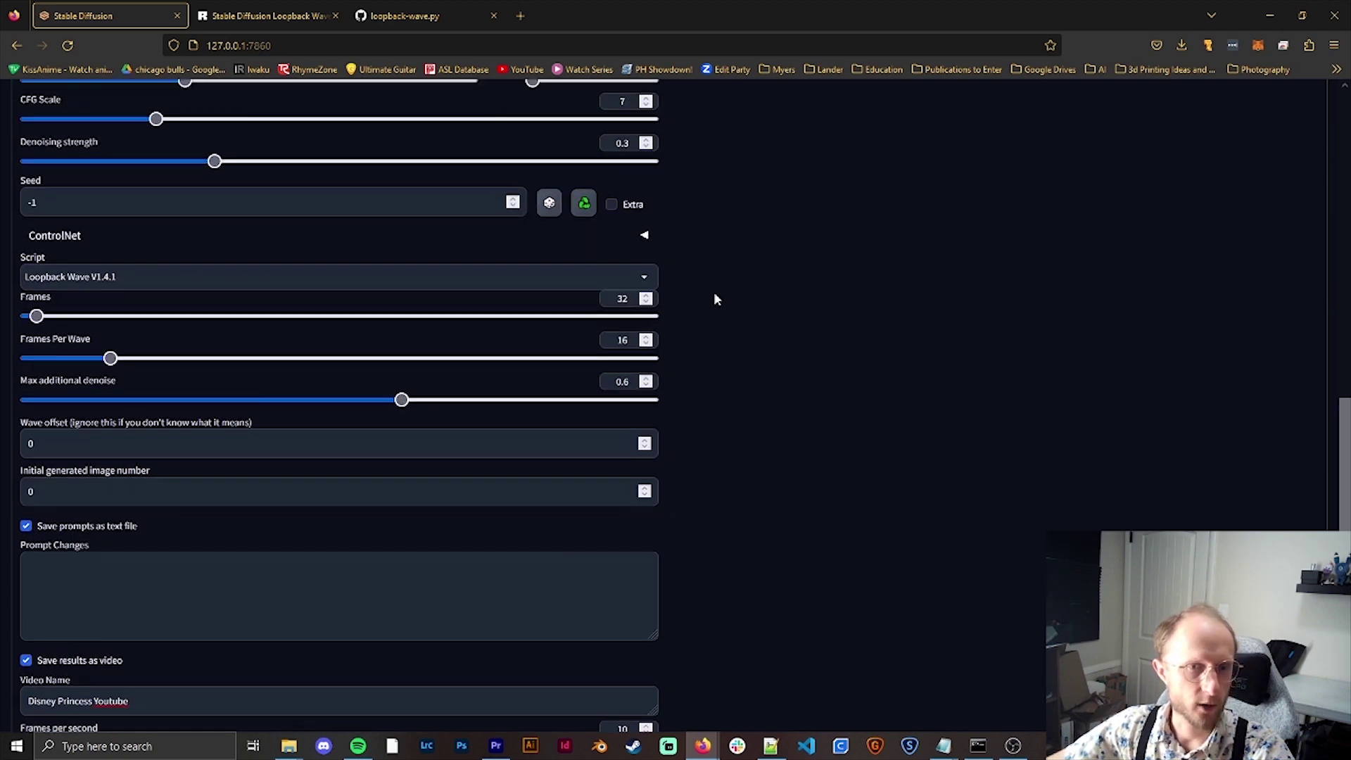
scroll(391, 362, "up", 9)
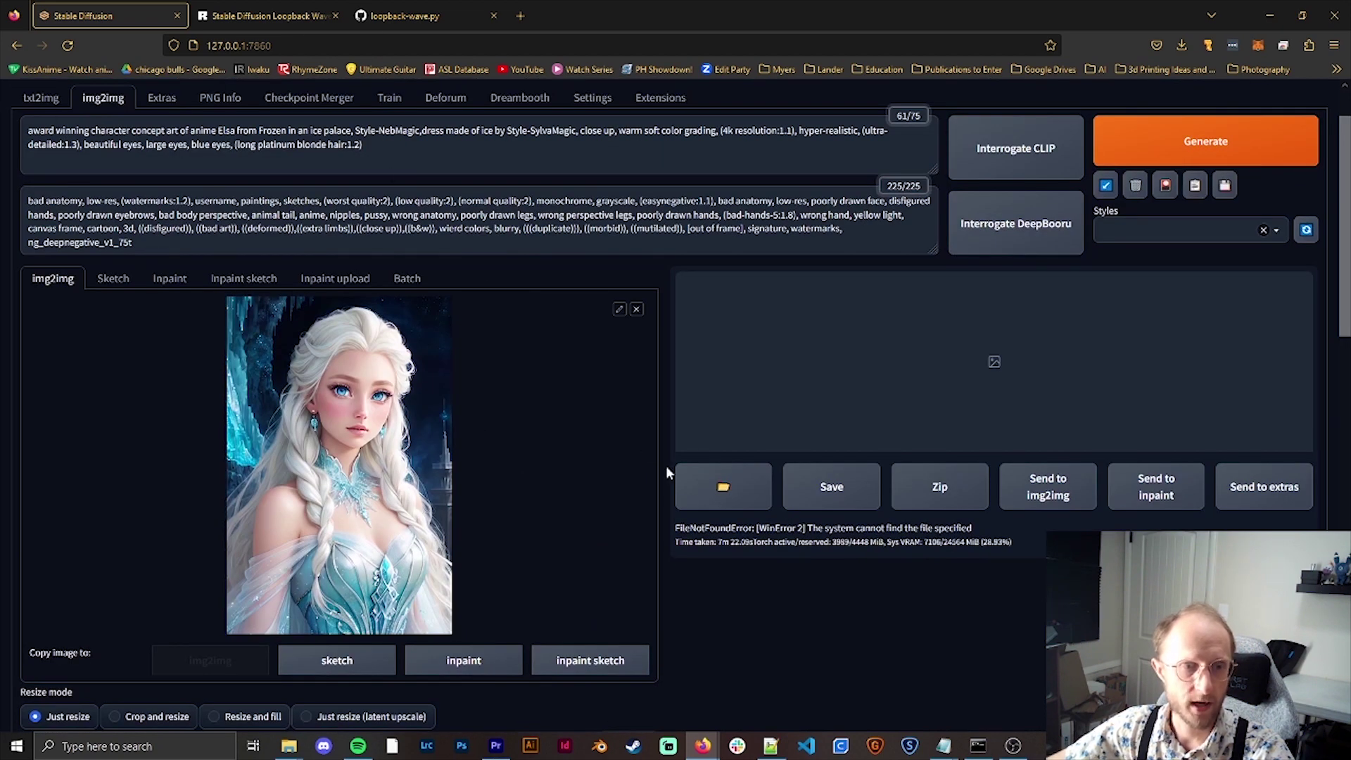
scroll(667, 470, "down", 5)
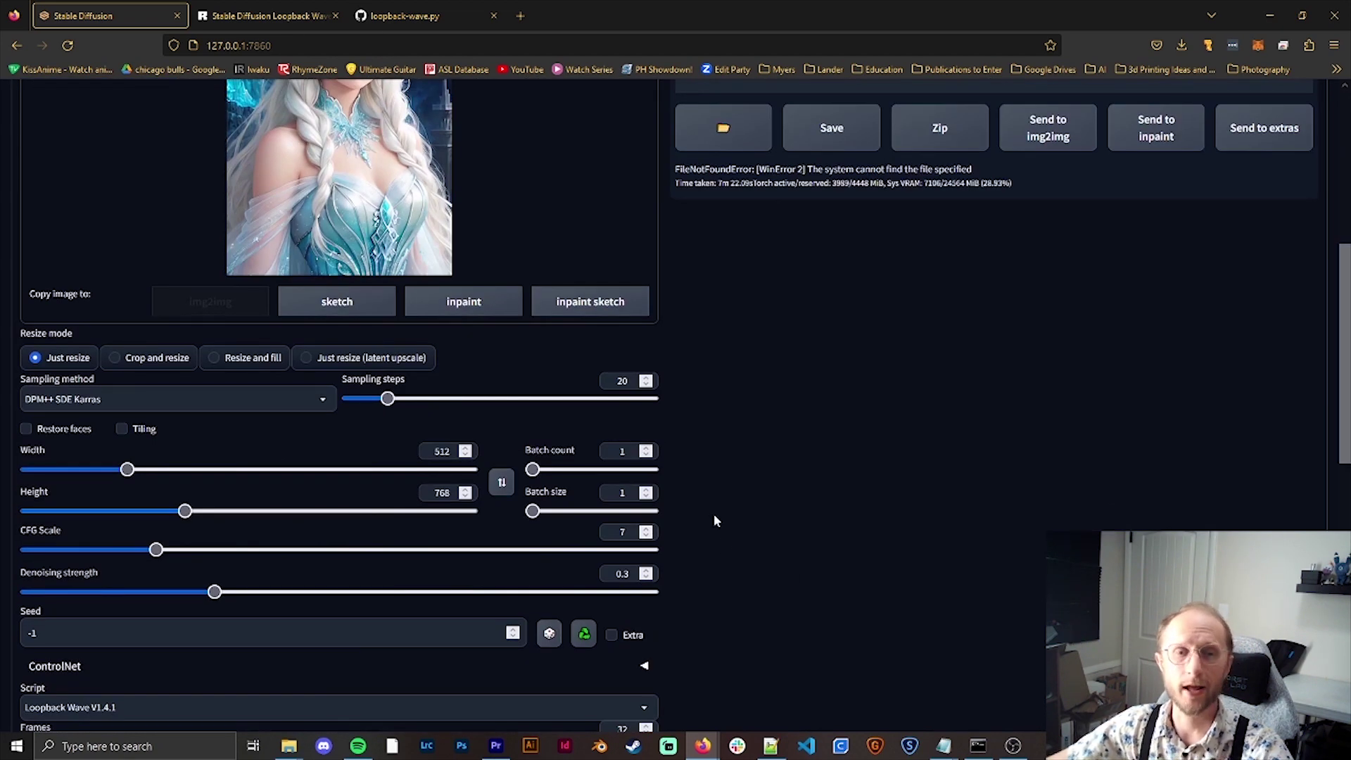
scroll(665, 513, "up", 5)
scroll(671, 518, "down", 8)
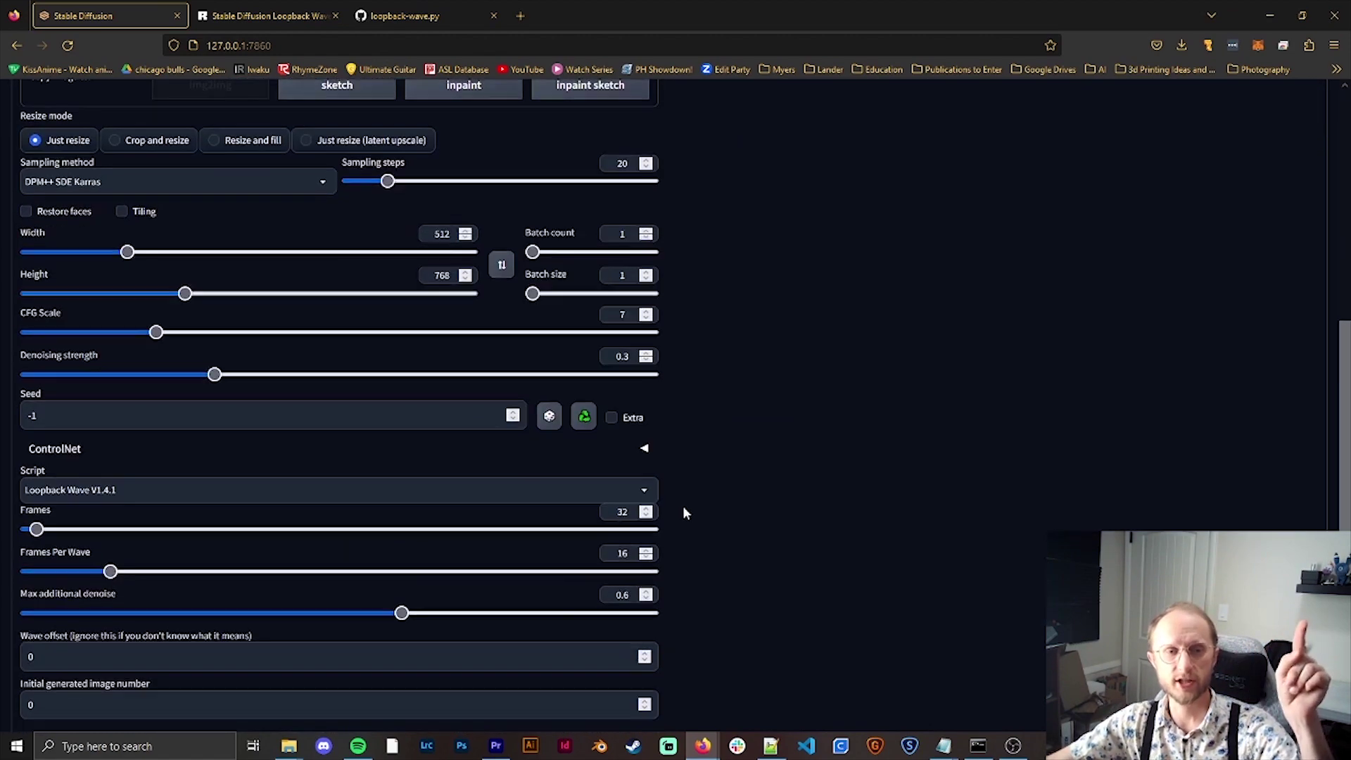
scroll(683, 512, "up", 8)
scroll(654, 496, "down", 11)
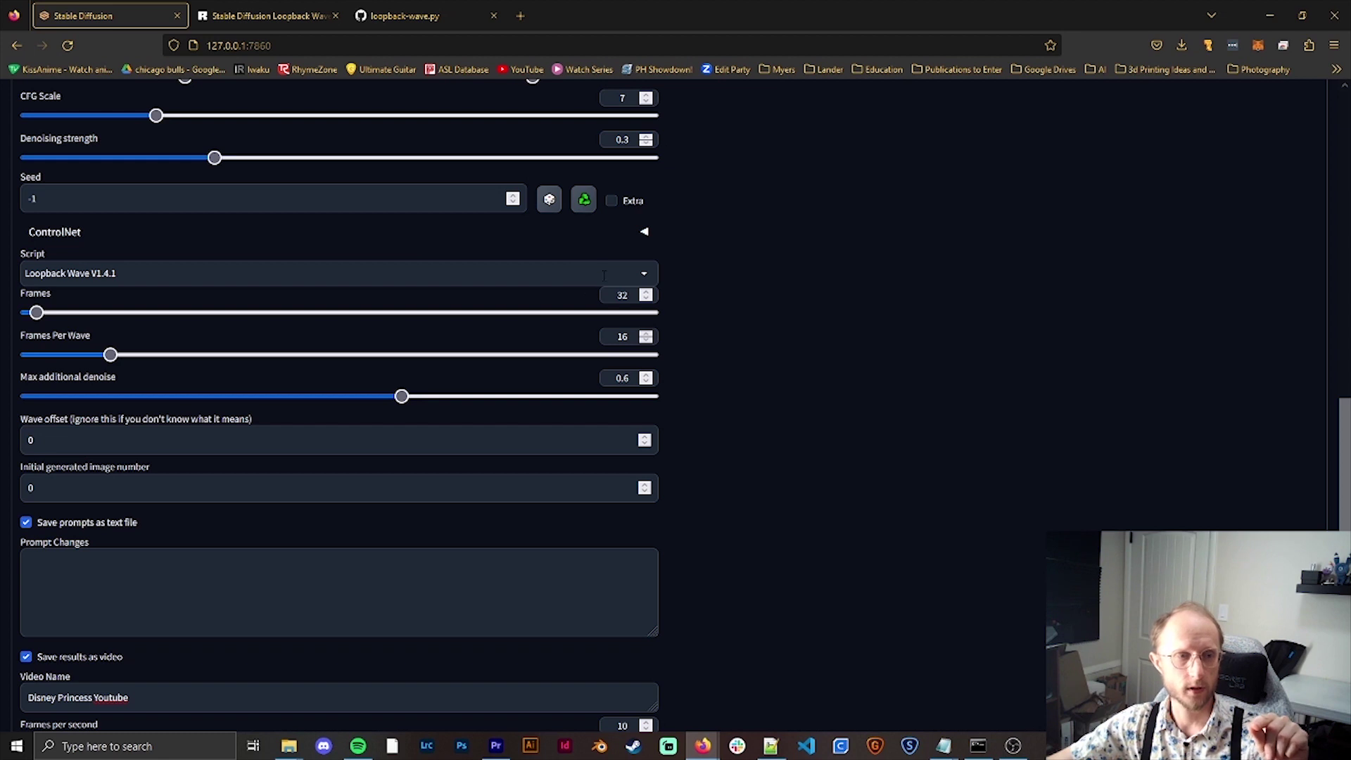
Set the Loopback Wave script's Frames to 48 and generate the animation from the Elsa image
double_click(619, 295)
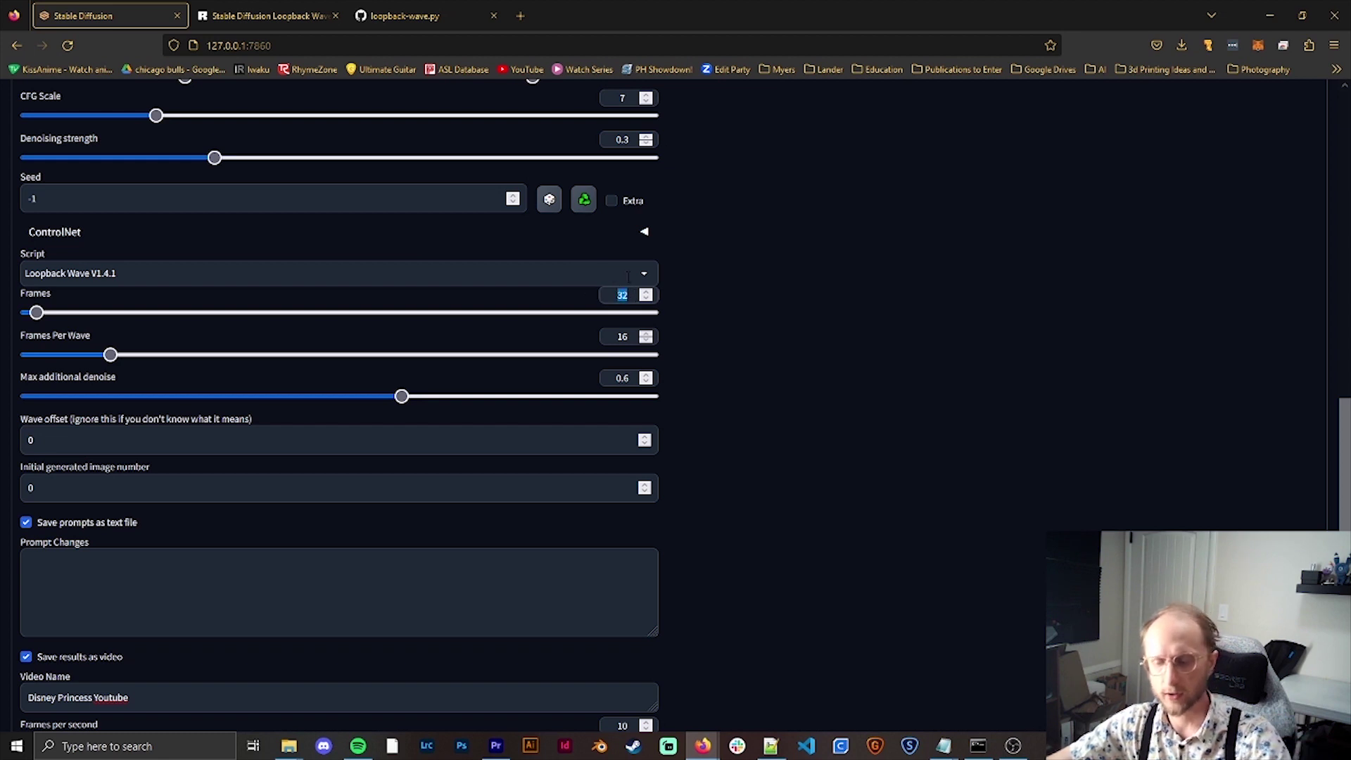
type("48")
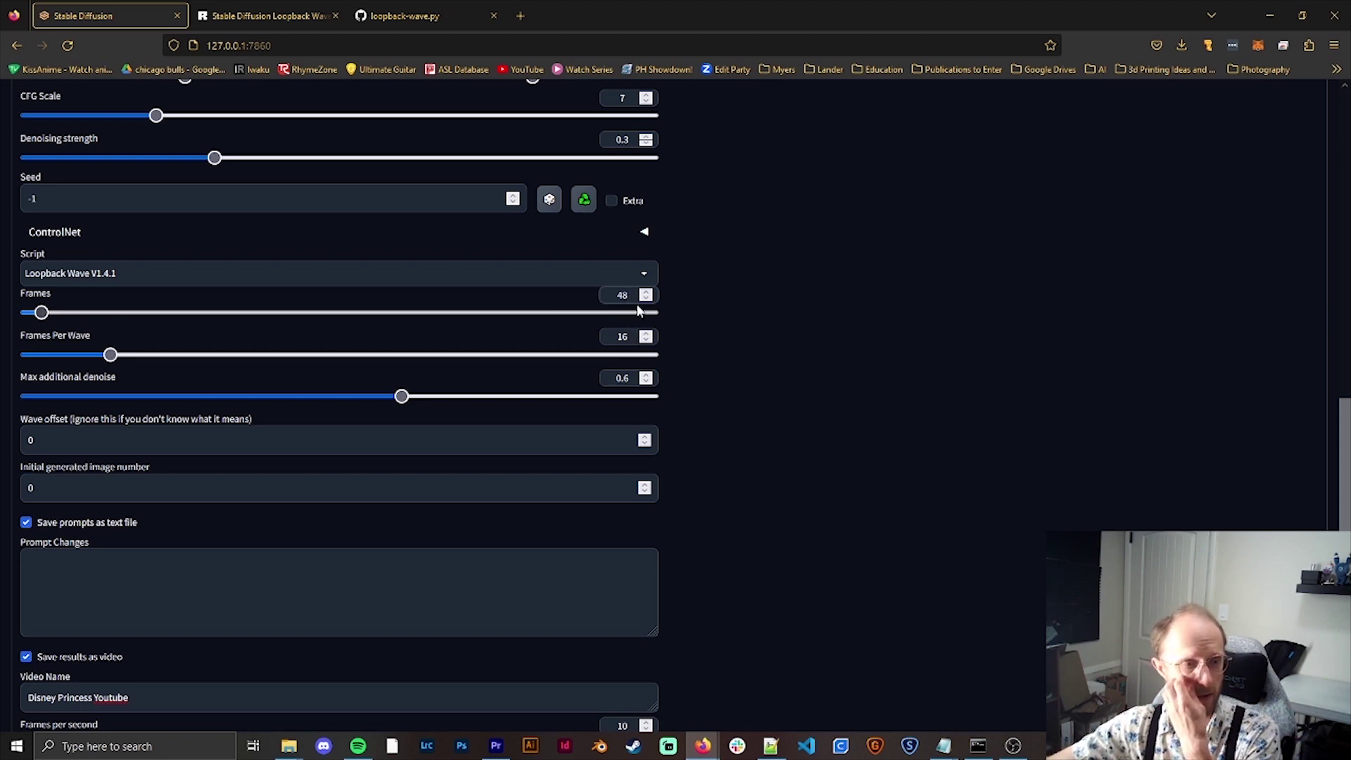
scroll(771, 539, "up", 10)
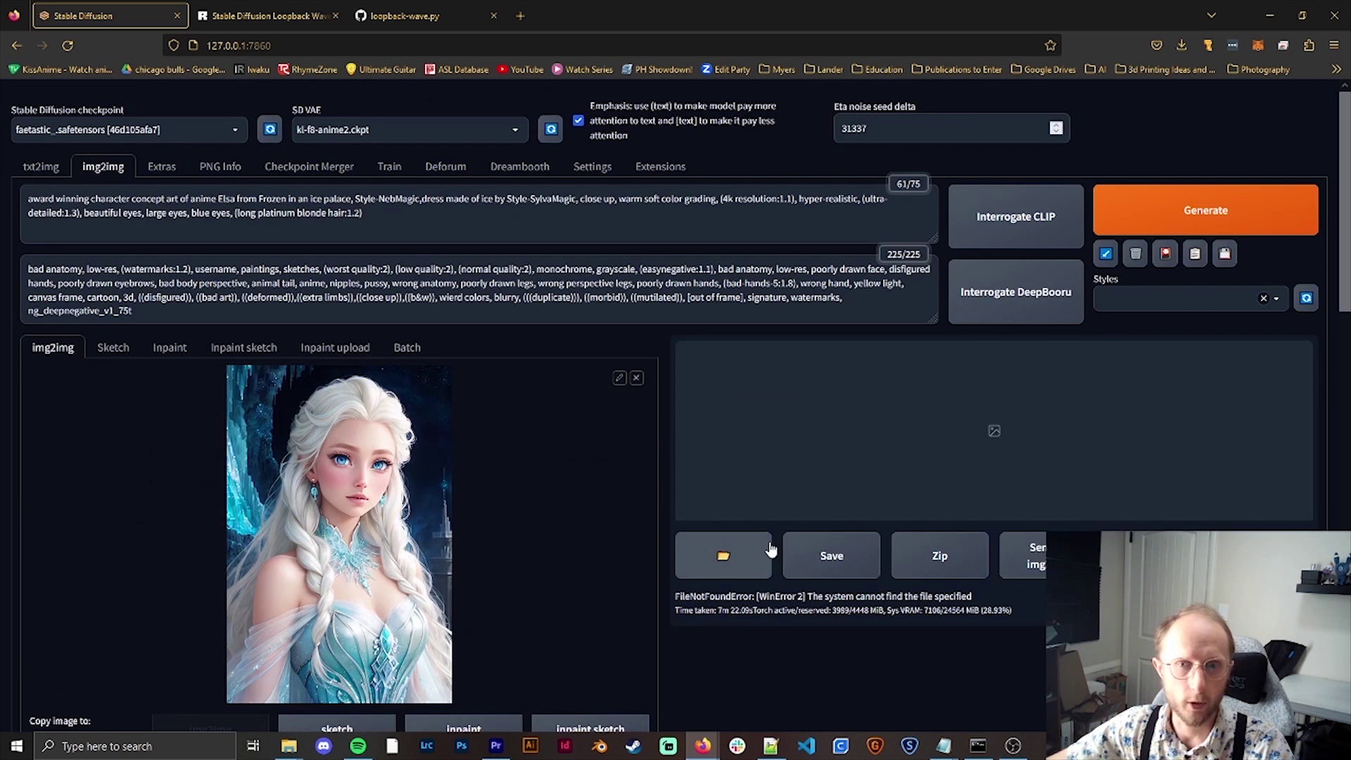
left_click(1200, 213)
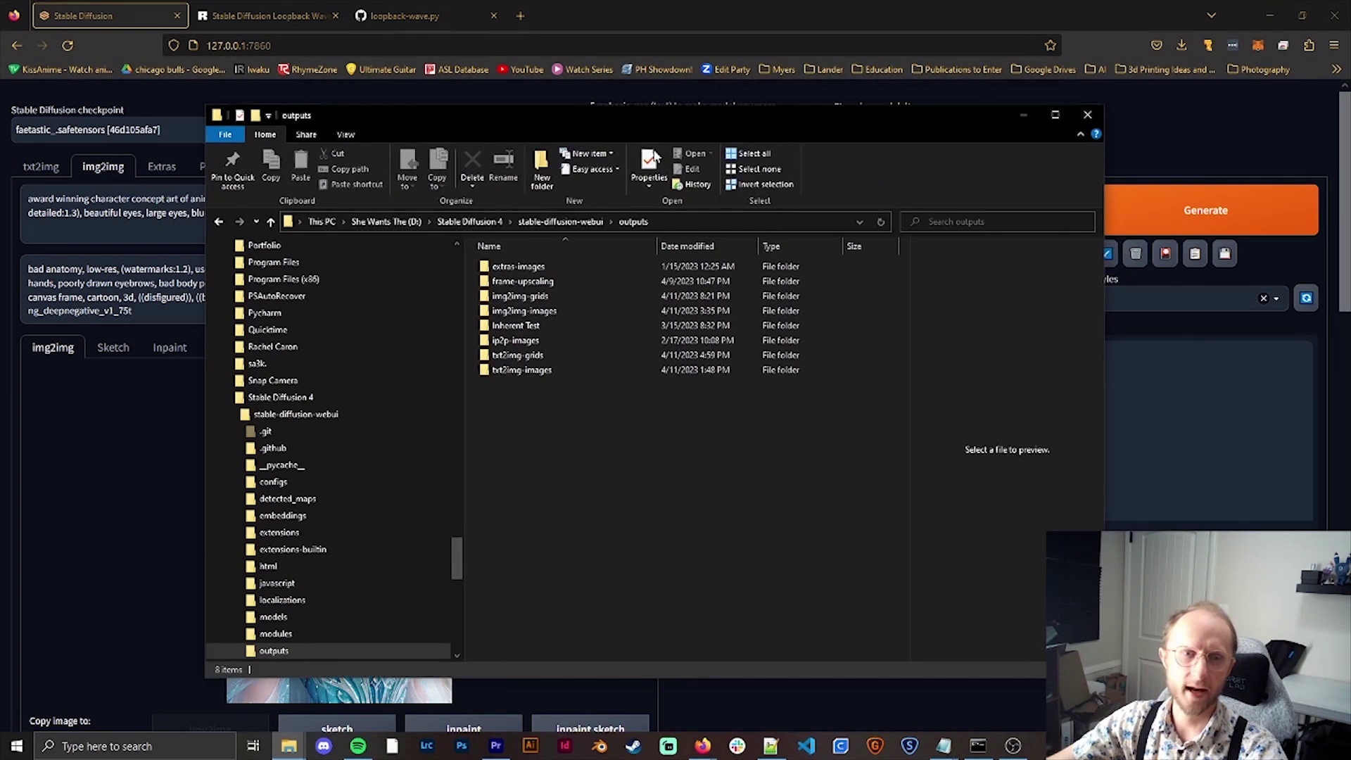
In File Explorer, open the Disney Princess Youtube run's 2023-04-11 folder under img2img-images\loopback-wave and look over its frames
double_click(563, 311)
scroll(672, 383, "down", 10)
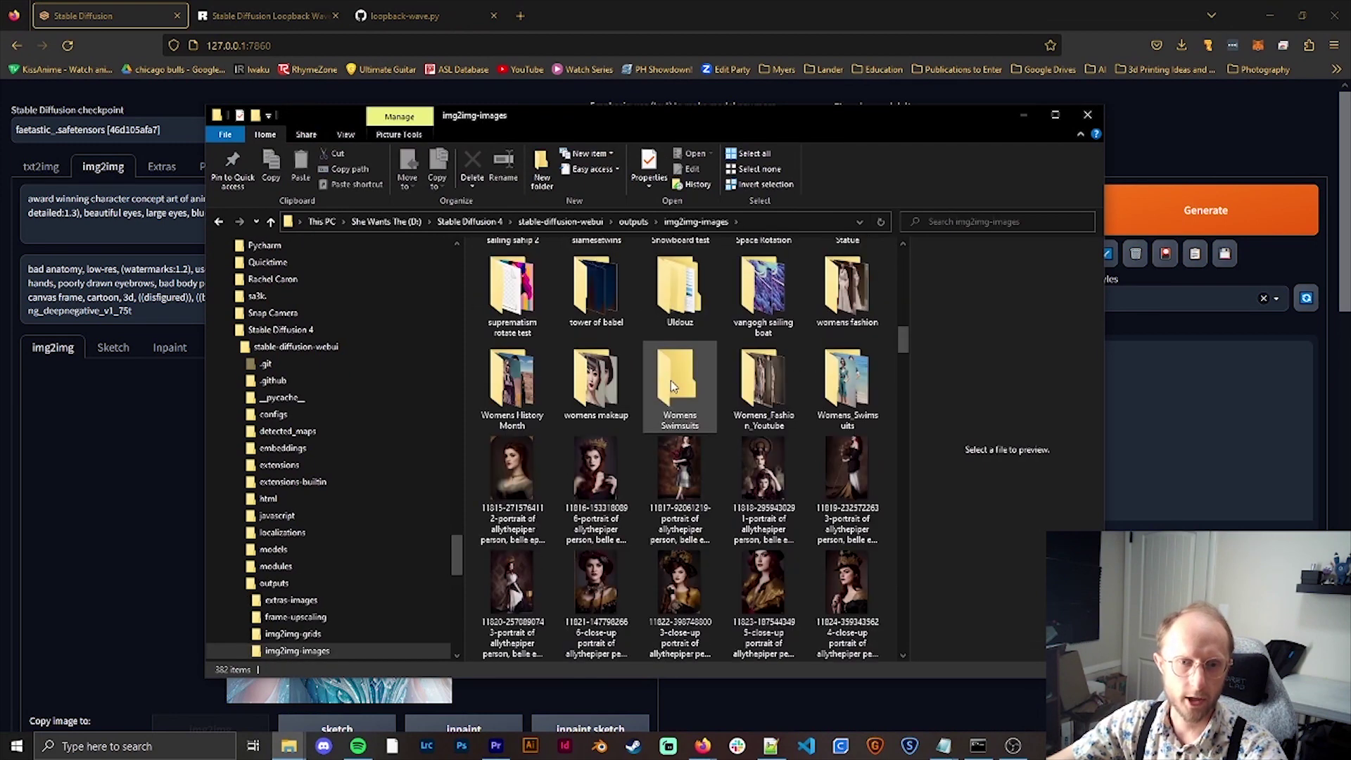
scroll(676, 380, "up", 3)
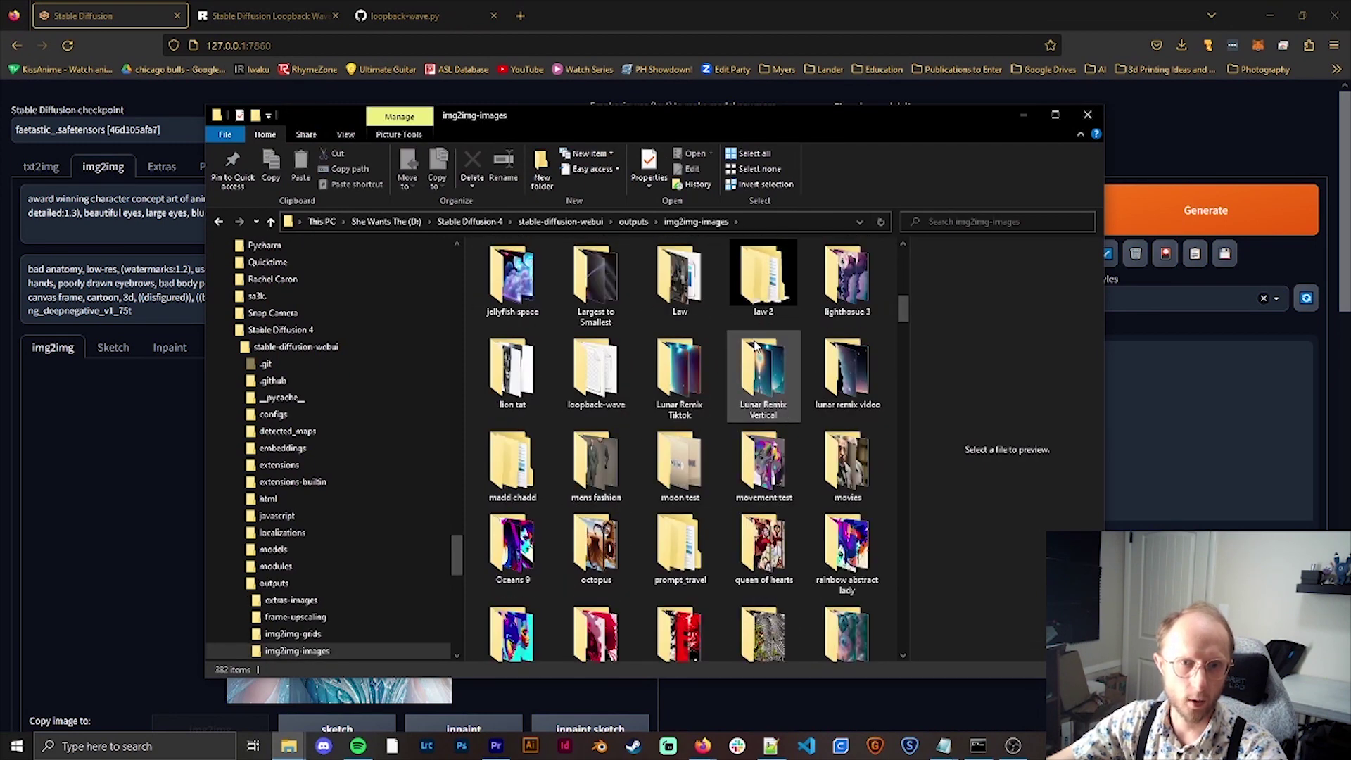
double_click(612, 376)
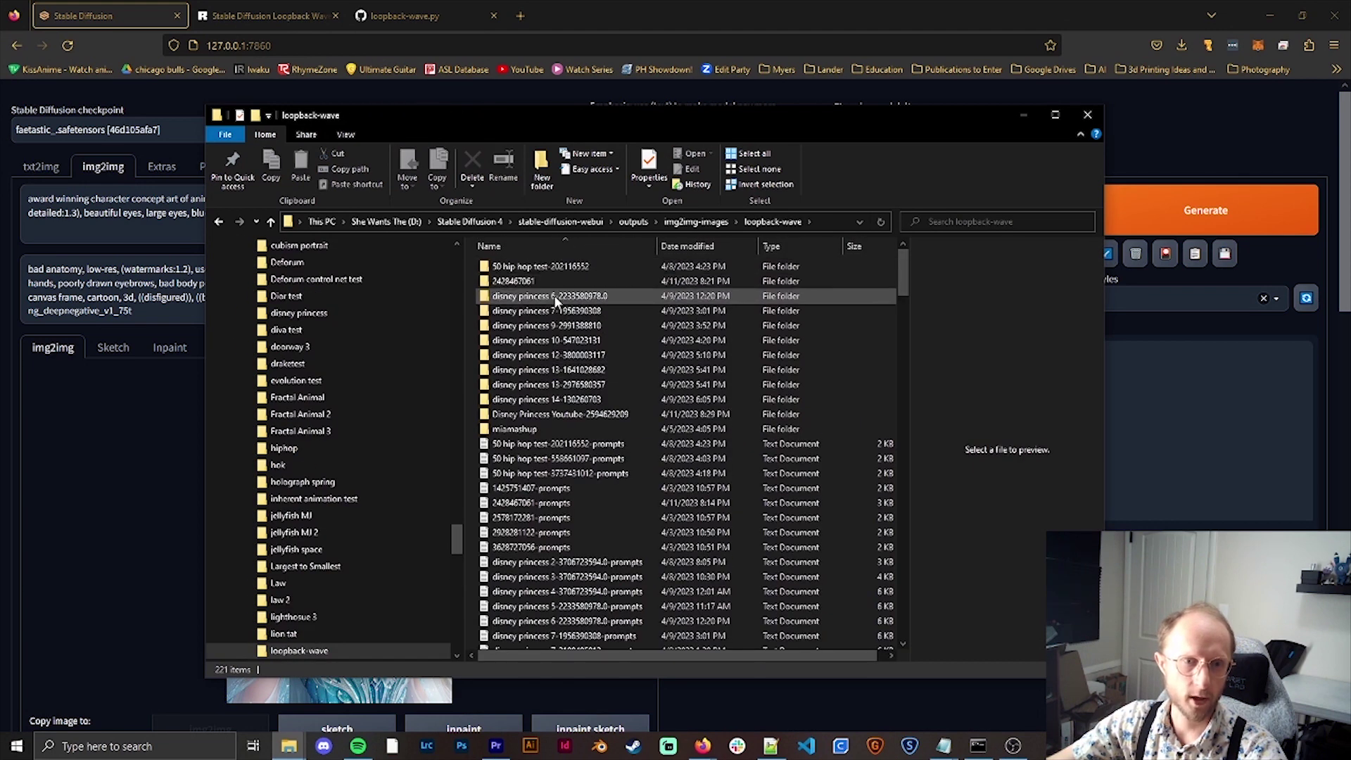
left_click(545, 415)
double_click(546, 416)
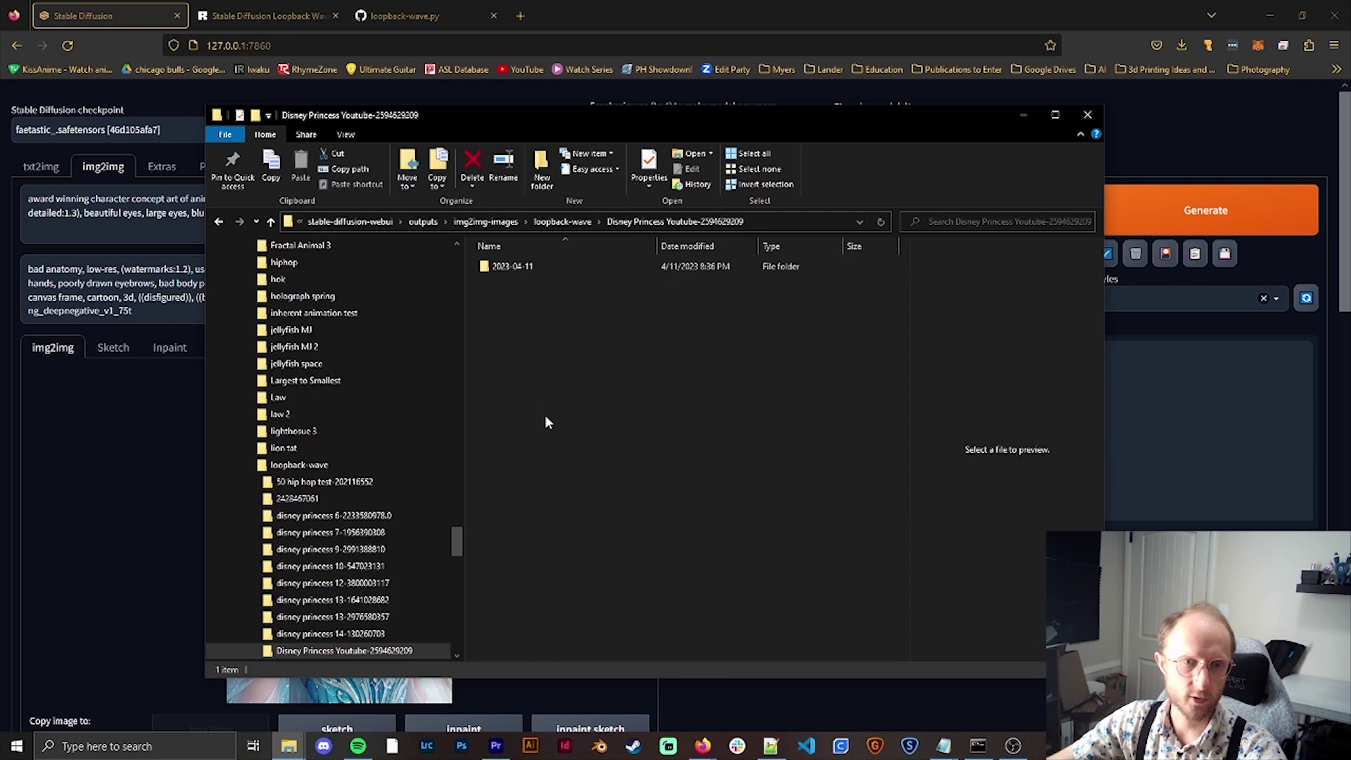
double_click(496, 268)
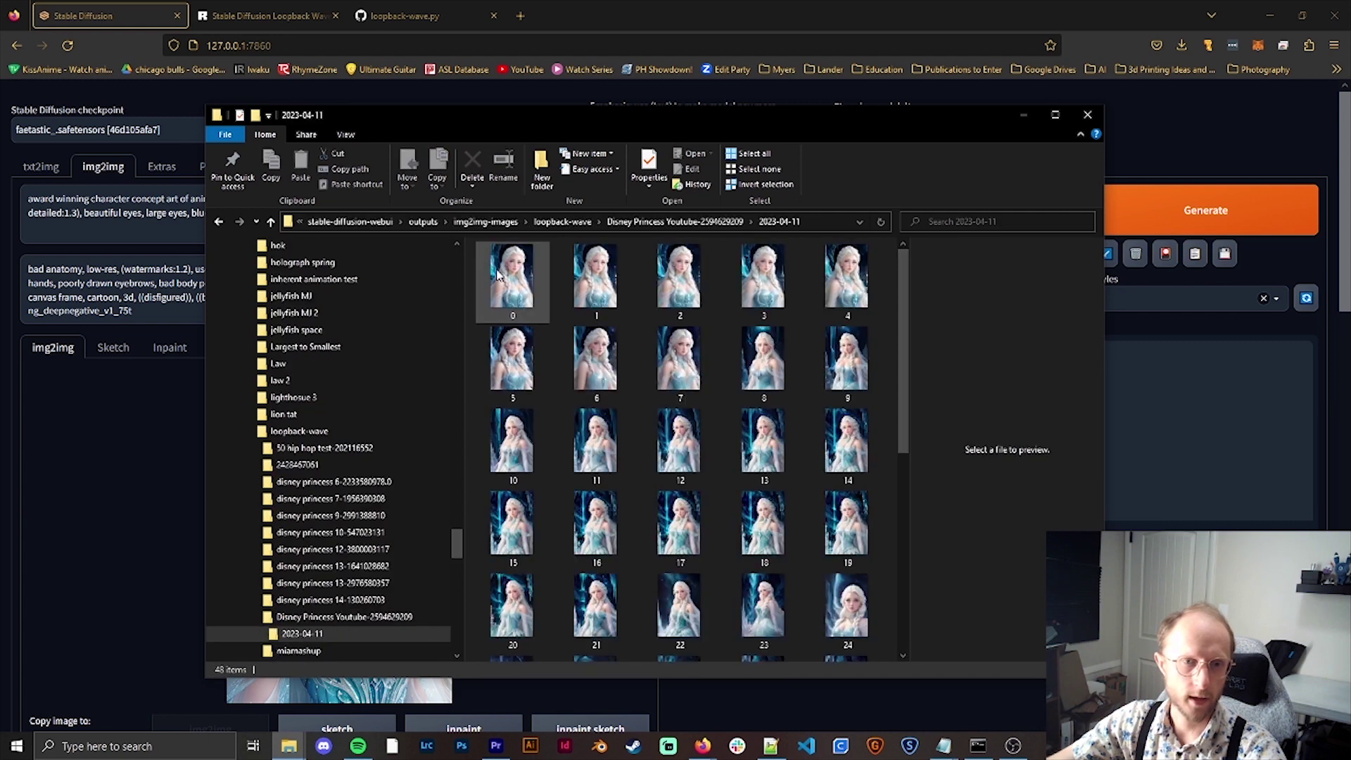
scroll(730, 384, "down", 5)
scroll(730, 380, "up", 5)
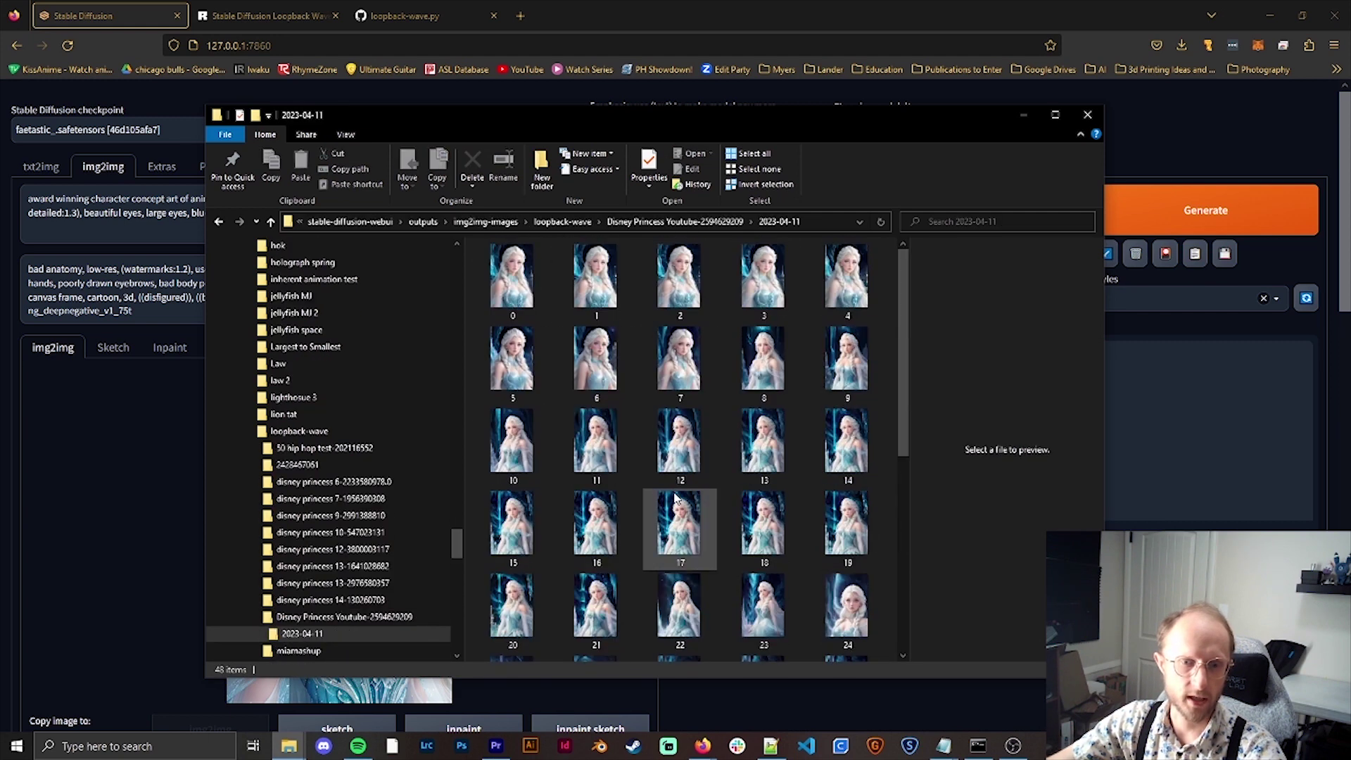
View the generated frames in sequence from 0.png to 47.png, and close the image viewer and the output folder
left_click(538, 296)
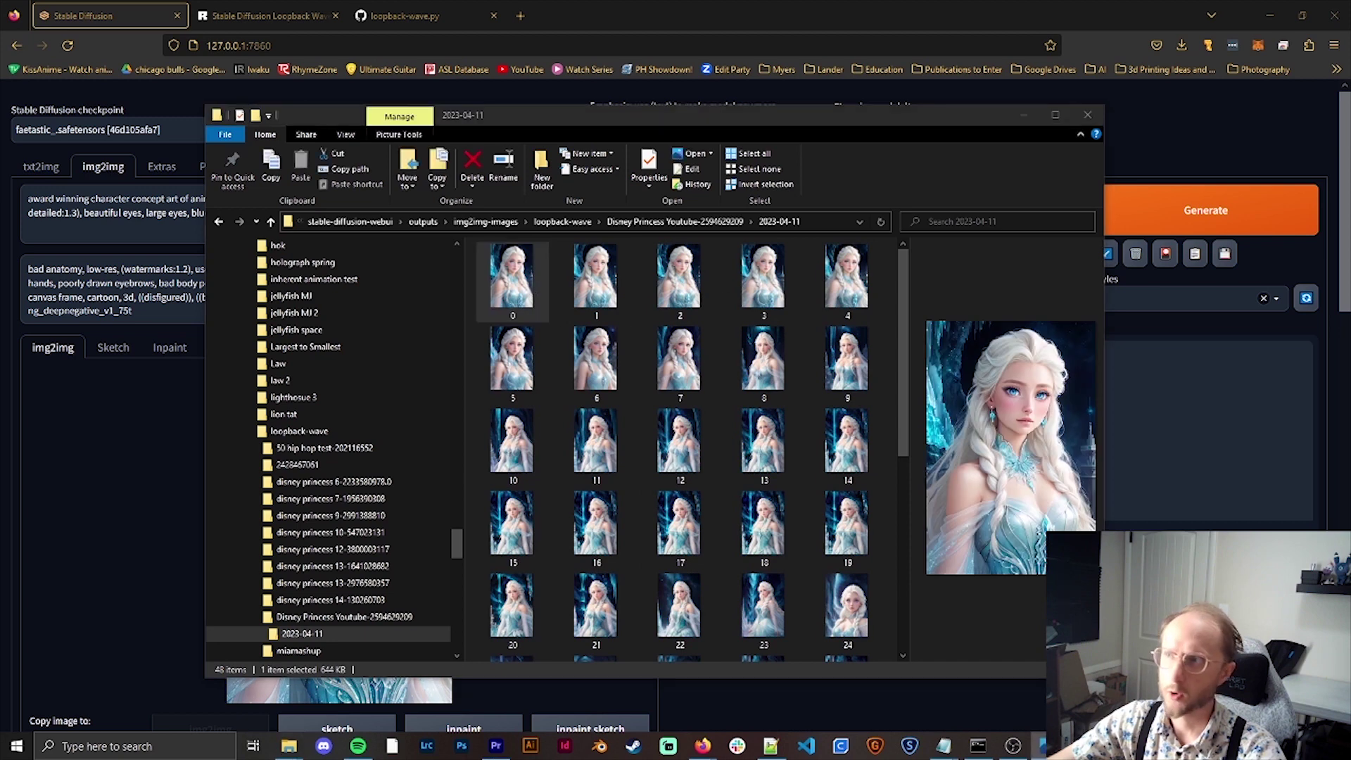
key("Return")
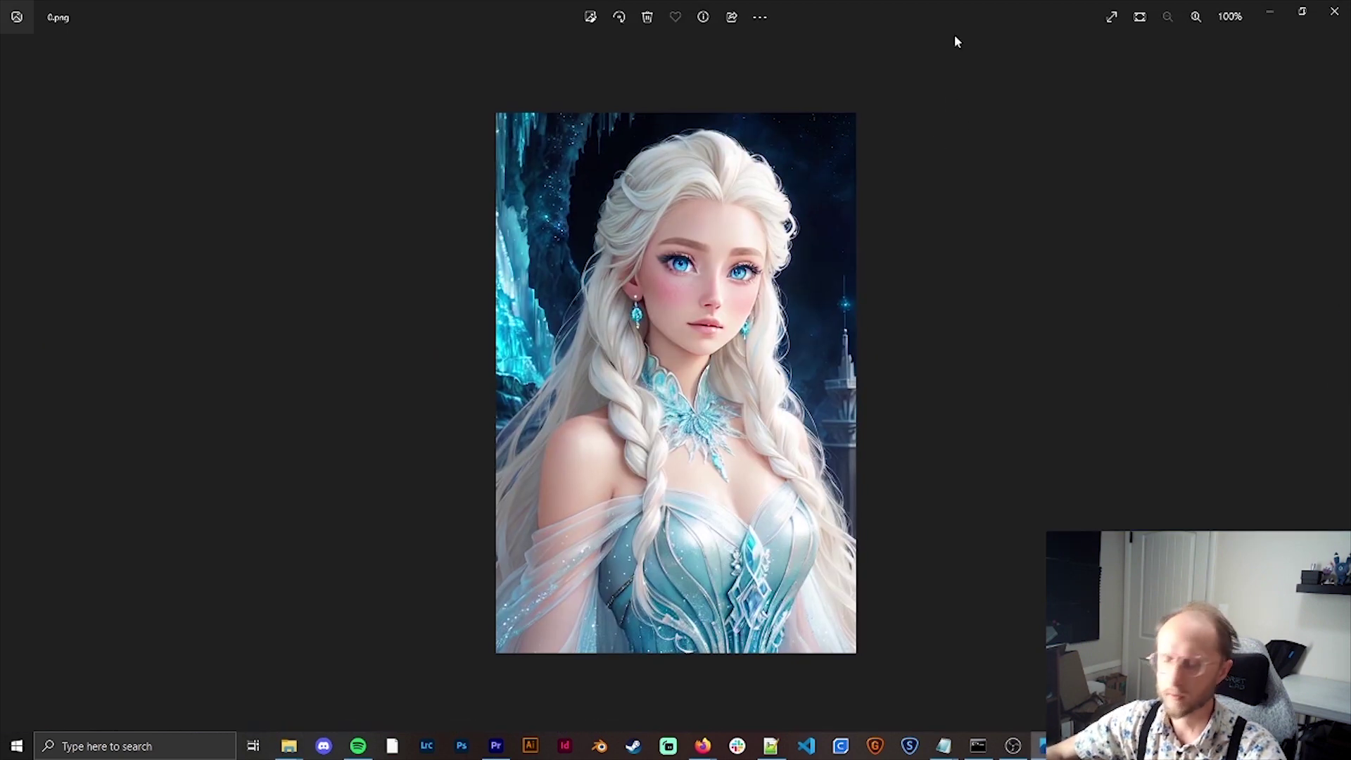
key("Right")
key("Right")
key("Right")
key("Right")
key("Right")
key("Right")
key("Right")
key("Right")
key("Right")
key("Right")
key("Right")
key("Right")
key("Right")
key("Right")
key("Right")
key("Right")
key("Right")
key("Right")
key("Right")
key("Right")
key("Right")
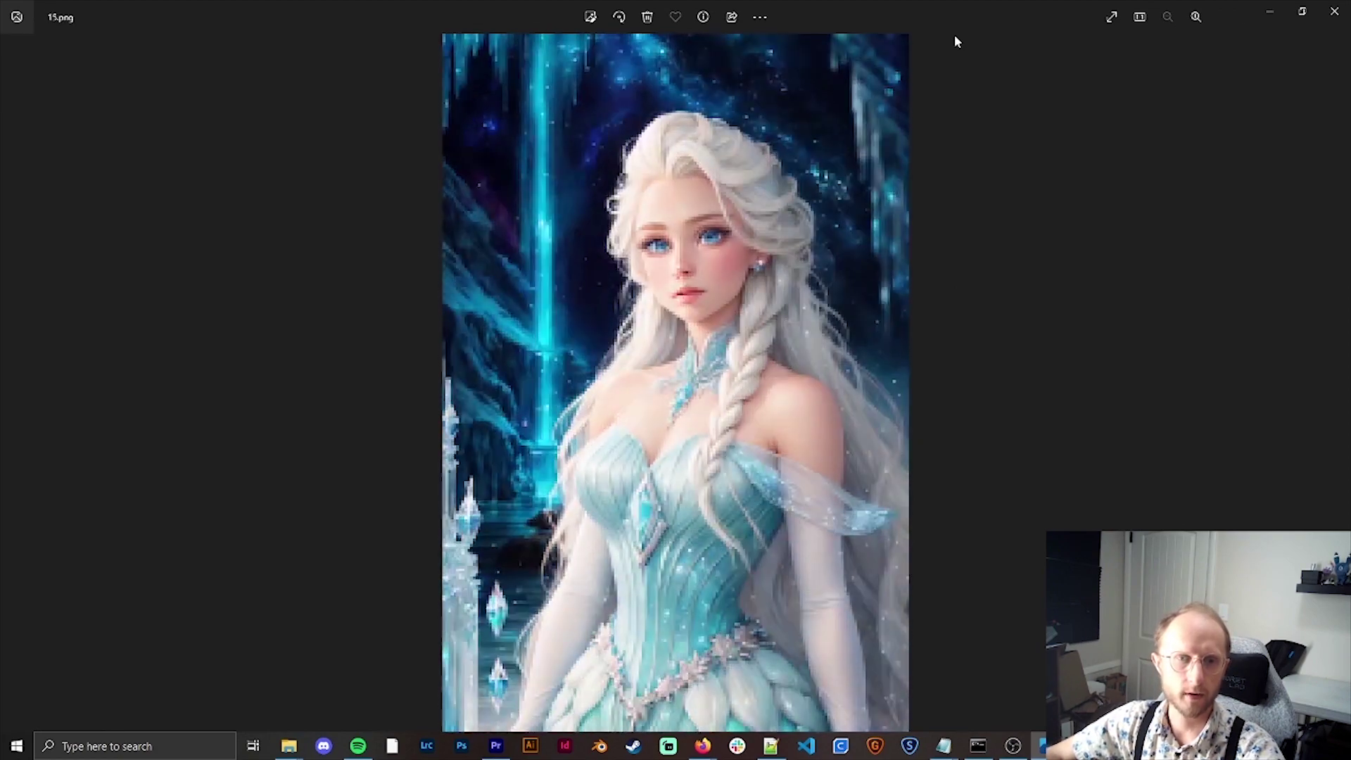
key("Right")
key("Right")
key("Right")
key("Right")
key("Right")
key("Right")
key("Right")
key("Right")
key("Right")
key("Right")
key("Right")
key("Right")
key("Right")
key("Right")
key("Right")
key("Right")
key("Right")
key("Right")
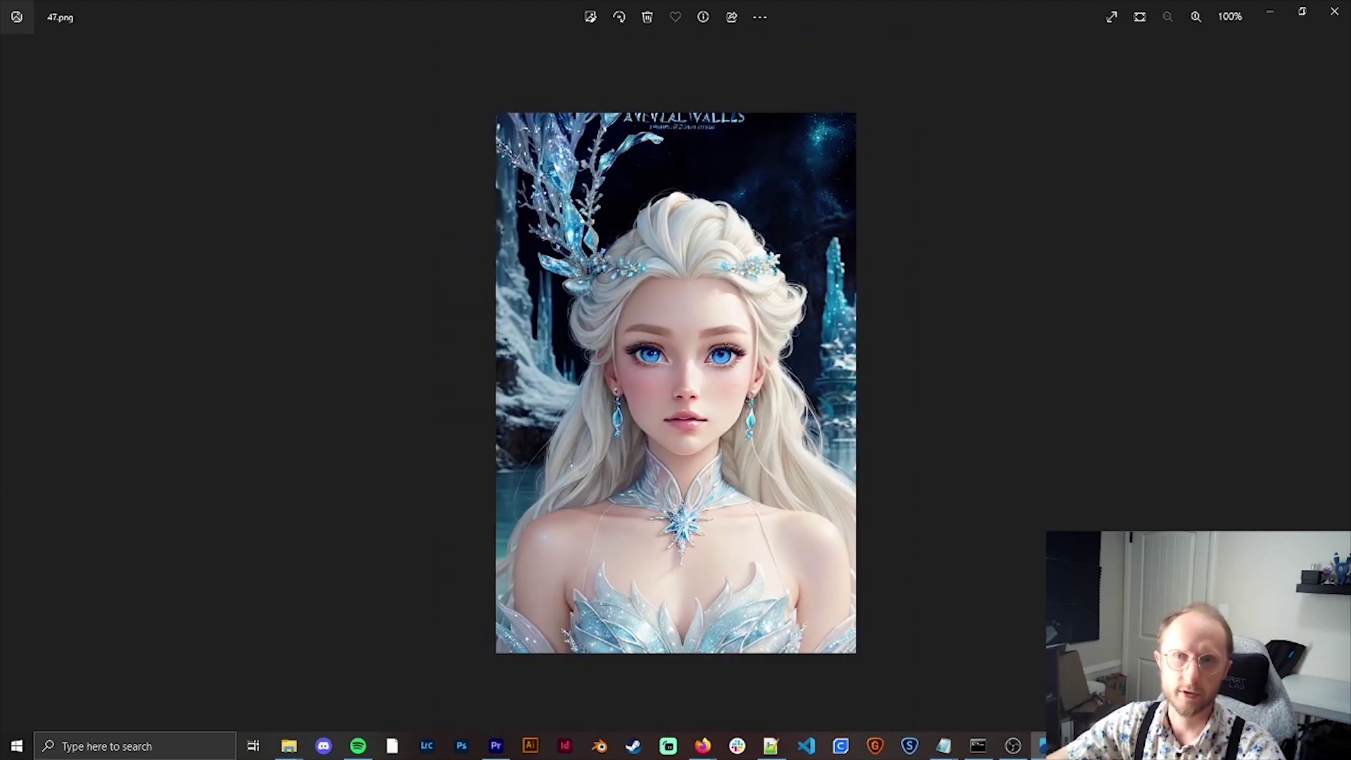
left_click(1334, 11)
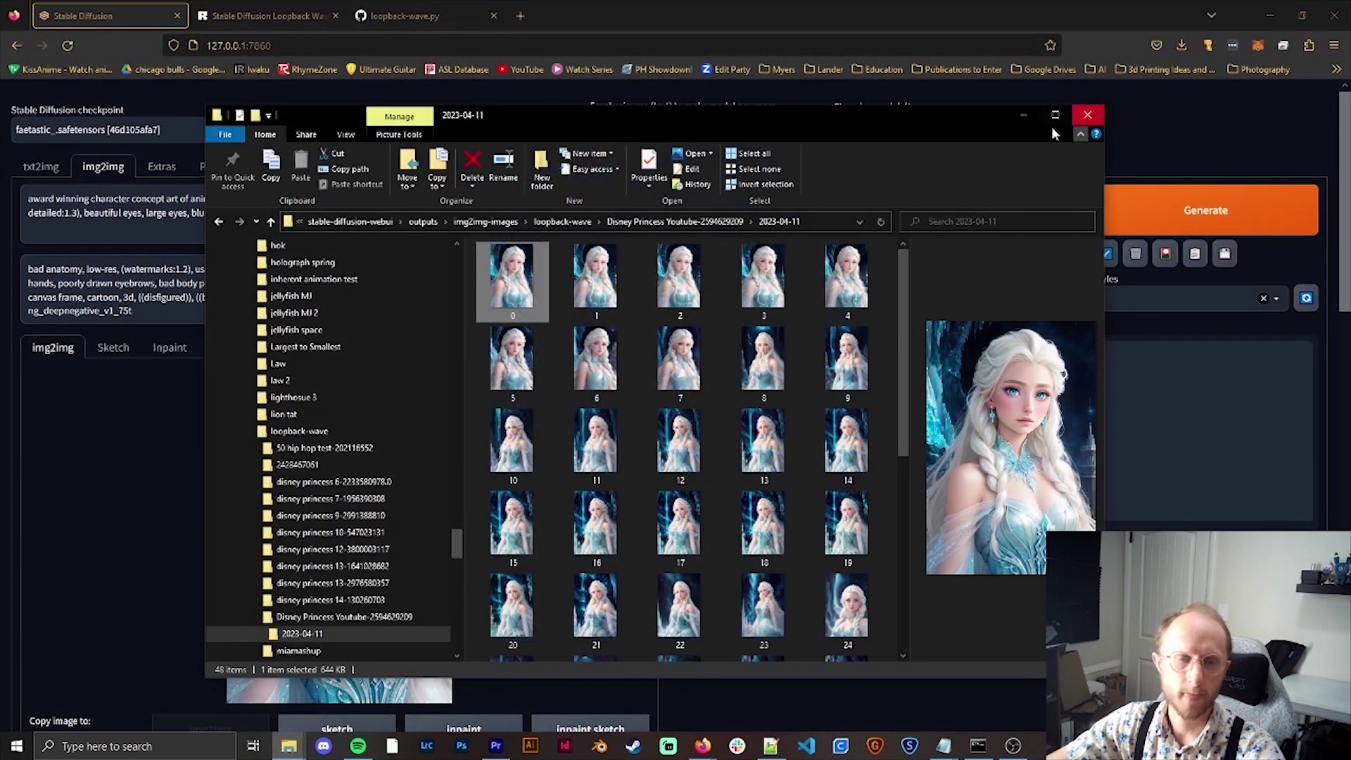
left_click_drag(888, 117, 863, 86)
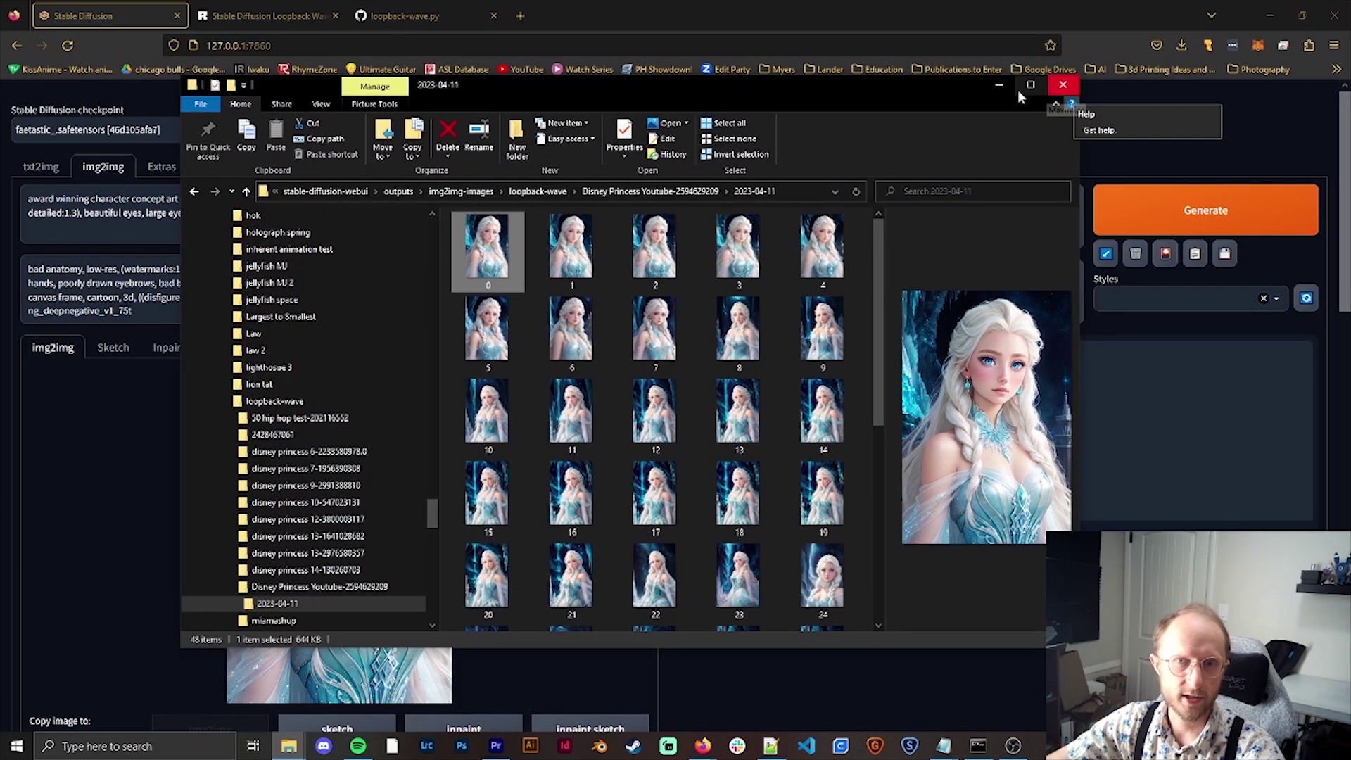
left_click(1062, 85)
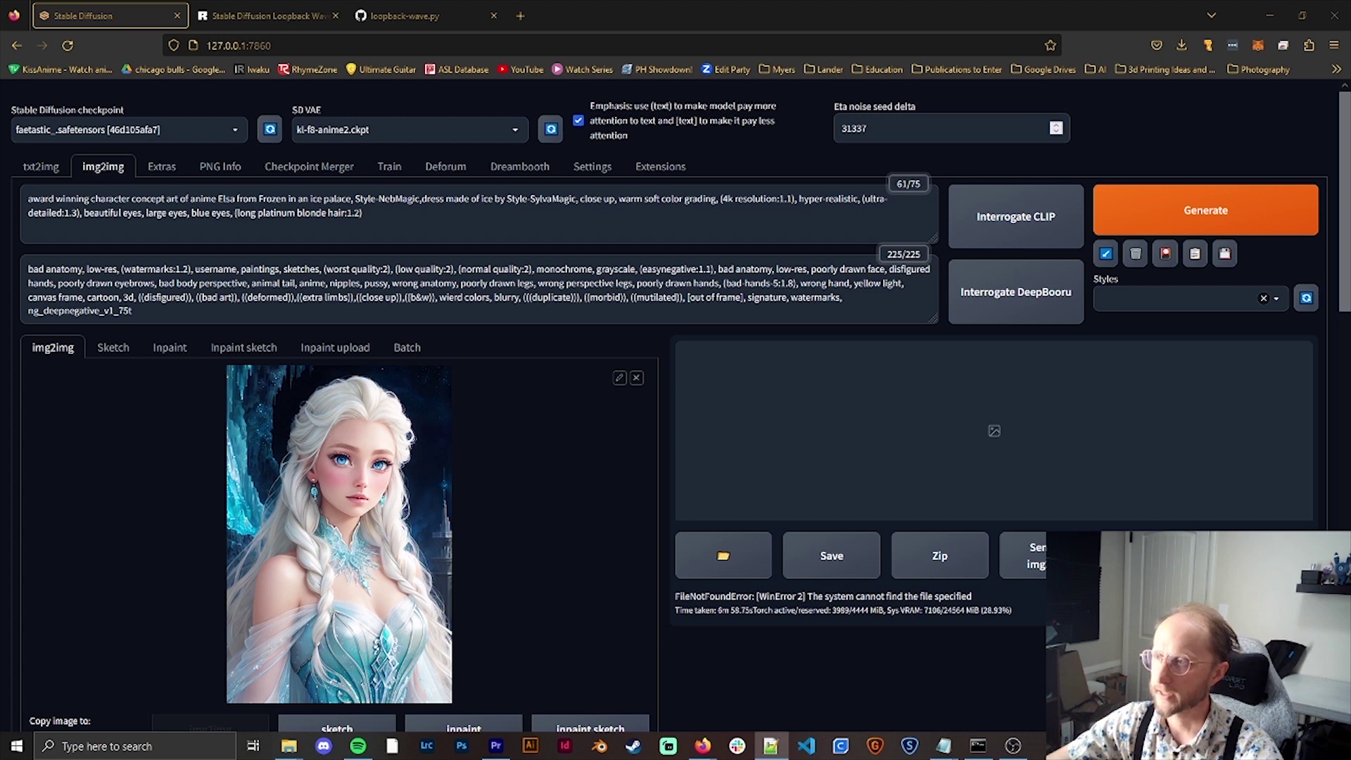
Paste the prepared frame-numbered Disney princess prompts, starting with 16:: Pocahontas, into Prompt Changes and remove the blank first line
scroll(540, 545, "down", 12)
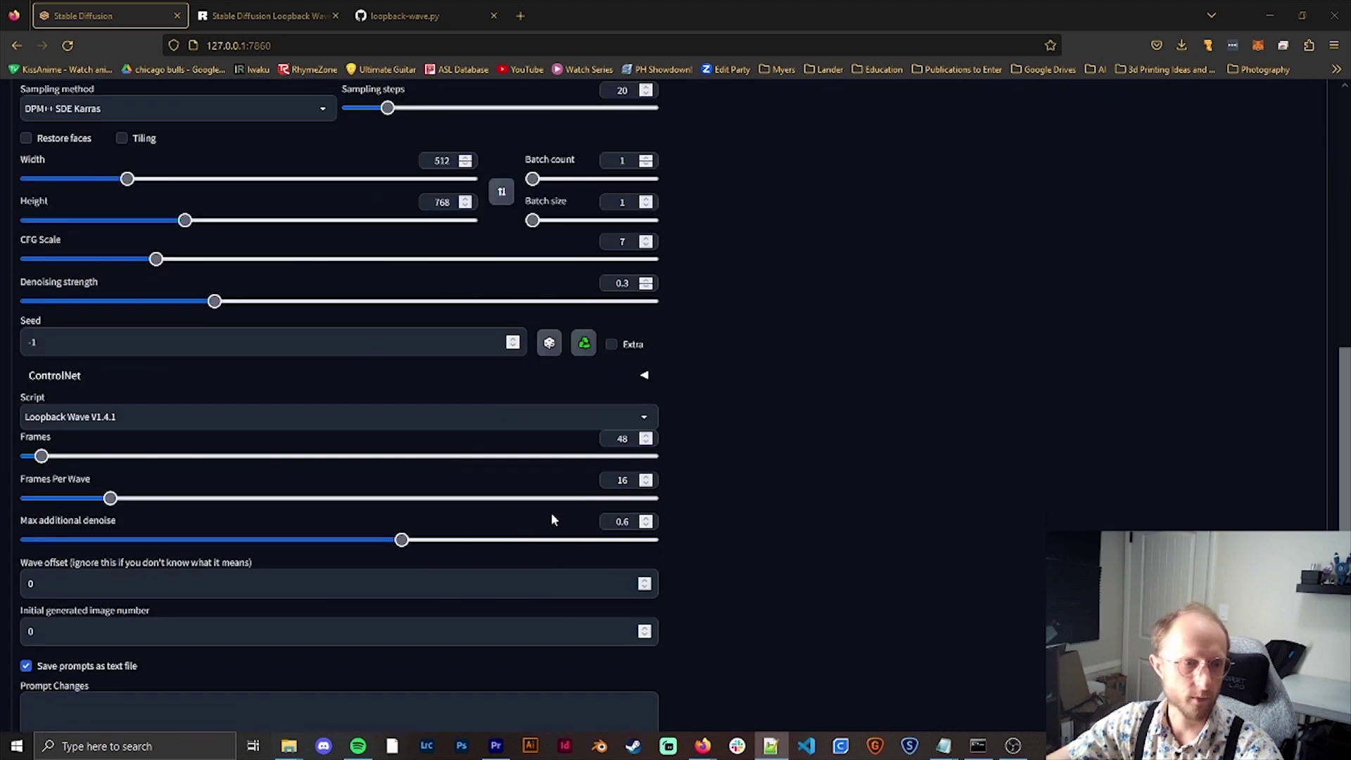
scroll(553, 513, "down", 1)
left_click(79, 496)
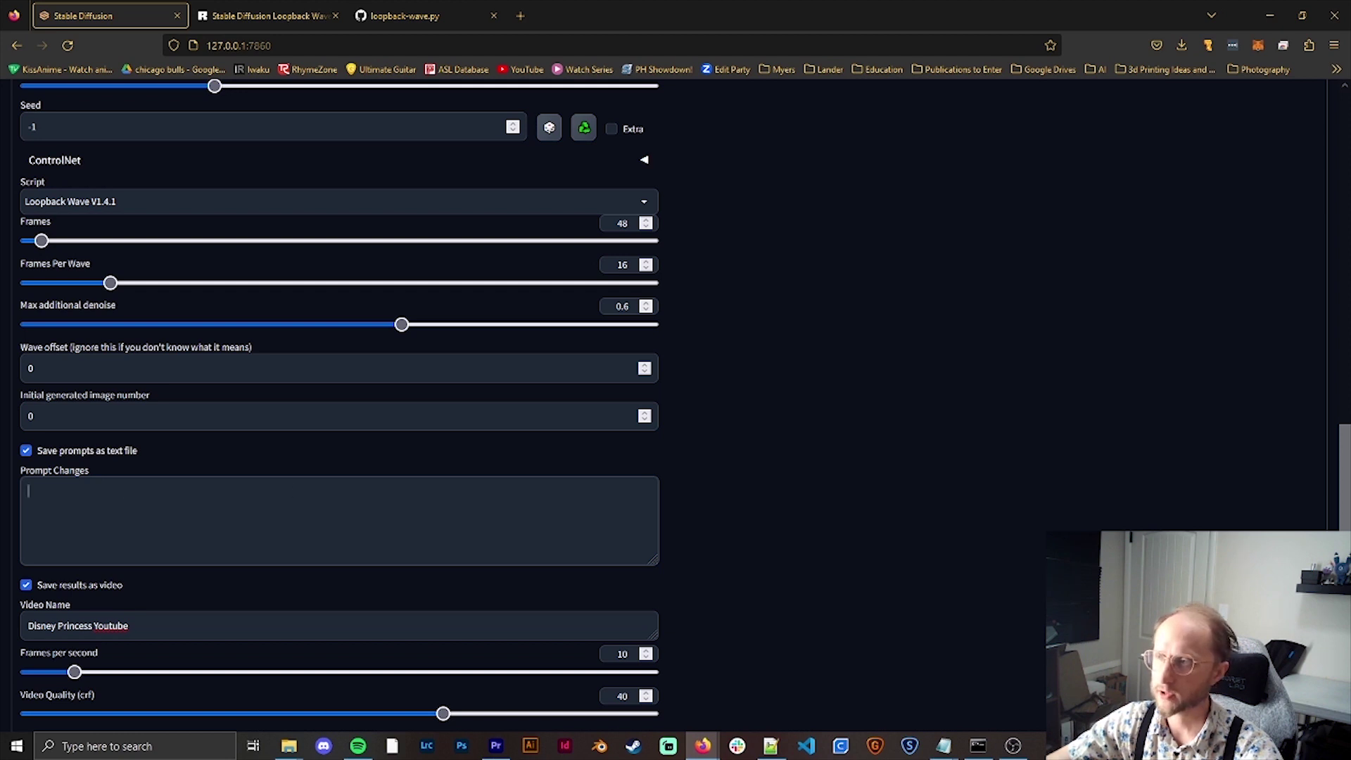
key("alt+Tab")
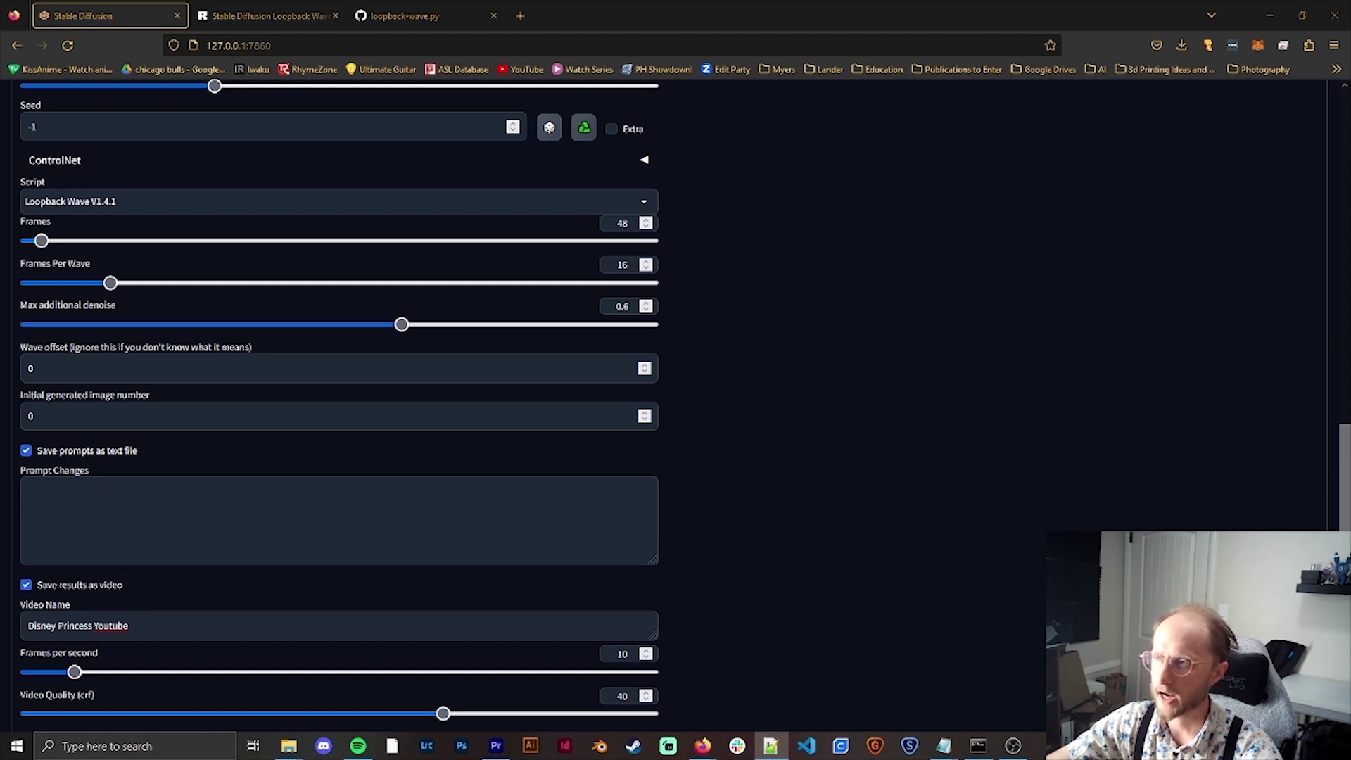
key("alt+Tab")
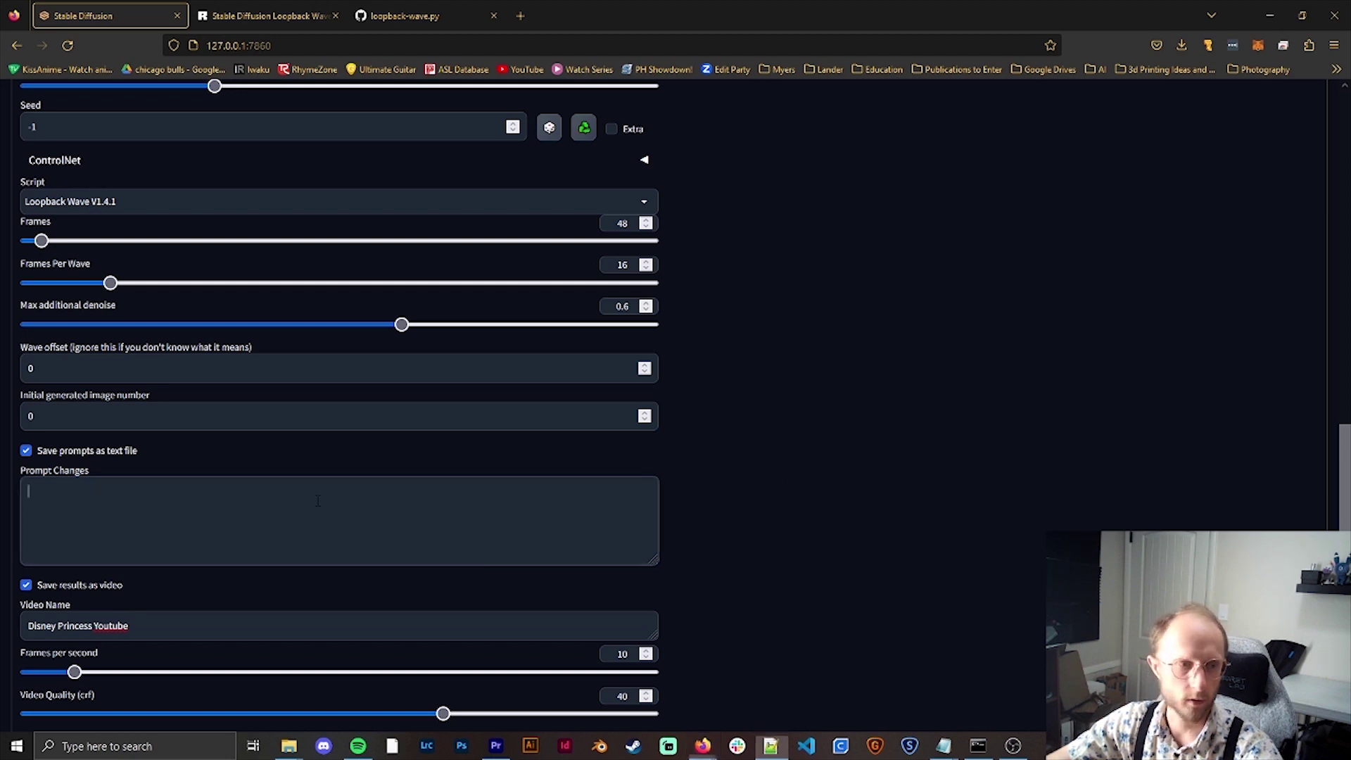
key("ctrl+v")
scroll(663, 505, "up", 1)
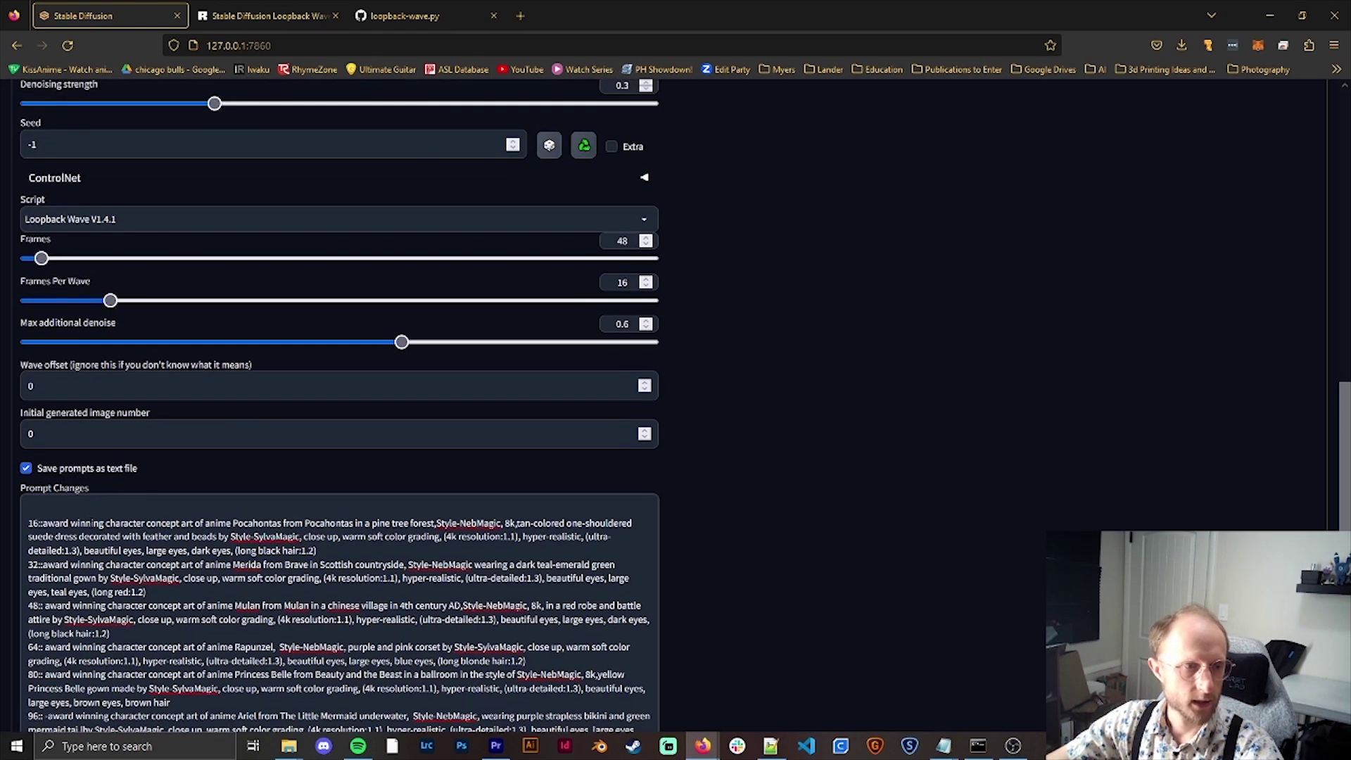
scroll(663, 505, "down", 1)
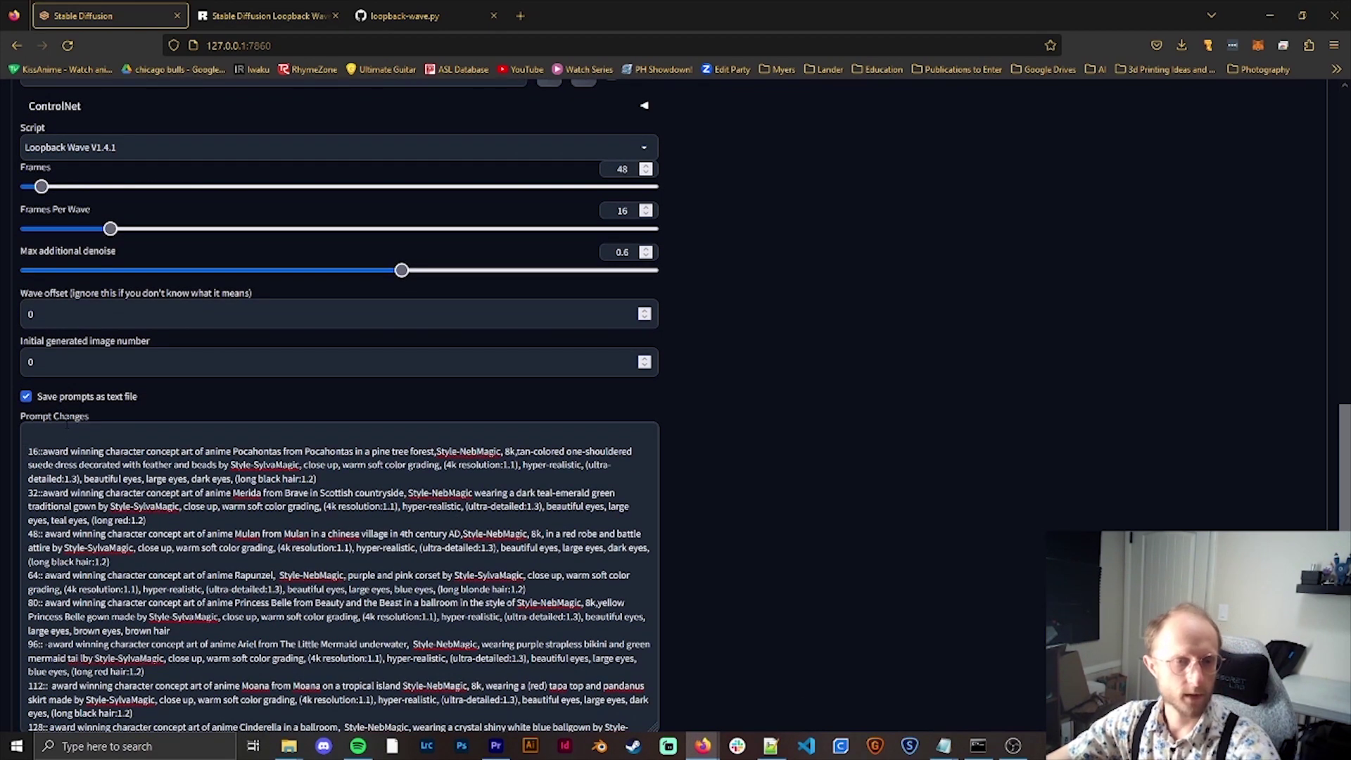
key("BackSpace")
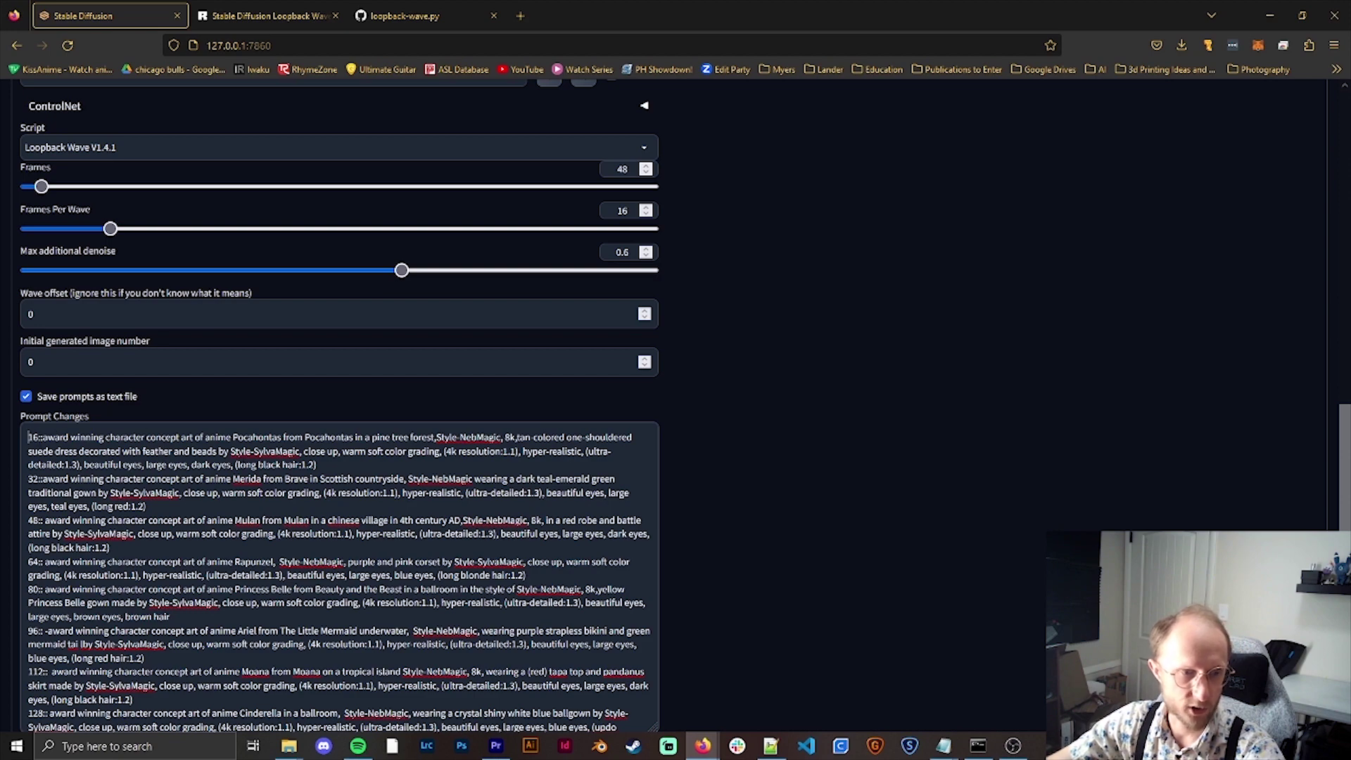
Set the Loopback Wave script's Frames to 224 to cover the prompt list through the Anna entry at frame 208
scroll(525, 463, "up", 15)
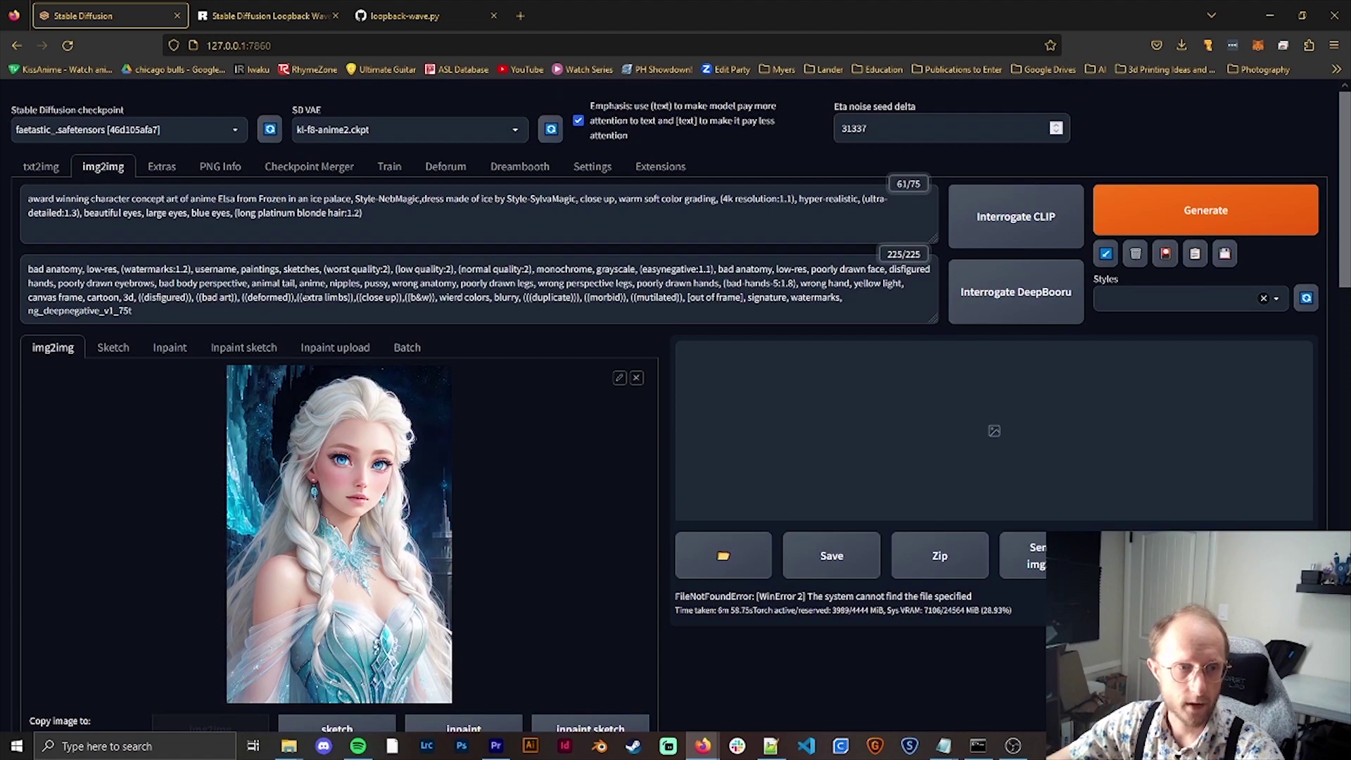
scroll(129, 360, "down", 15)
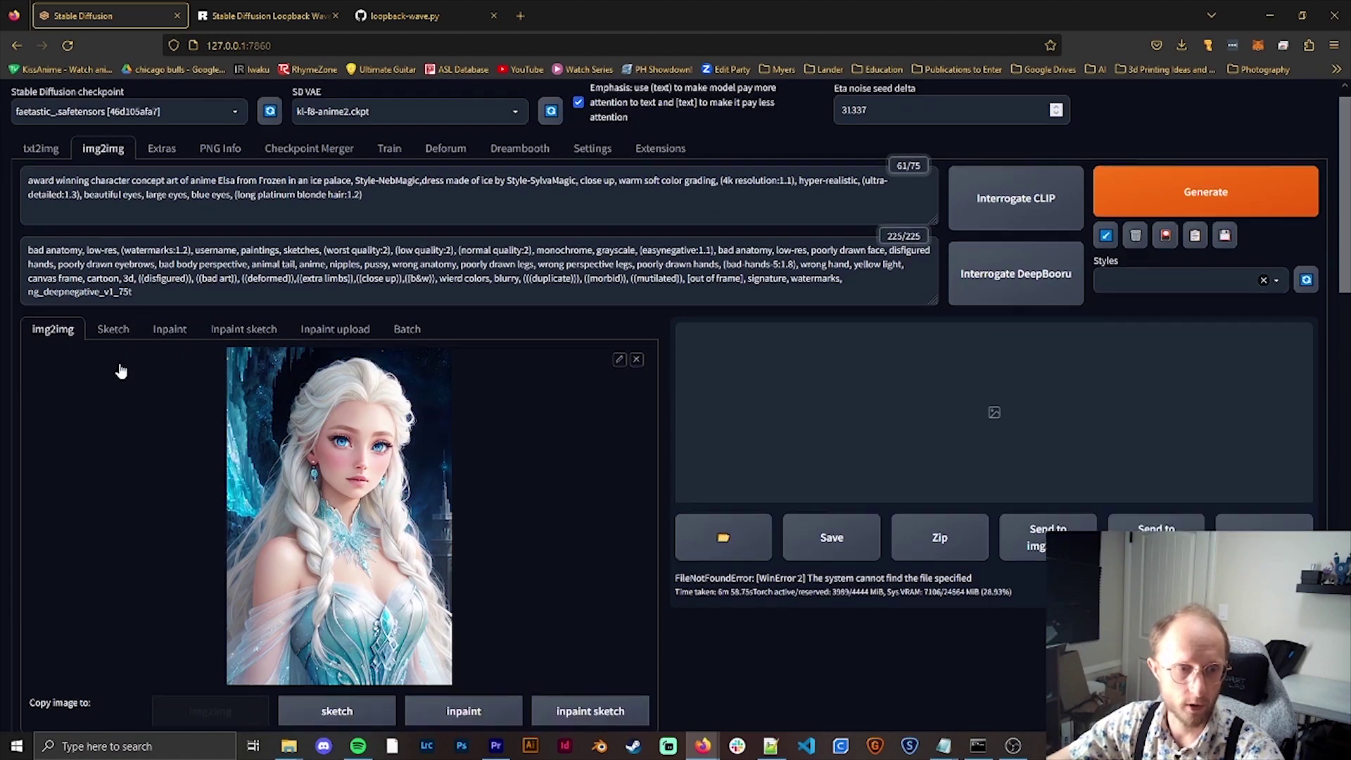
scroll(338, 486, "up", 3)
scroll(337, 486, "down", 2)
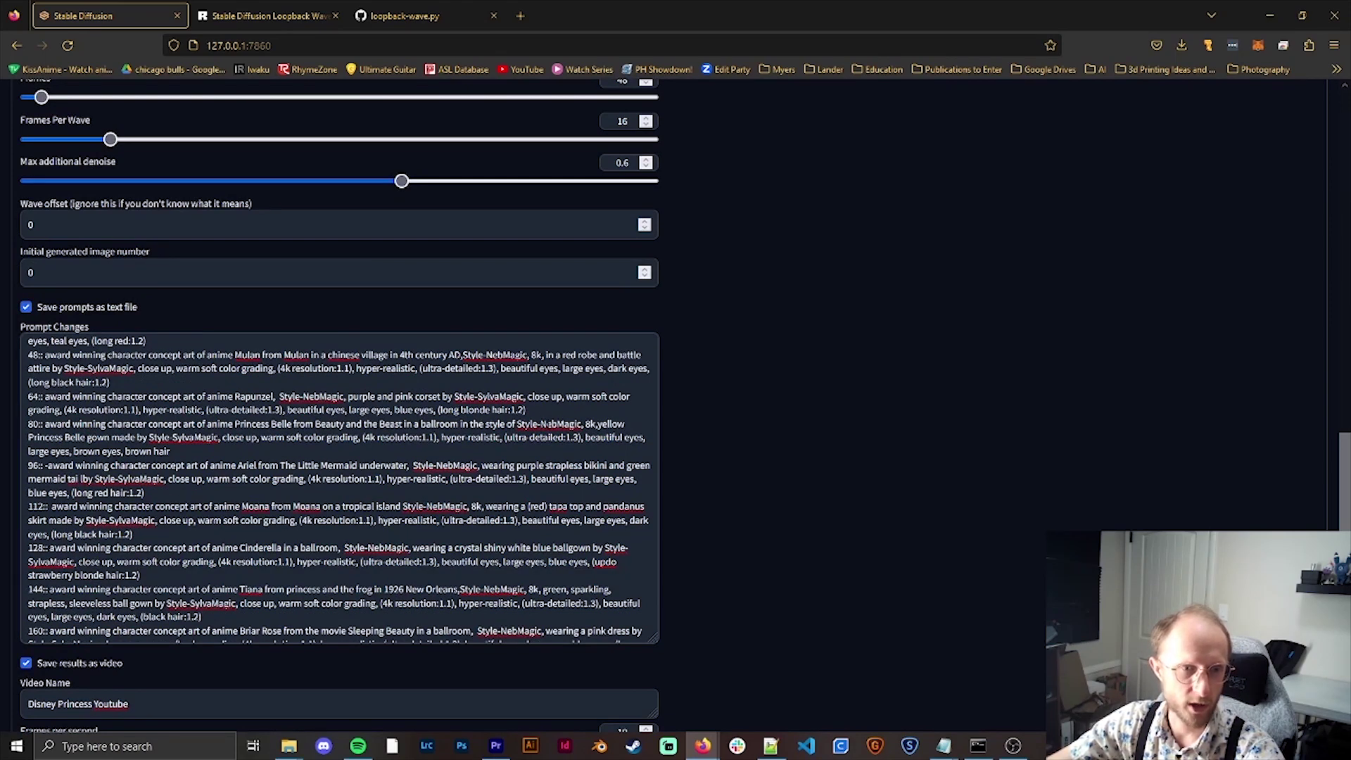
scroll(337, 486, "up", 6)
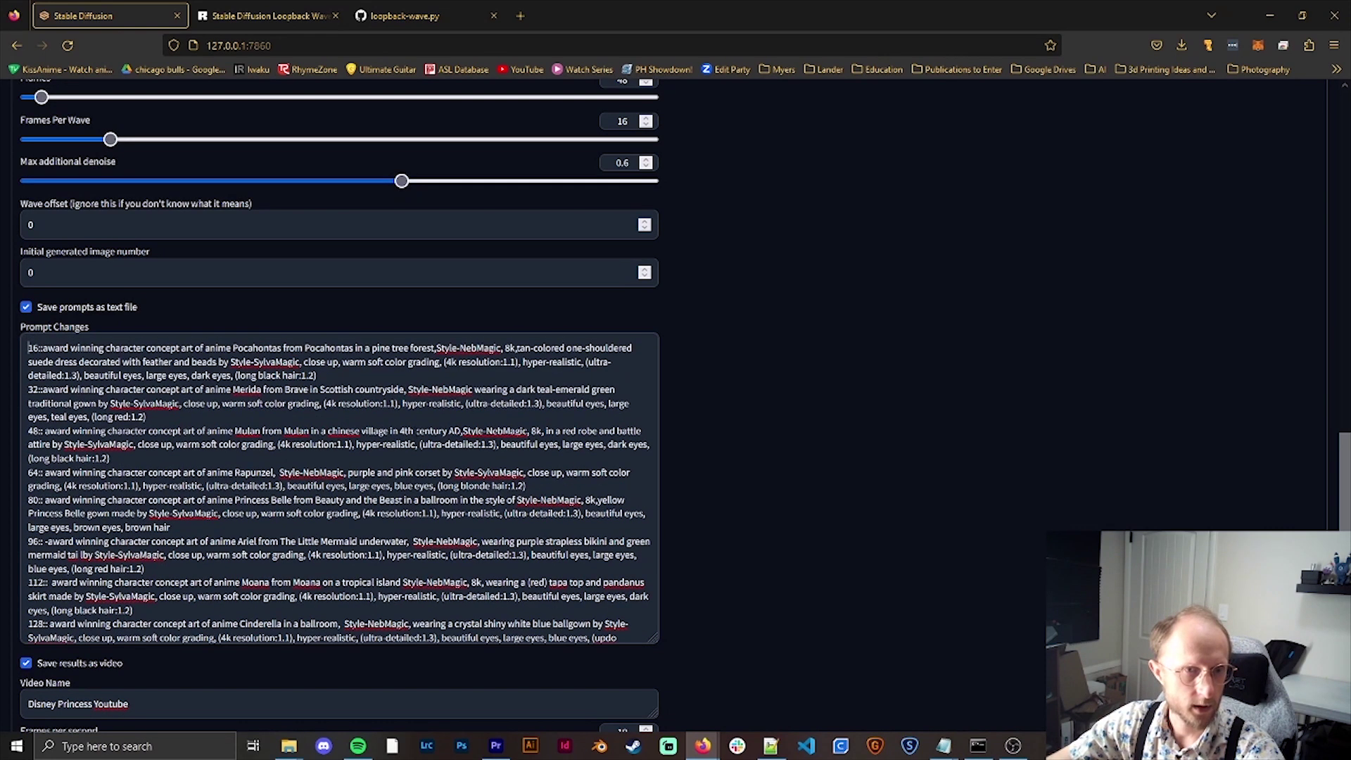
scroll(566, 633, "down", 8)
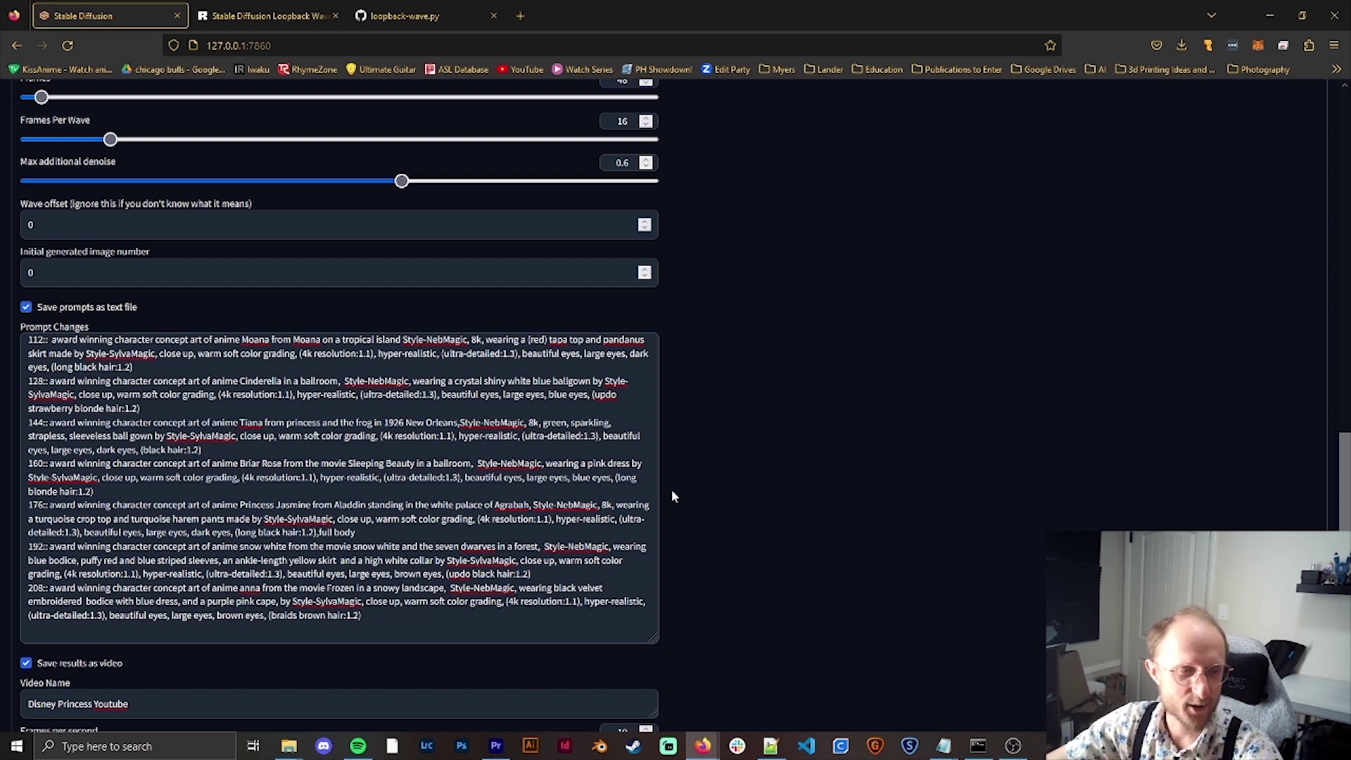
scroll(680, 476, "up", 5)
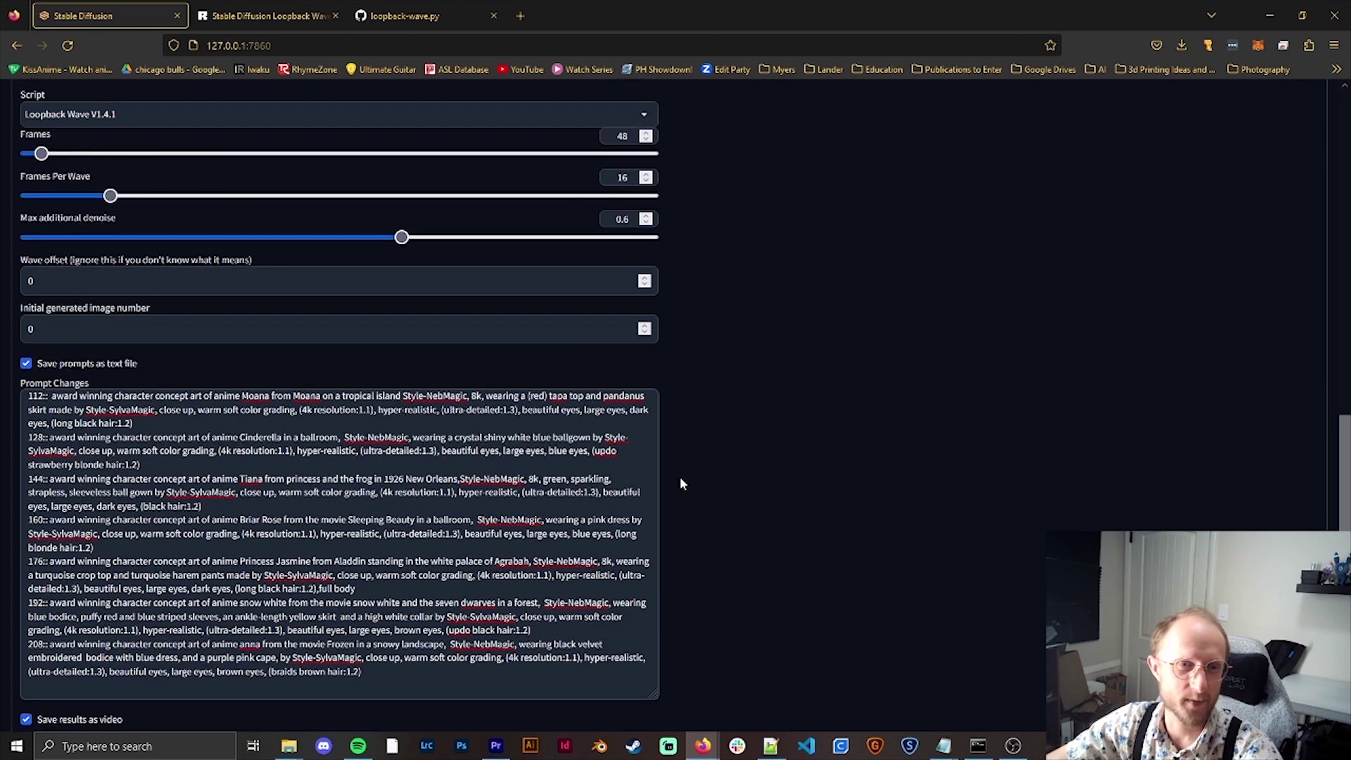
double_click(622, 438)
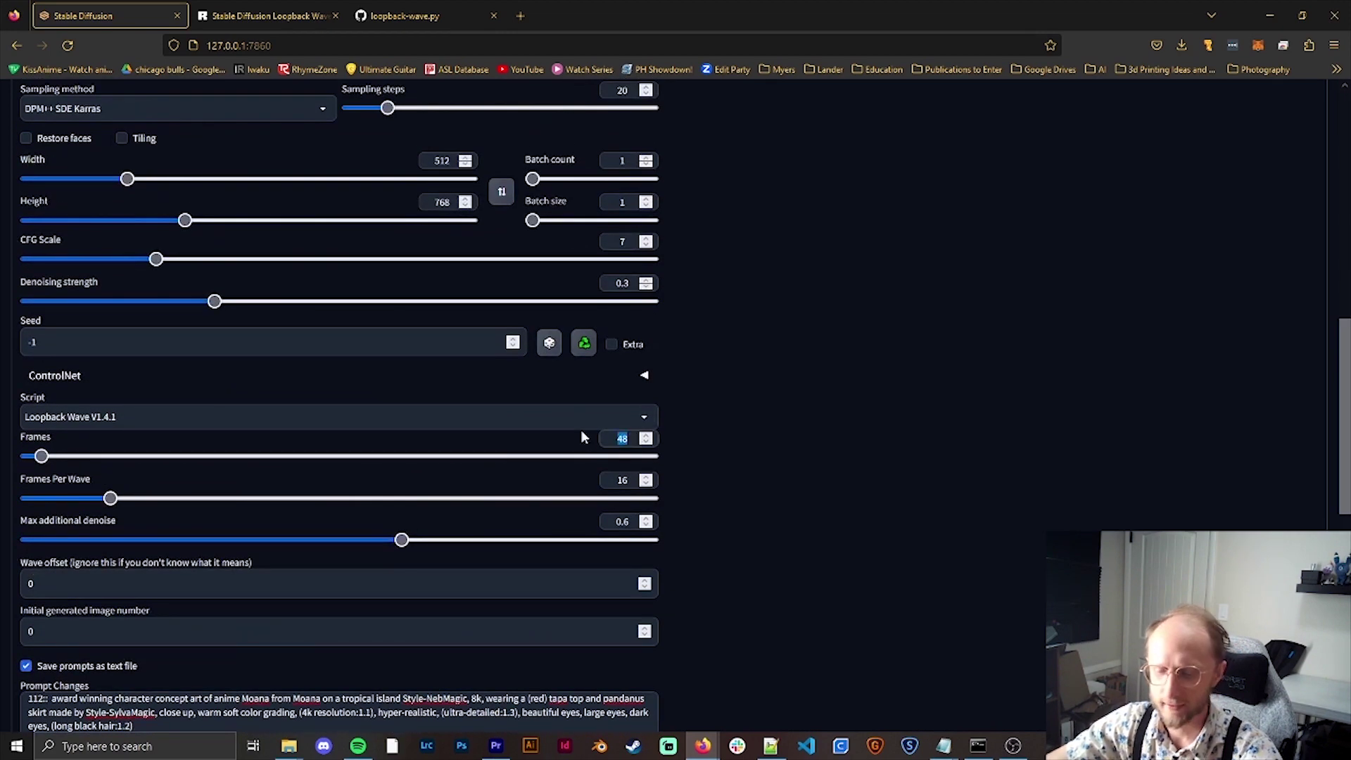
type("224")
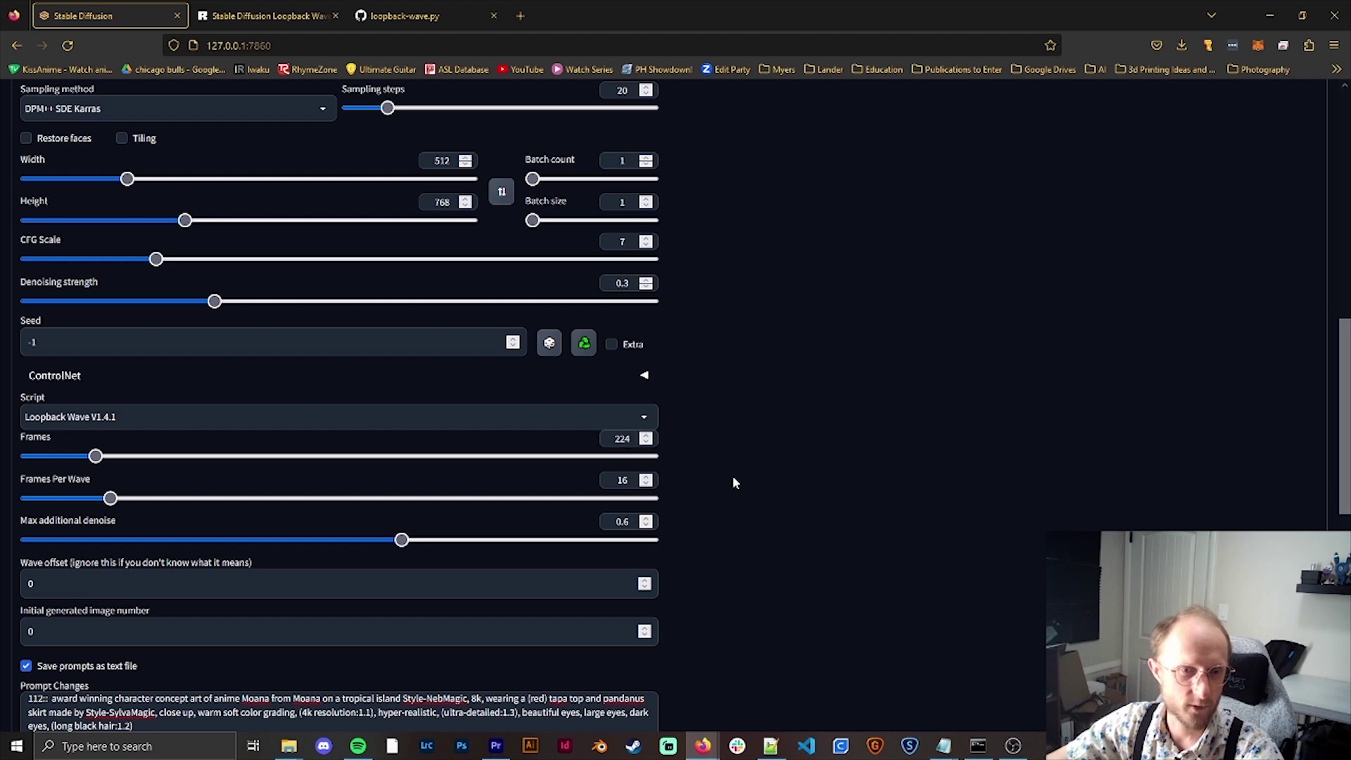
Examine the Prompt Changes list from the final Anna entry back to Pocahontas, comparing its frame numbers with Frames Per Wave
scroll(733, 476, "down", 5)
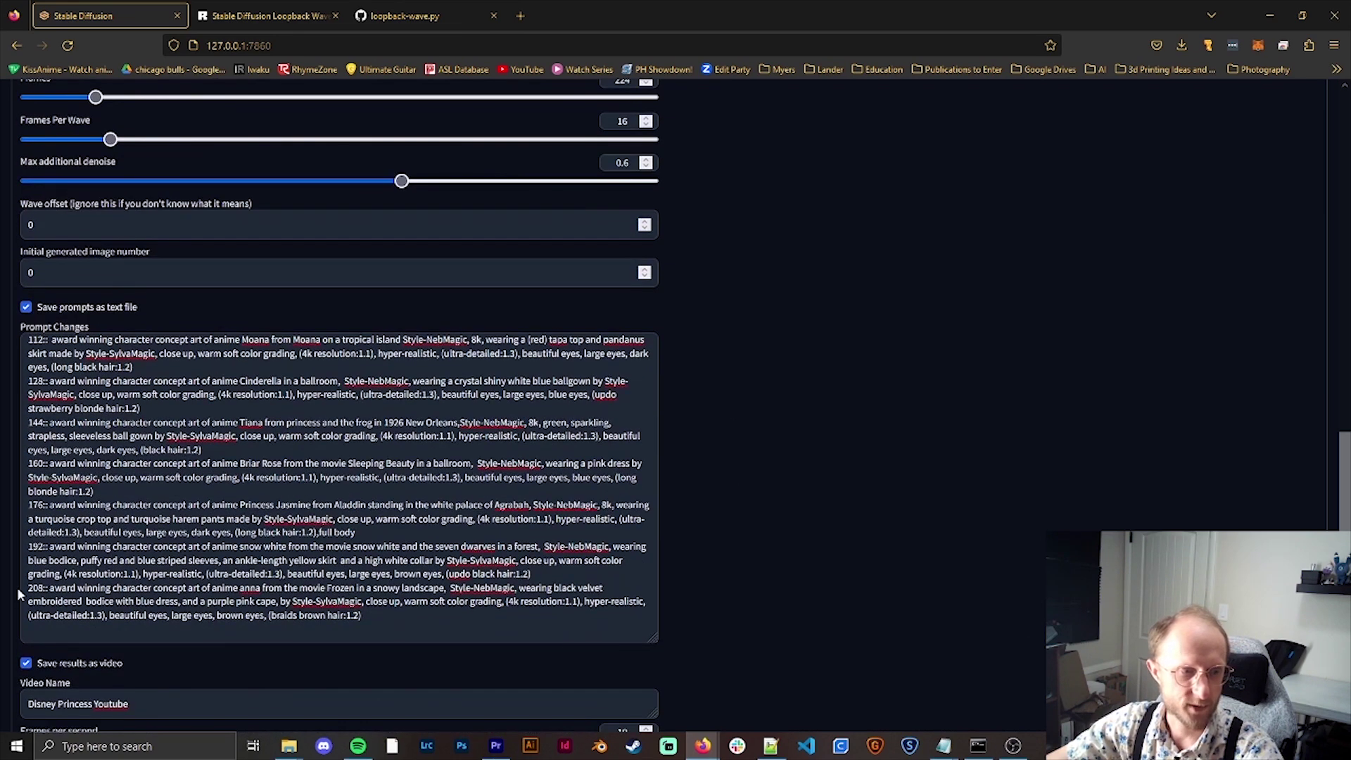
left_click_drag(27, 589, 385, 619)
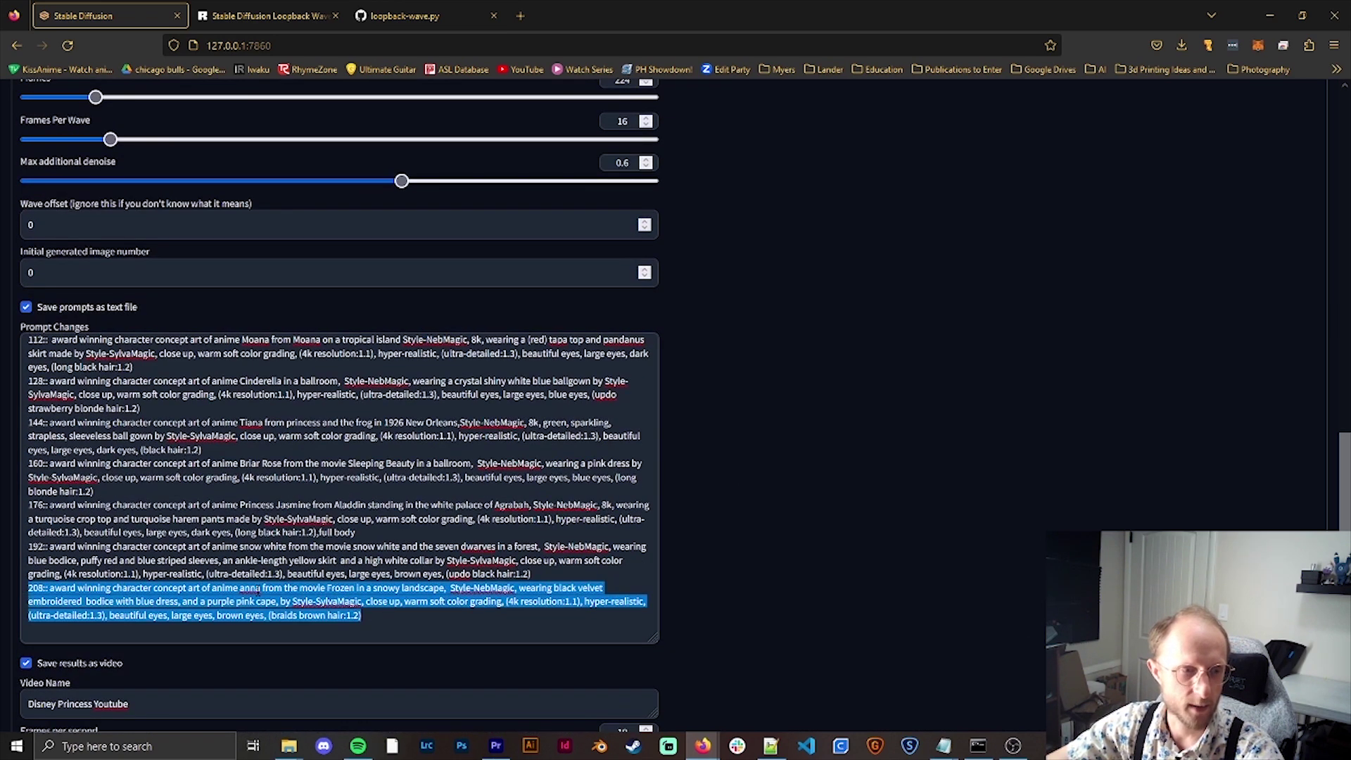
left_click(257, 588)
scroll(258, 589, "up", 8)
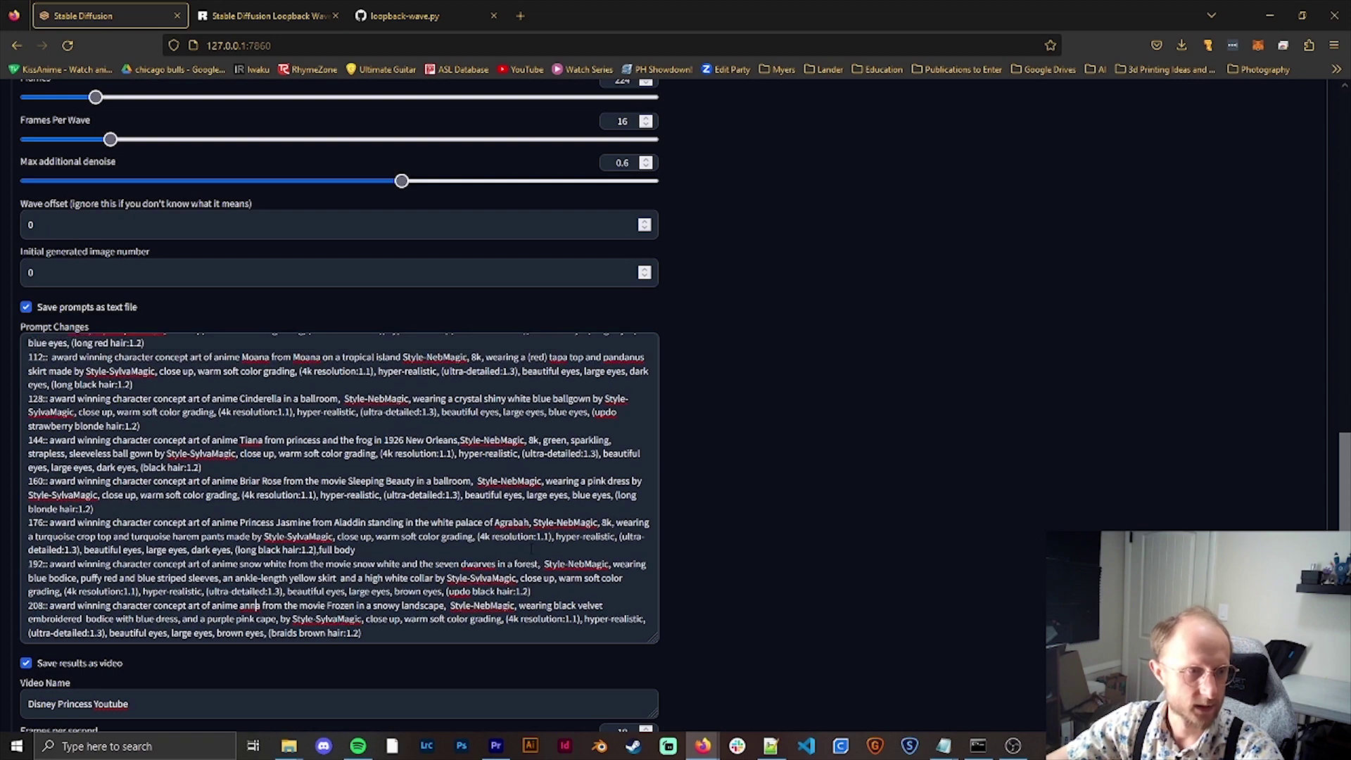
scroll(760, 566, "up", 1)
scroll(759, 565, "up", 2)
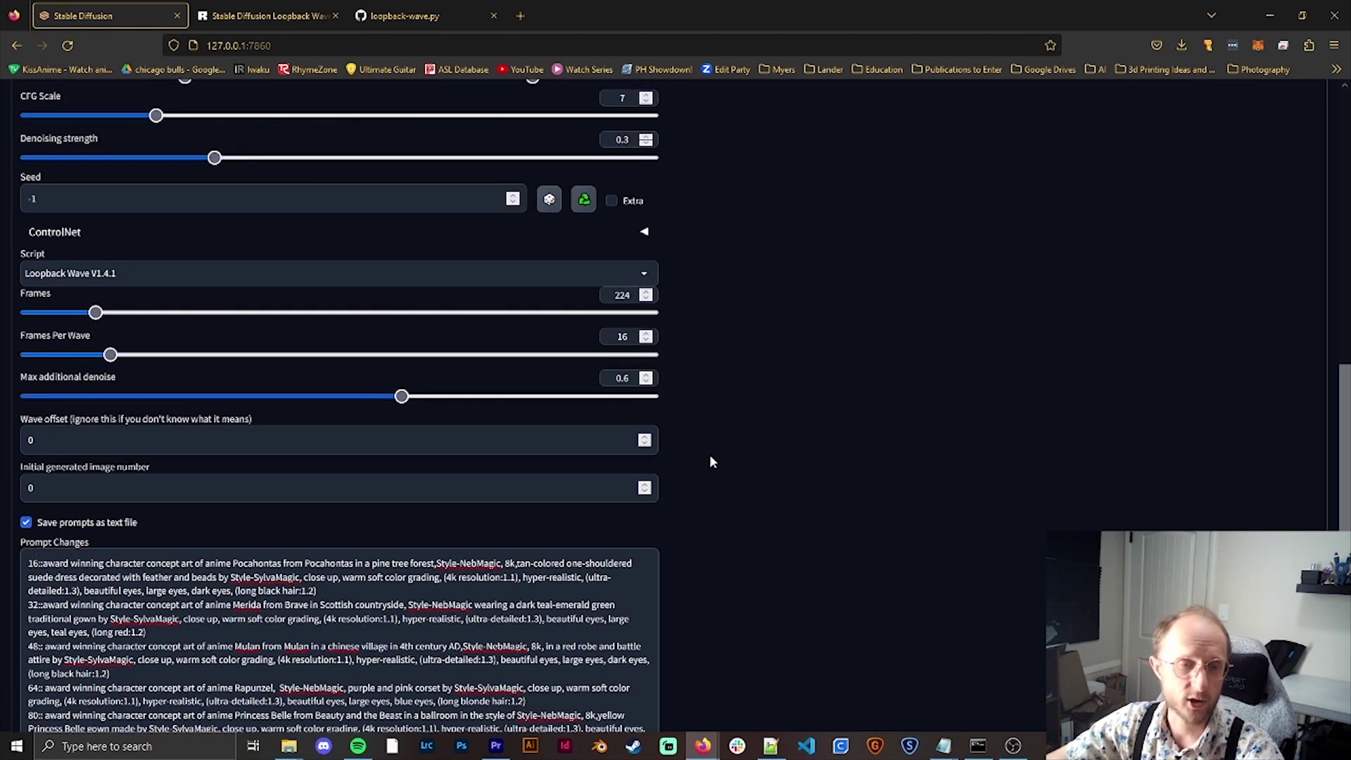
scroll(706, 455, "up", 1)
scroll(705, 454, "down", 1)
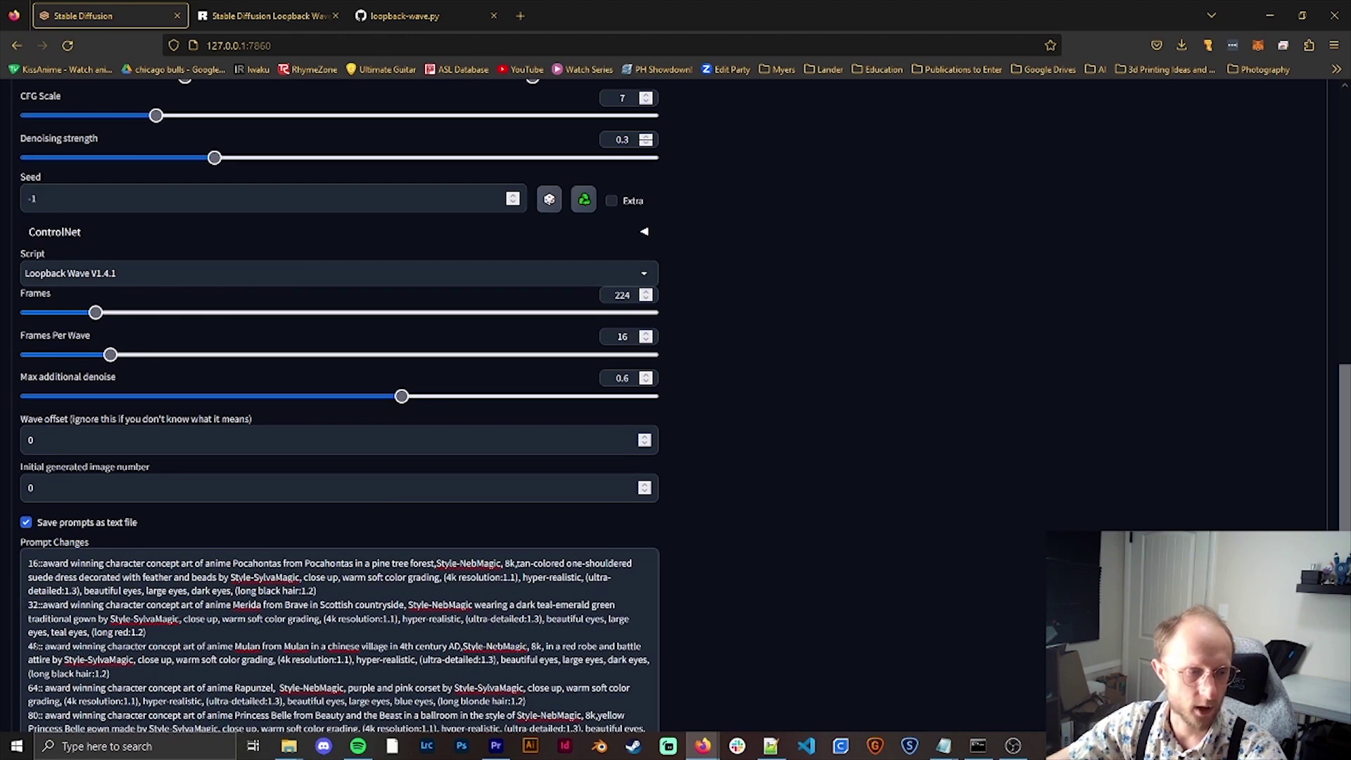
scroll(339, 643, "down", 2)
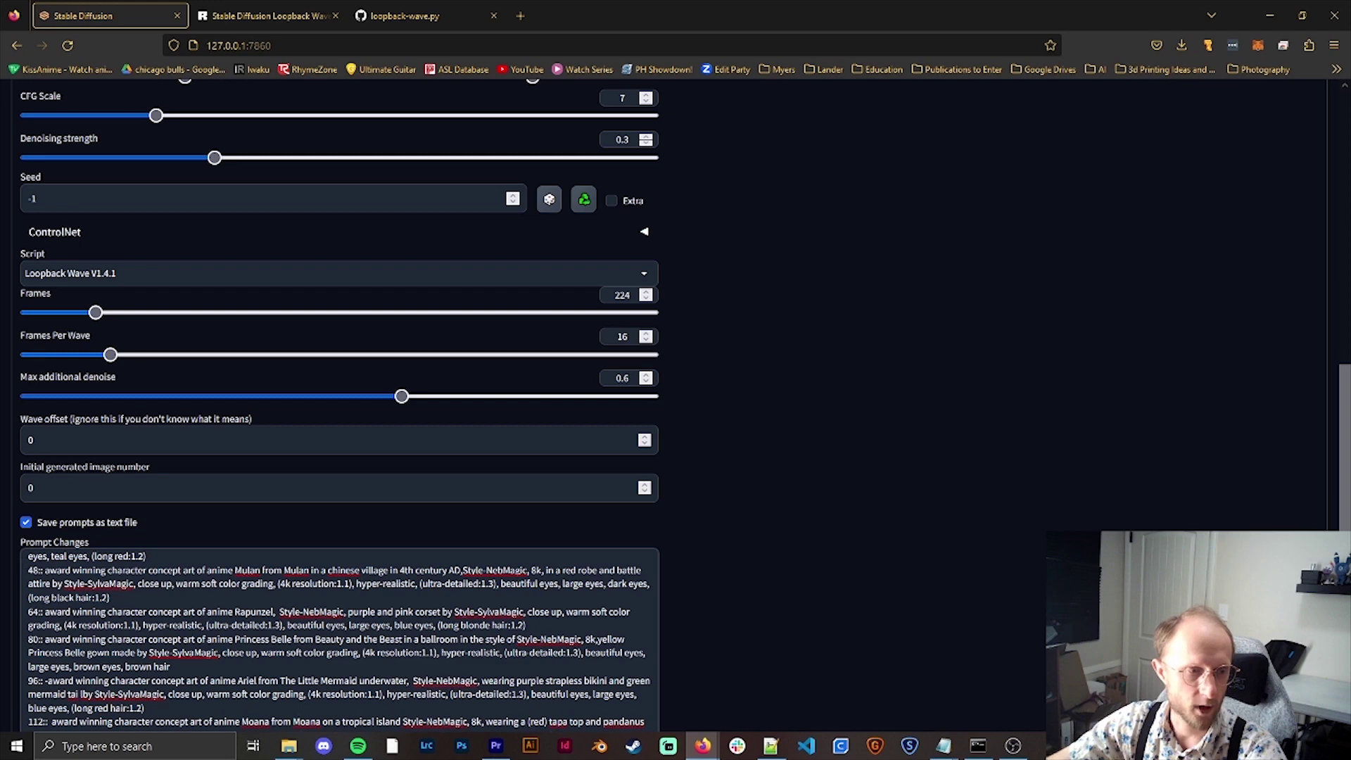
scroll(836, 577, "up", 2)
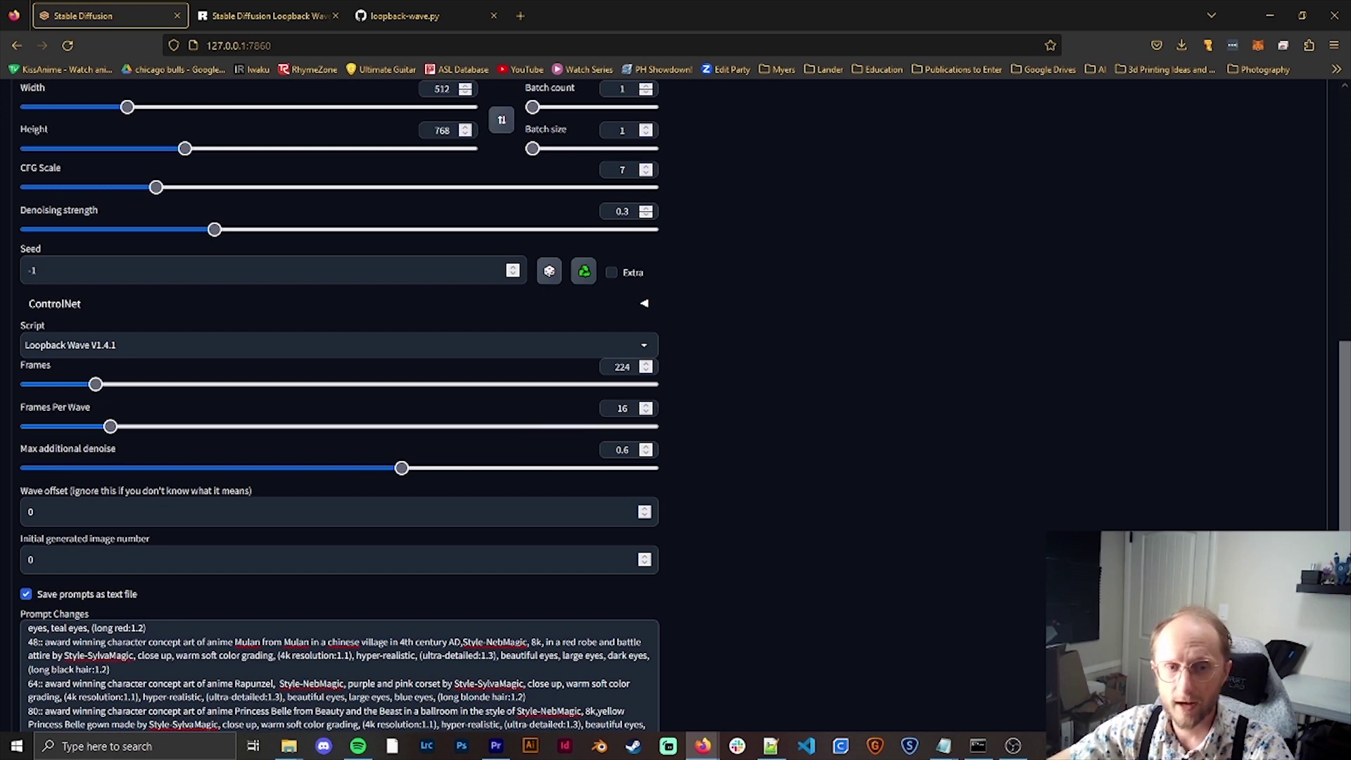
scroll(757, 455, "down", 2)
scroll(338, 633, "up", 2)
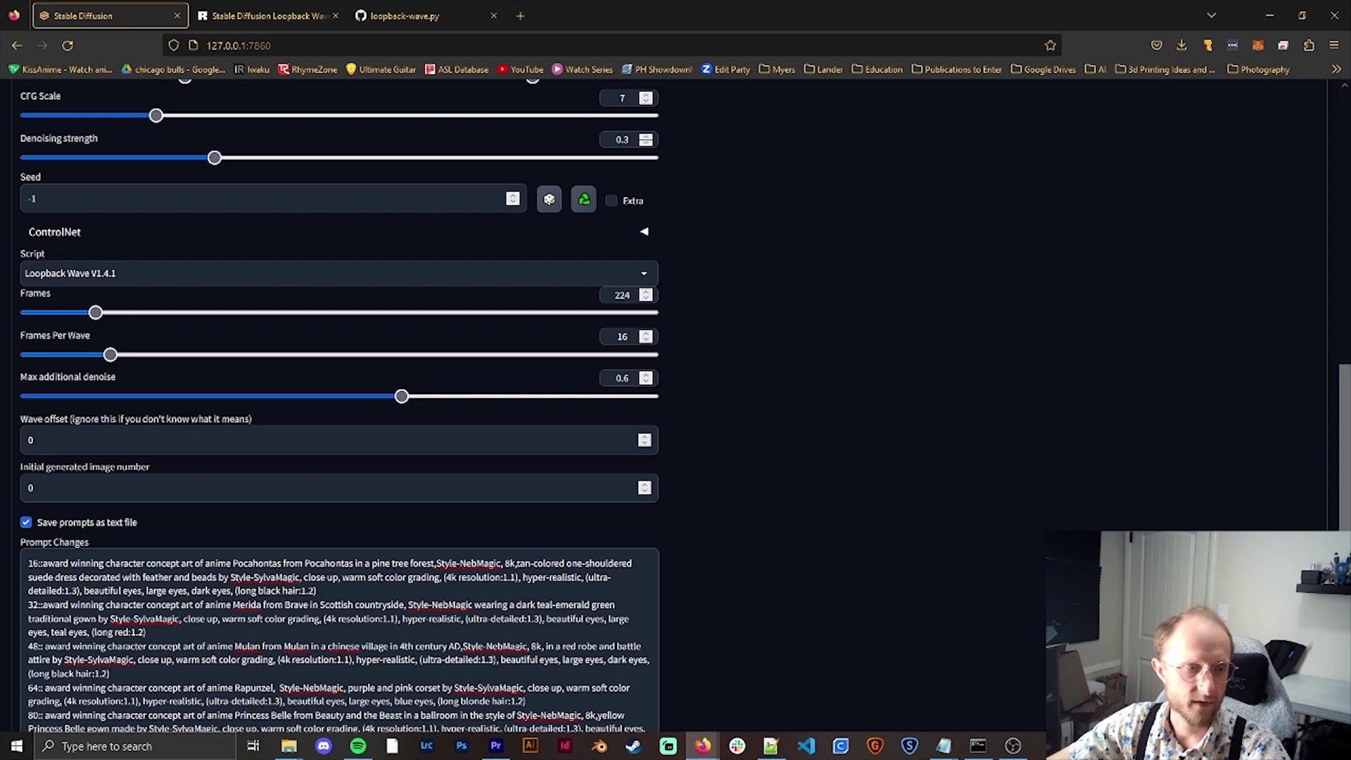
In Prompt Changes, change the Mulan entry's start frame to 32 and the Merida entry's start frame to 25
key("BackSpace")
key("BackSpace")
type("32")
key("BackSpace")
key("BackSpace")
type("25")
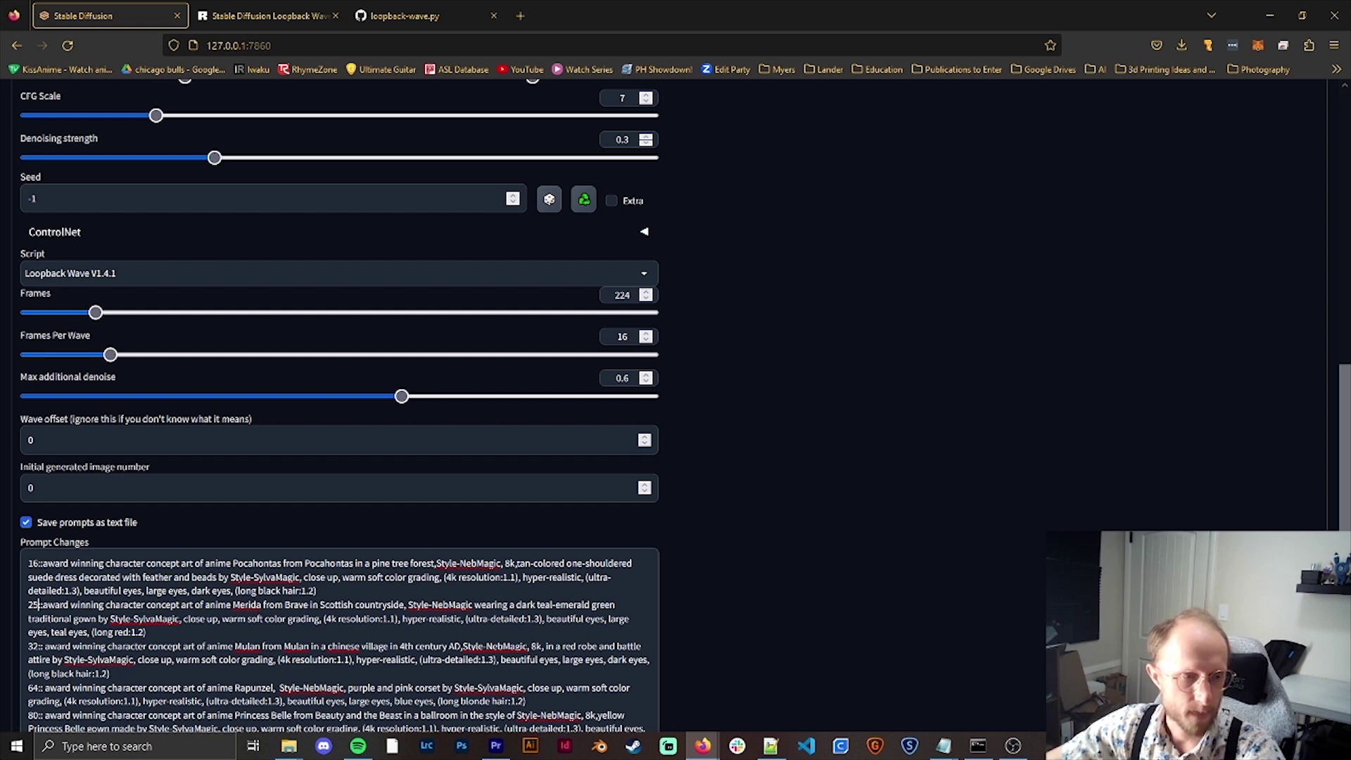
Restore the start frames in Prompt Changes to 32 for the Merida entry and 48 for the Mulan entry
key("BackSpace")
key("BackSpace")
type("32")
left_click(39, 646)
key("BackSpace")
key("BackSpace")
type("48")
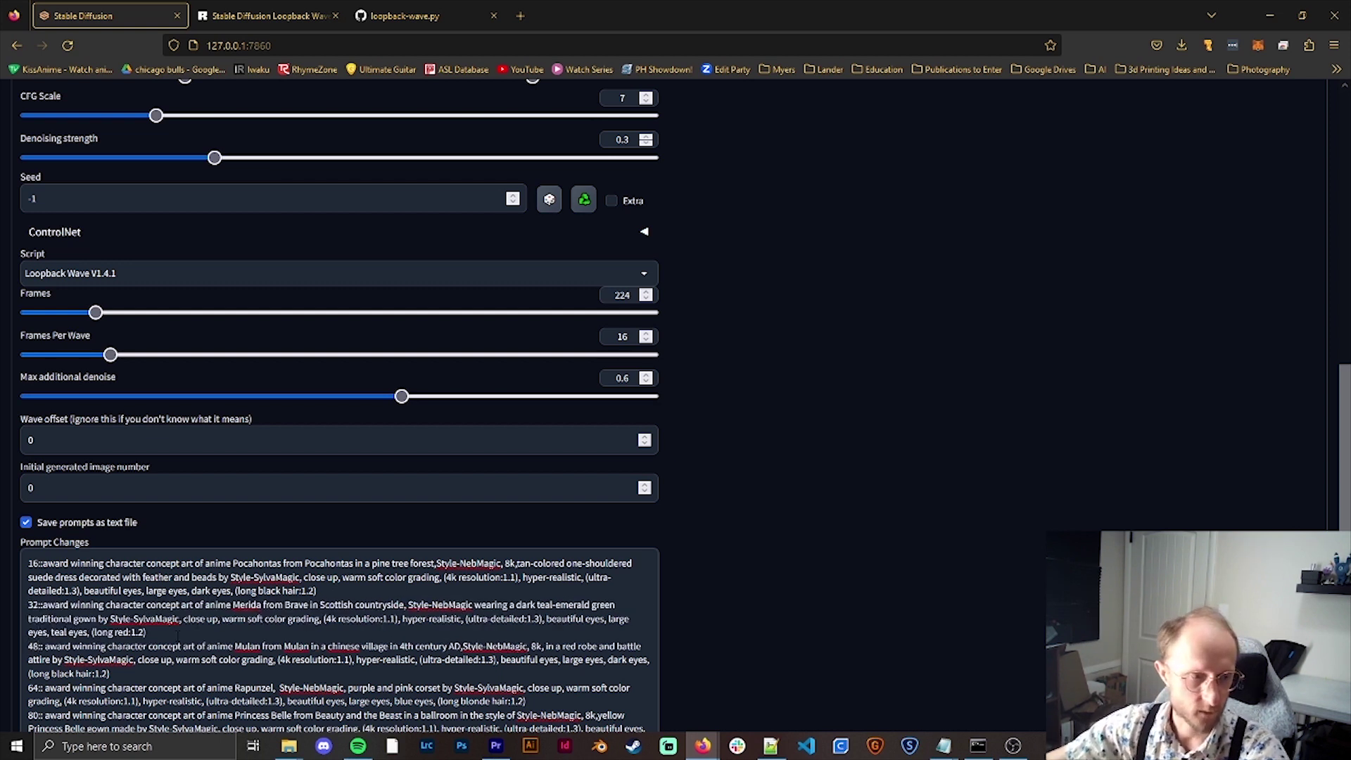
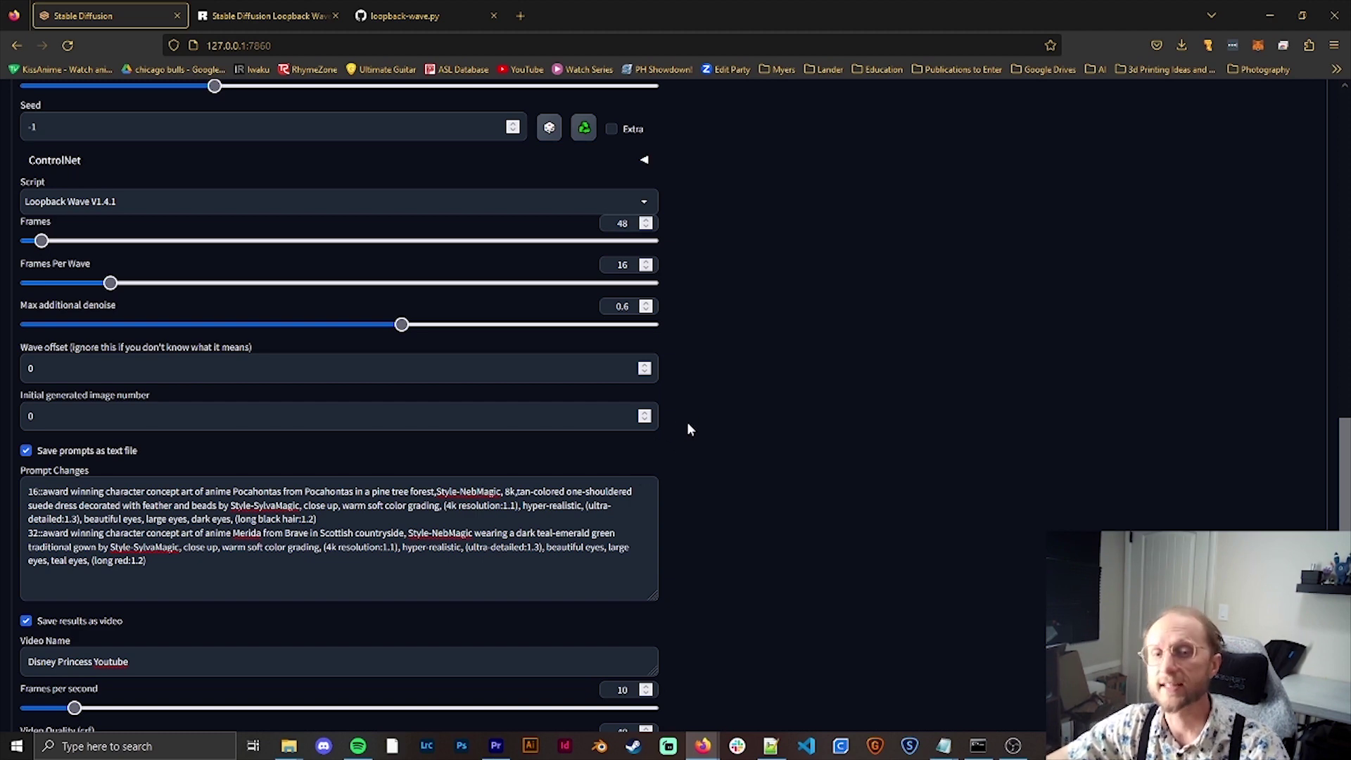
Remove the Elsa source image from img2img and load a Merida image from File Explorer in its place
scroll(677, 437, "up", 5)
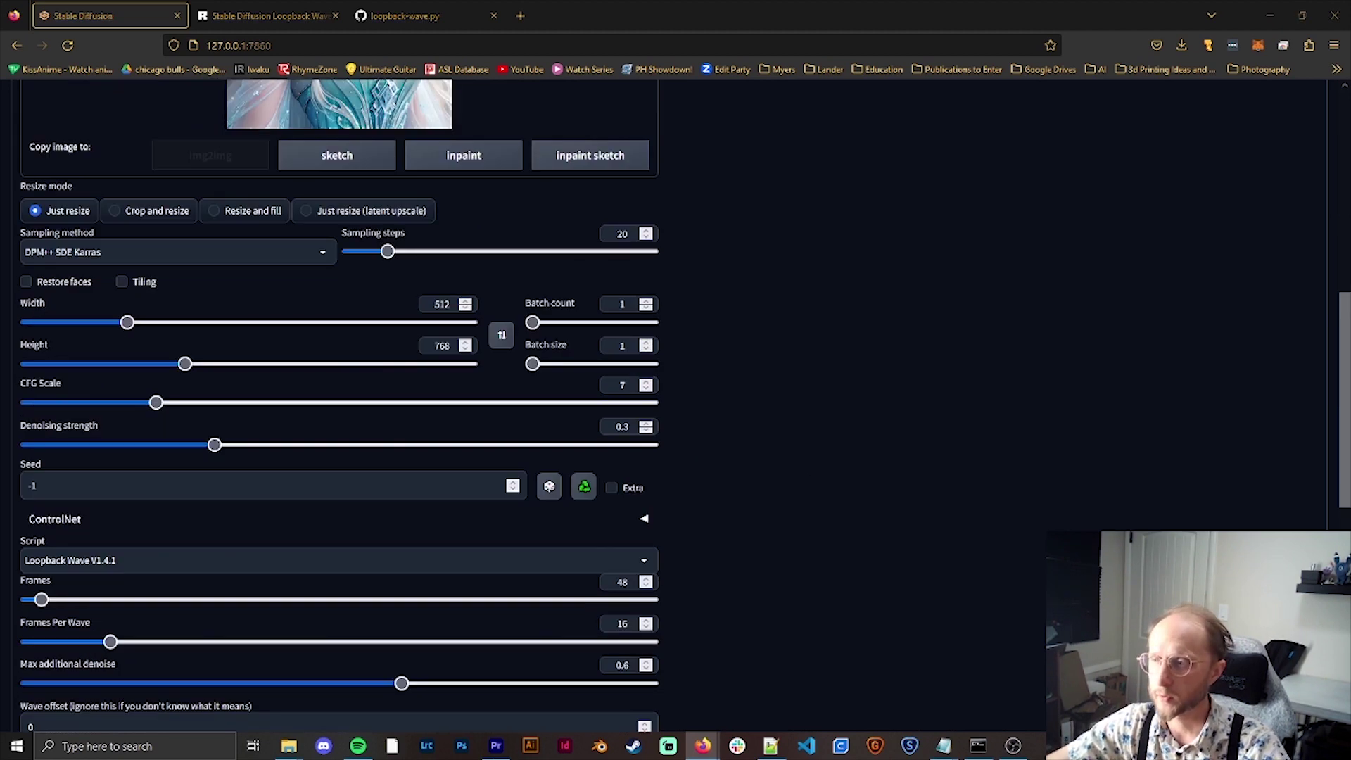
key("super+e")
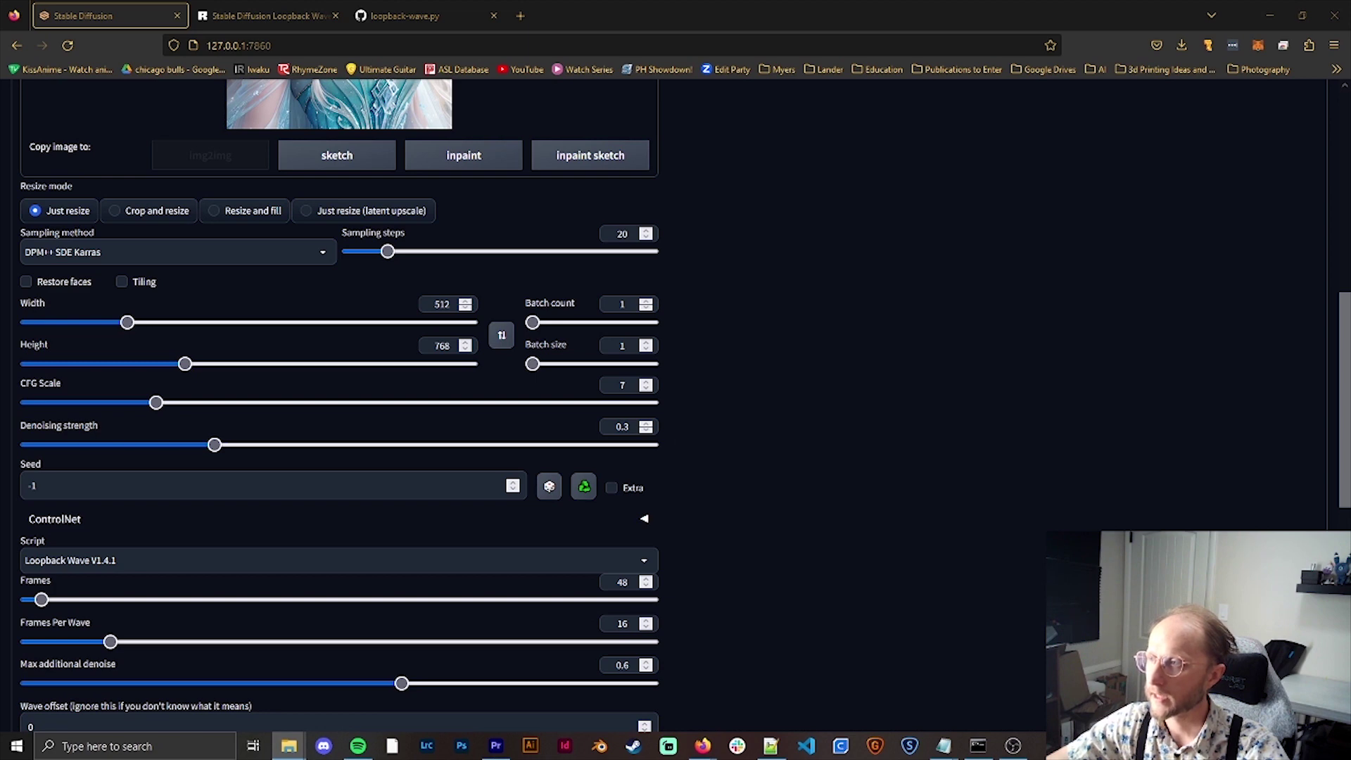
scroll(374, 438, "up", 10)
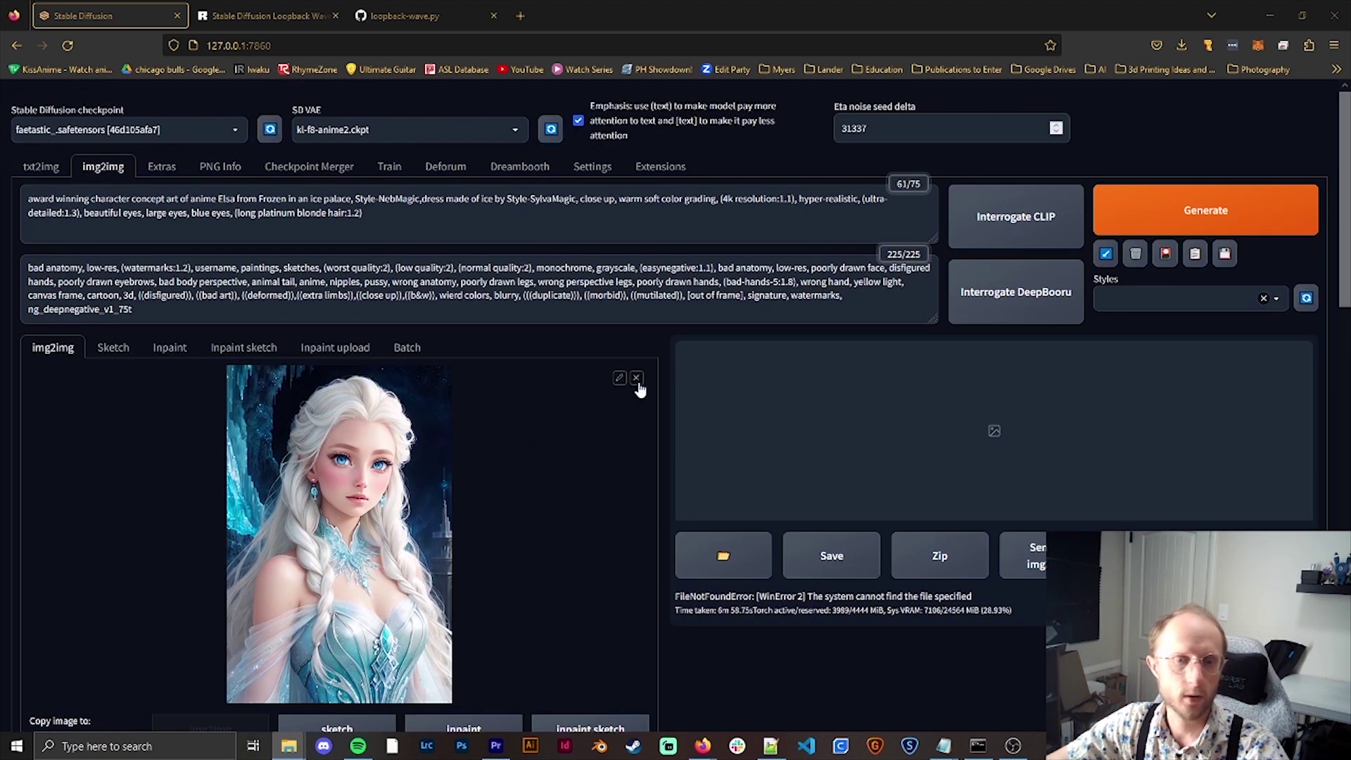
left_click(636, 378)
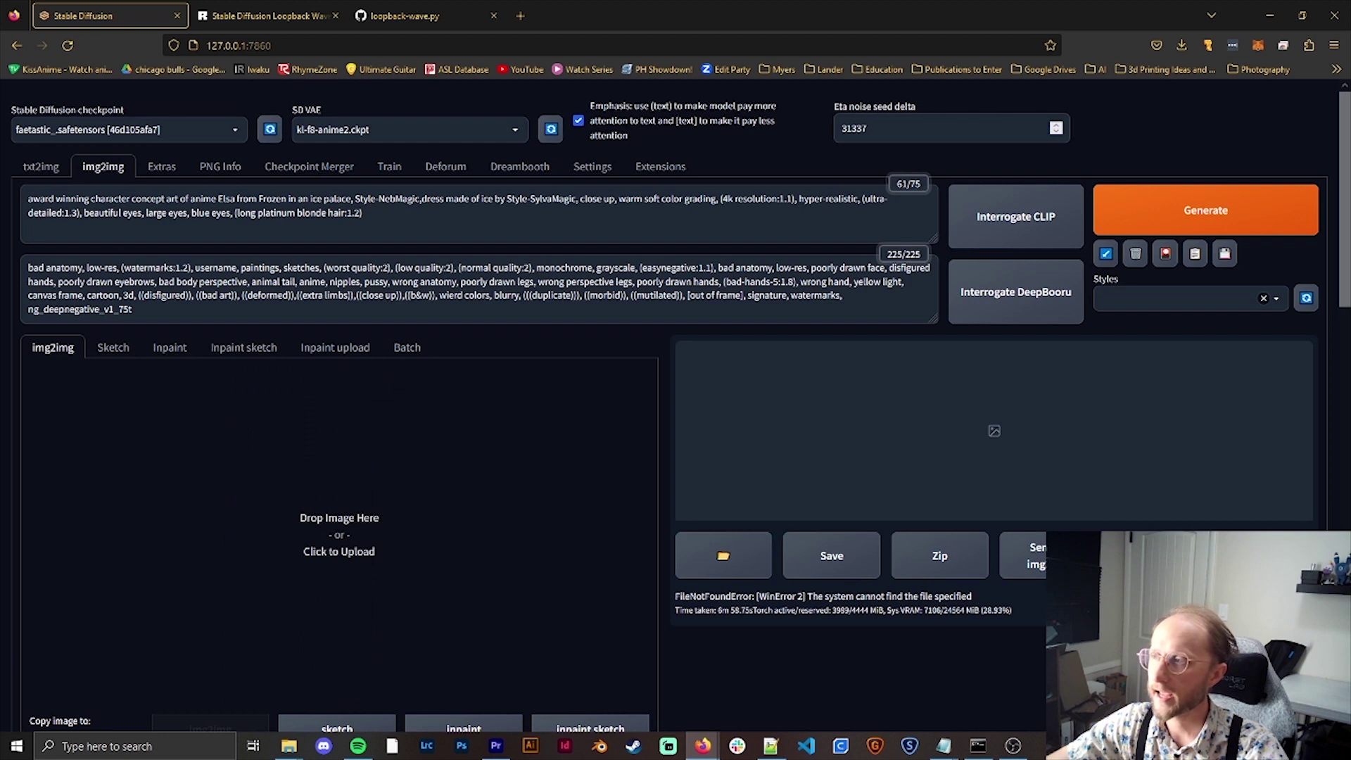
left_click(289, 746)
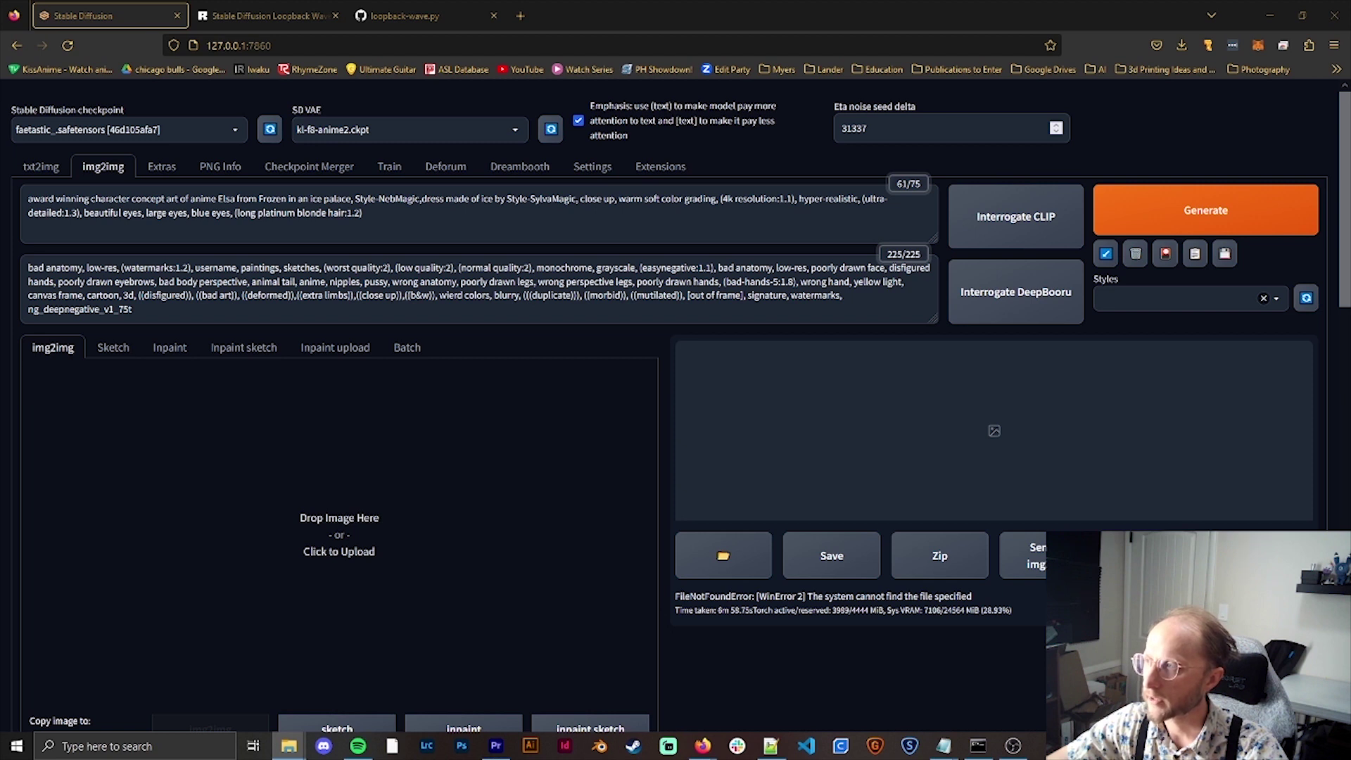
left_click_drag(1350, 423, 422, 407)
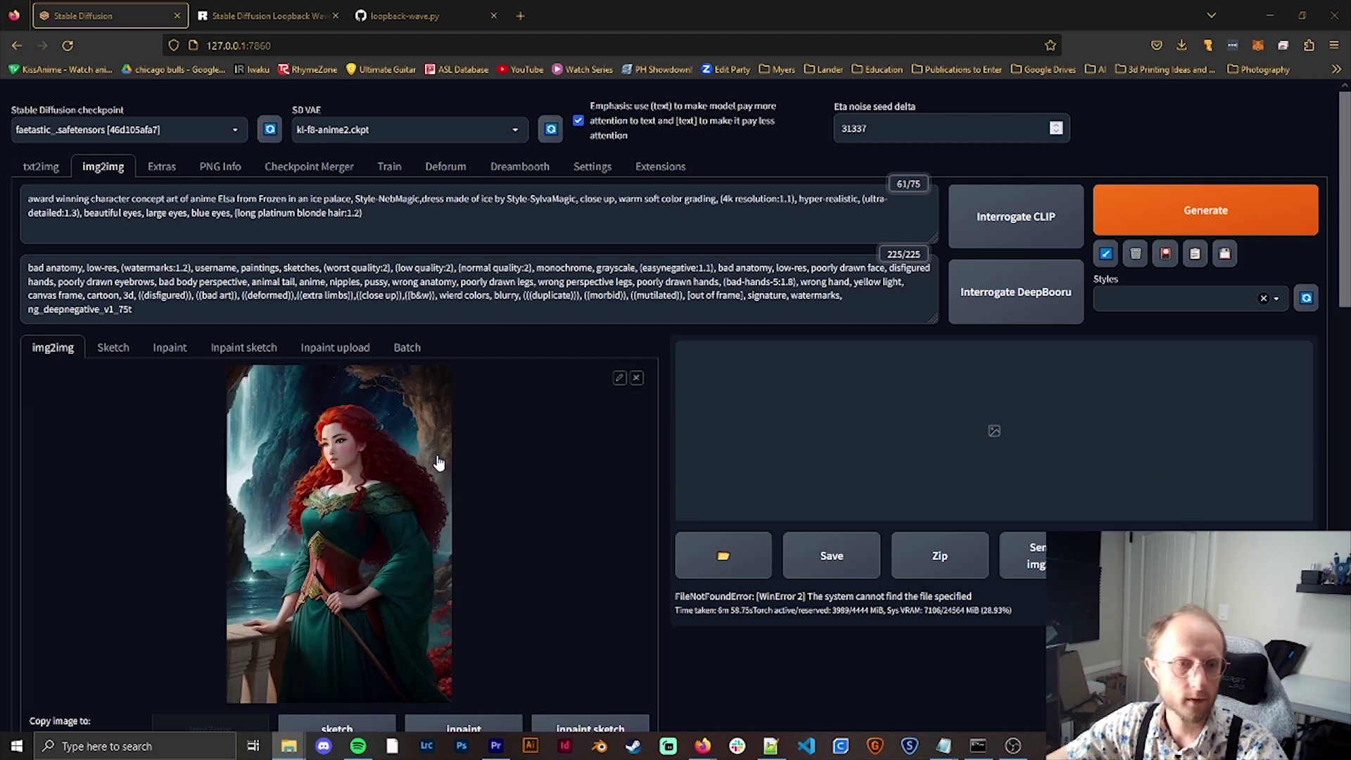
Swap the img2img source for the other Merida image, with the red-haired figure in green beside the waterfall
left_click(636, 379)
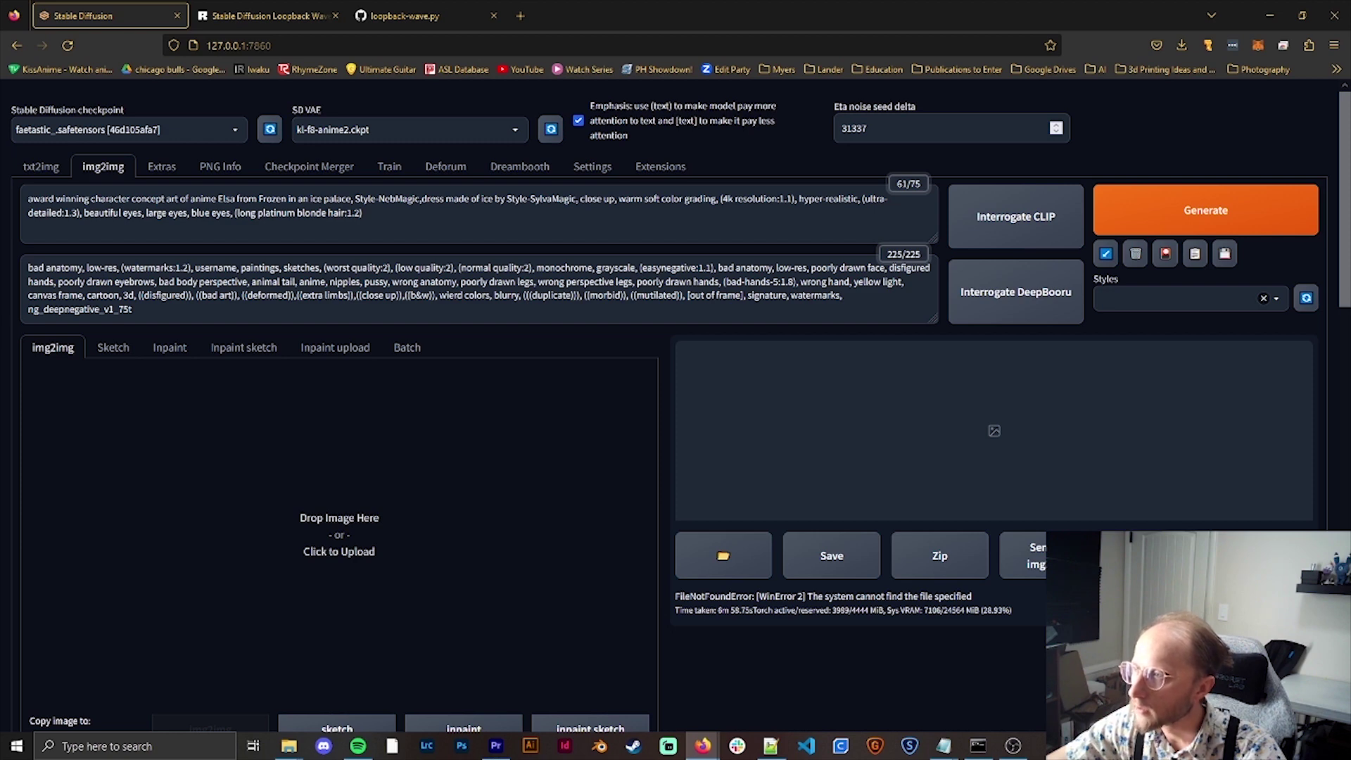
left_click_drag(1350, 541, 330, 493)
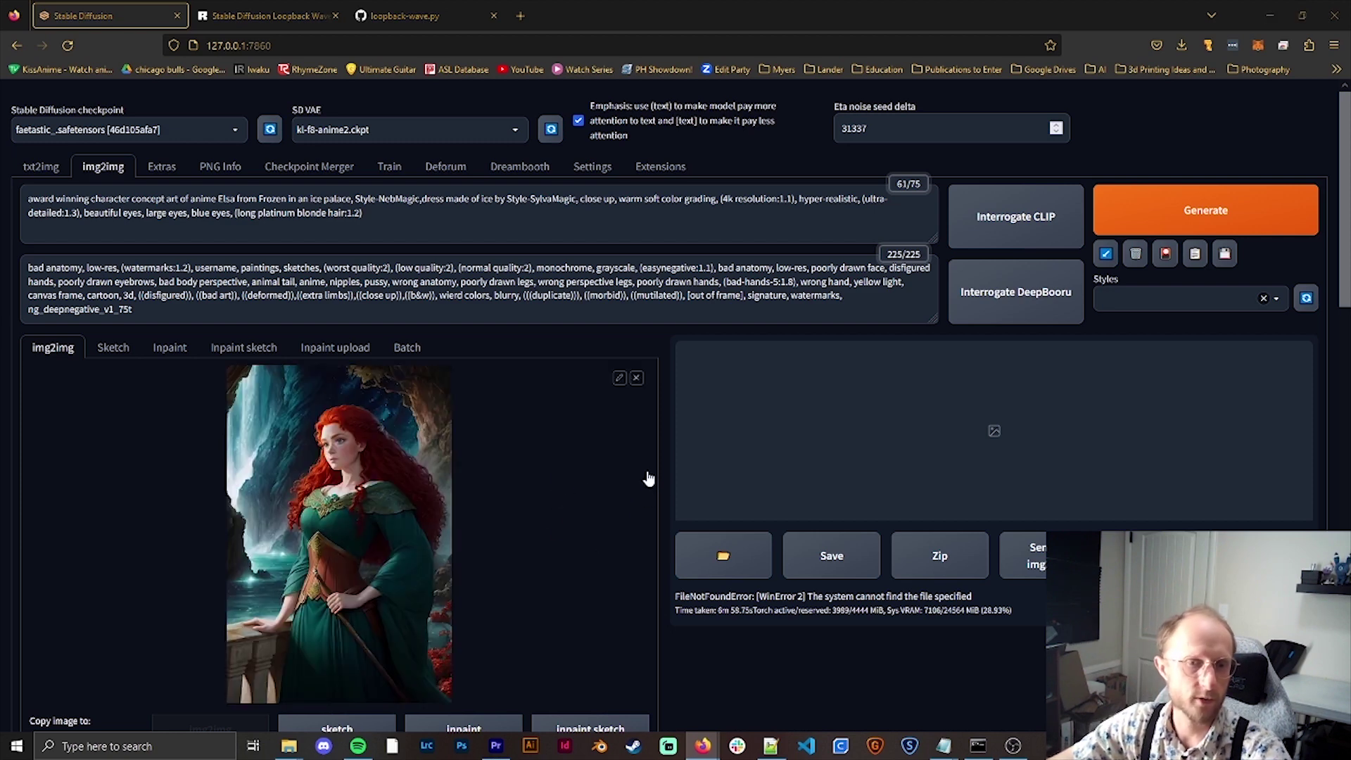
scroll(658, 456, "down", 2)
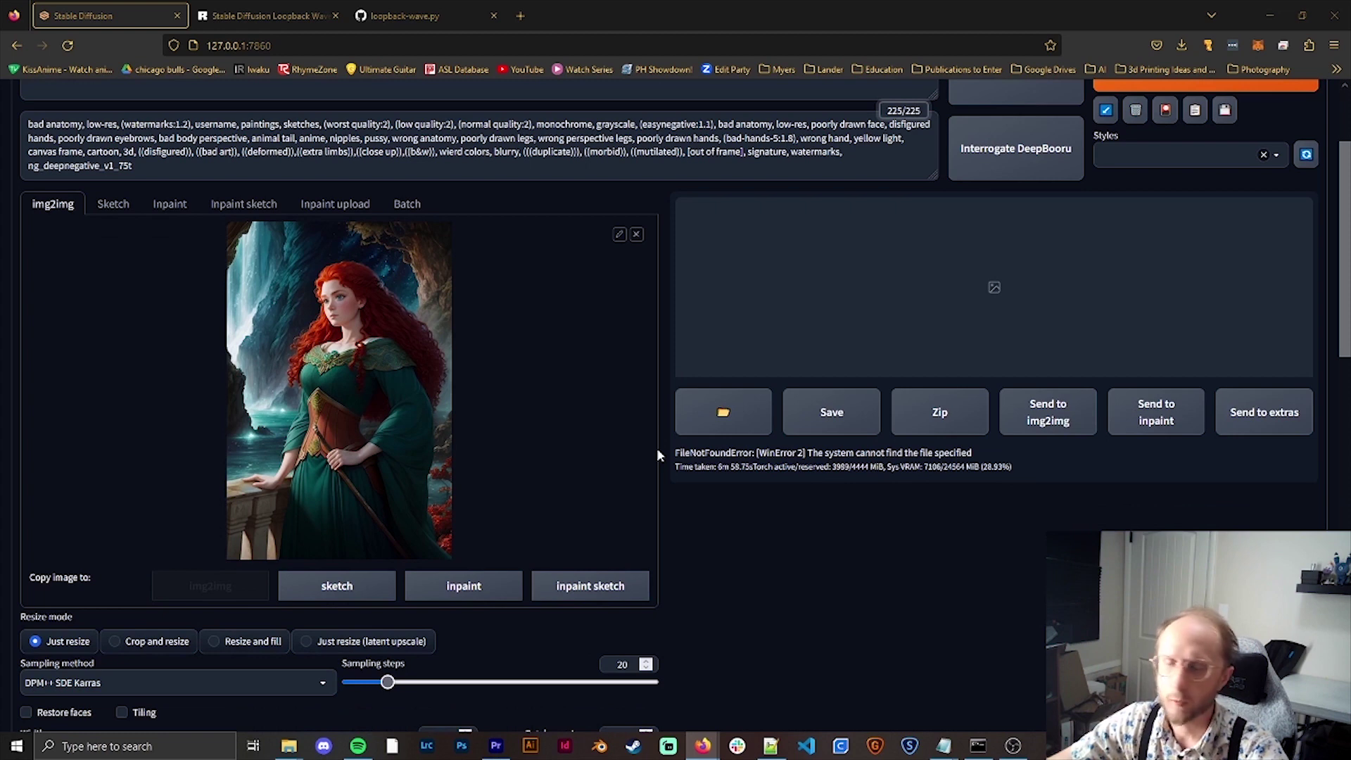
Move the Merida prompt text out of Prompt Changes into the main img2img prompt, replacing the Elsa prompt
scroll(658, 455, "down", 8)
scroll(658, 455, "down", 4)
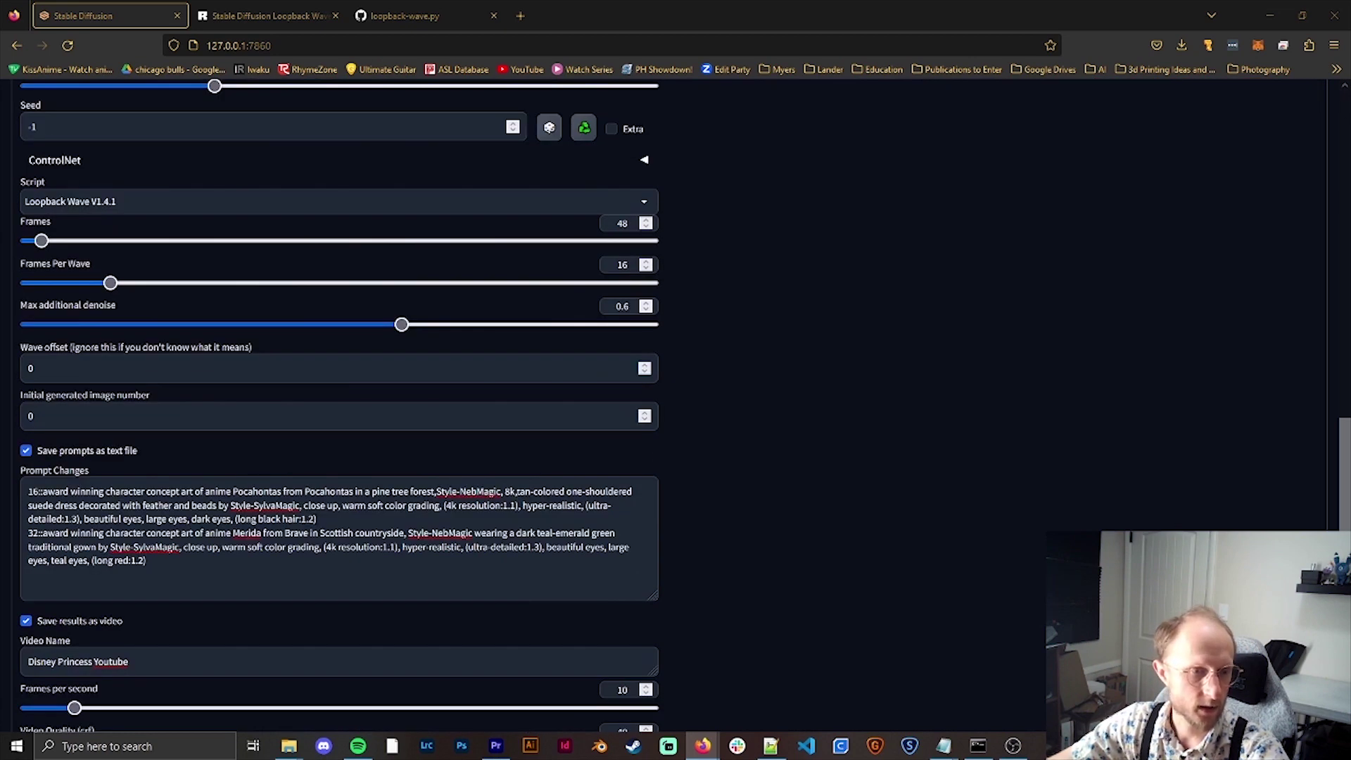
left_click_drag(42, 533, 159, 563)
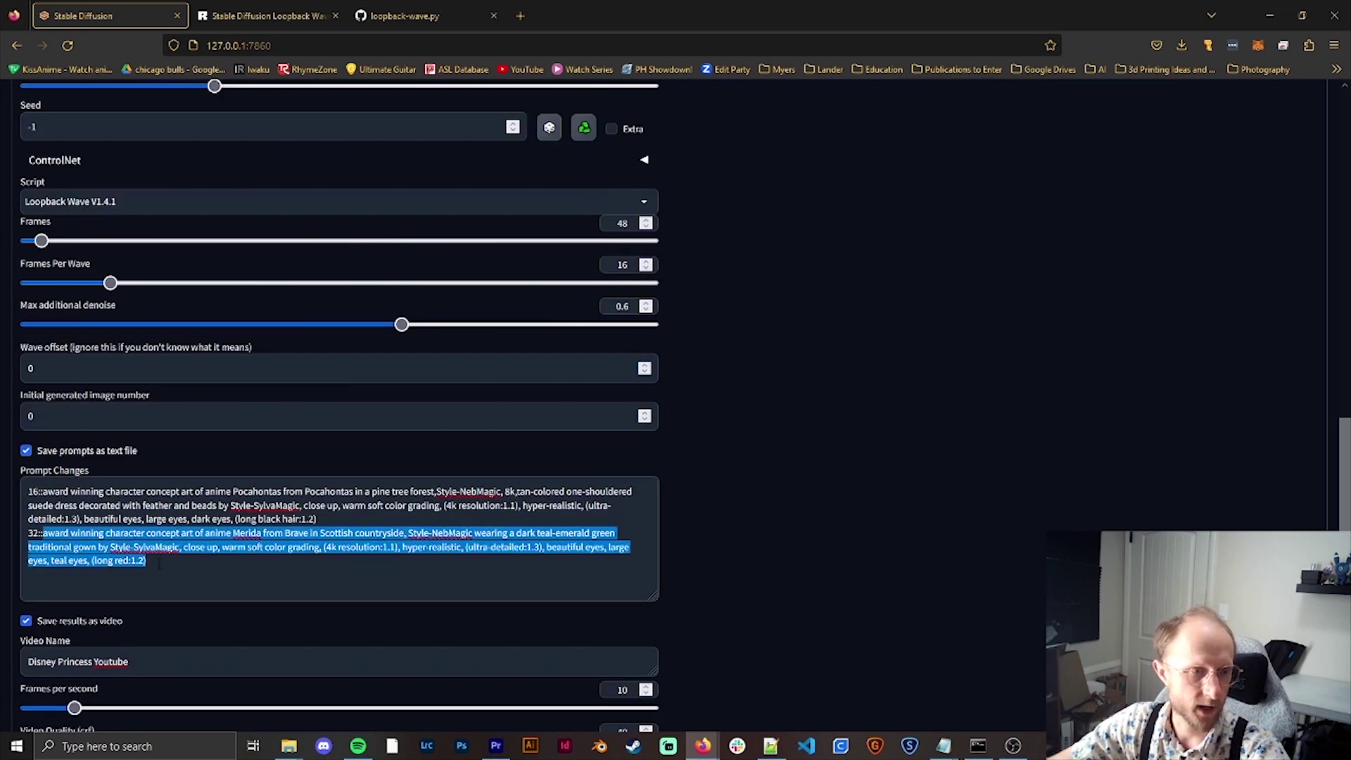
left_click(734, 443)
scroll(670, 499, "up", 14)
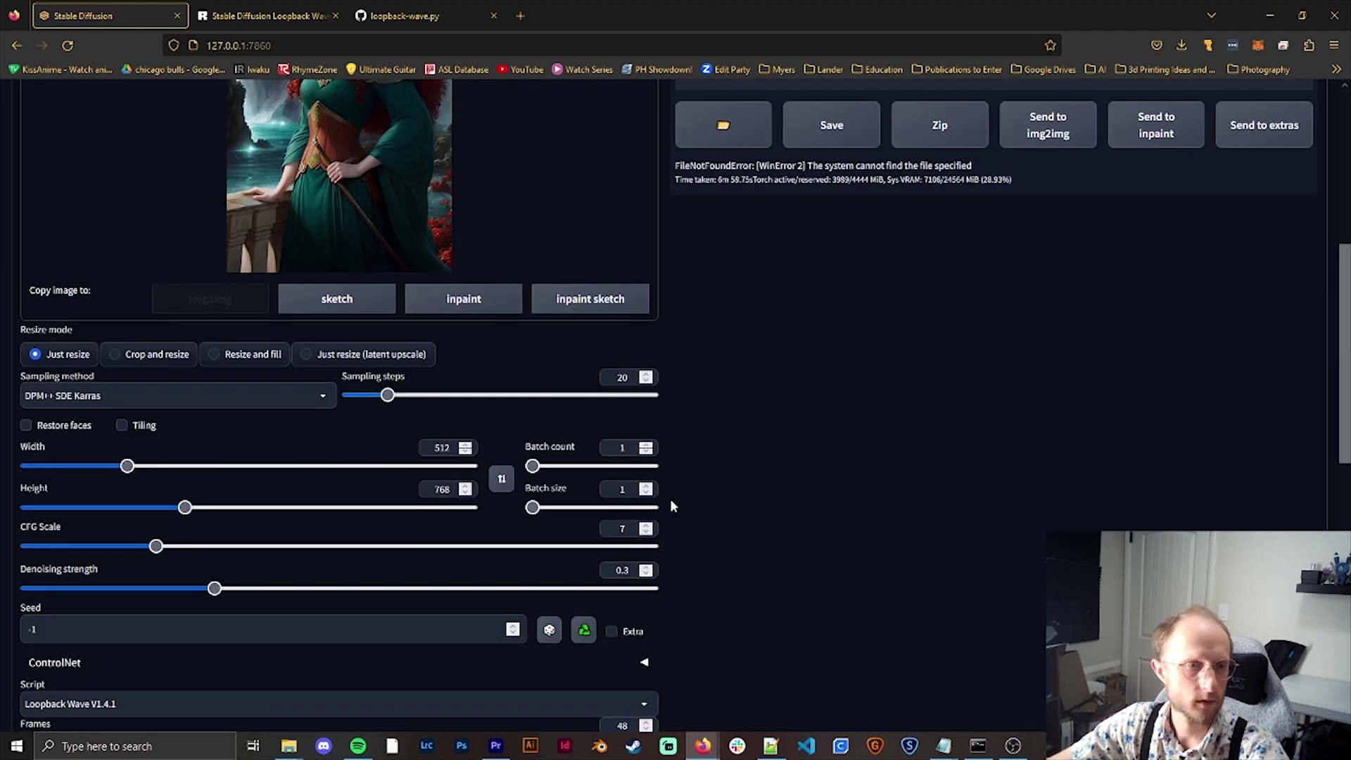
left_click_drag(264, 213, 0, 202)
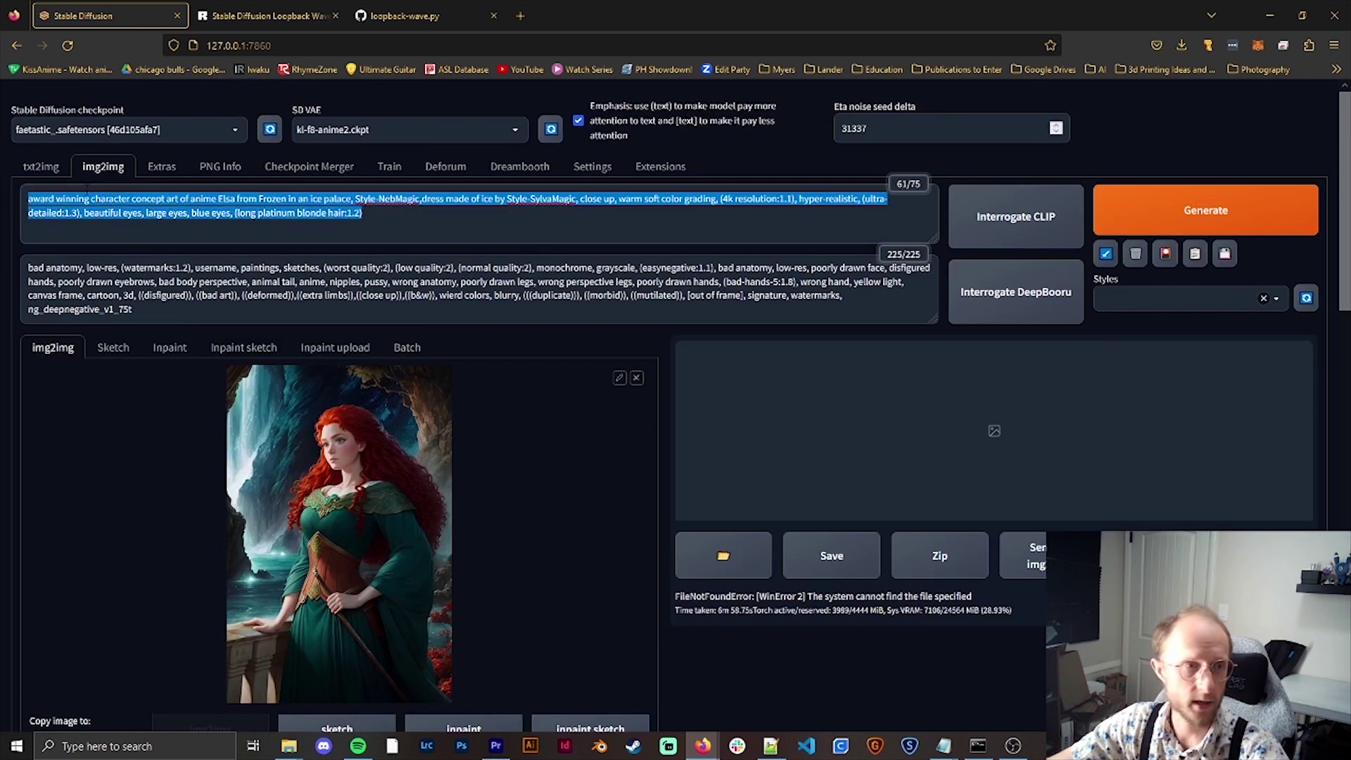
left_click(658, 481)
scroll(659, 481, "down", 9)
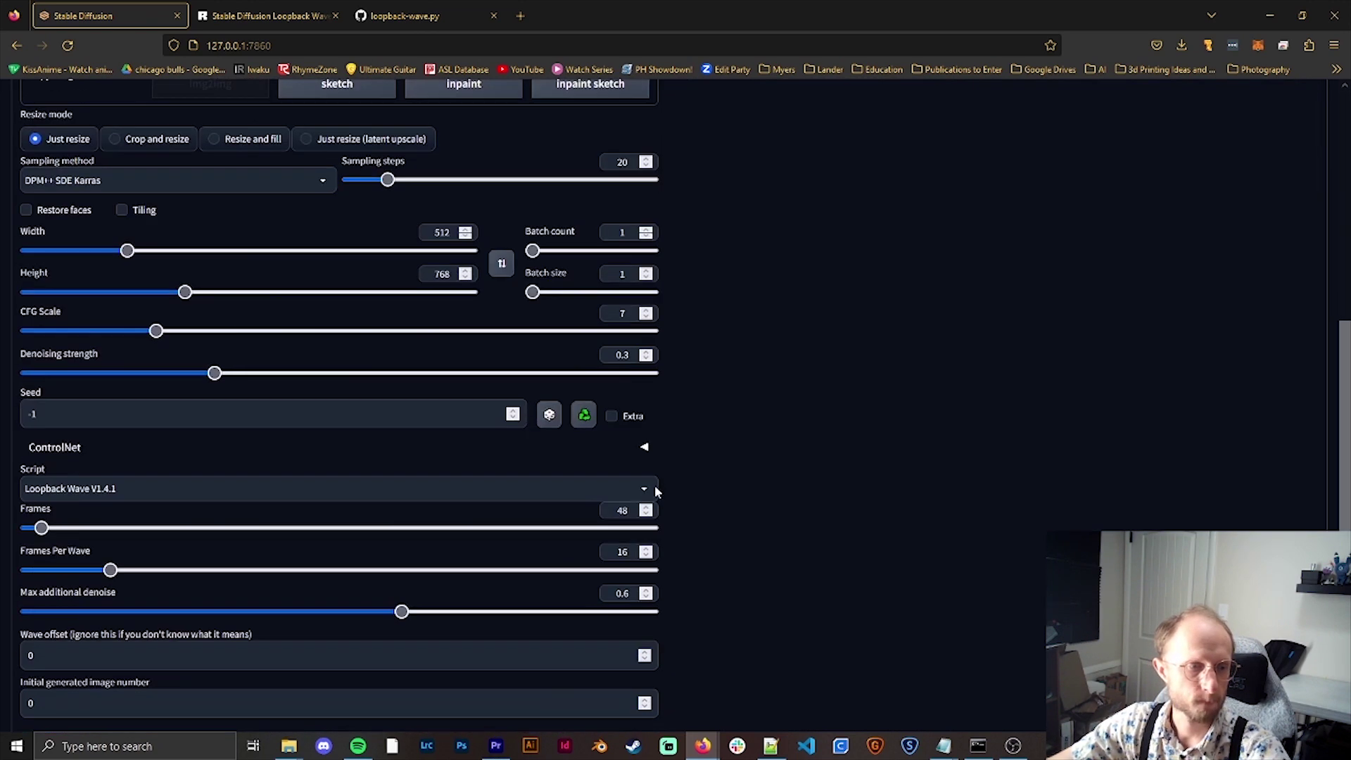
Replace everything left in Prompt Changes with the Mulan, Rapunzel and Princess Belle entries copied from the text editor
scroll(655, 490, "down", 2)
left_click_drag(49, 677, 8, 609)
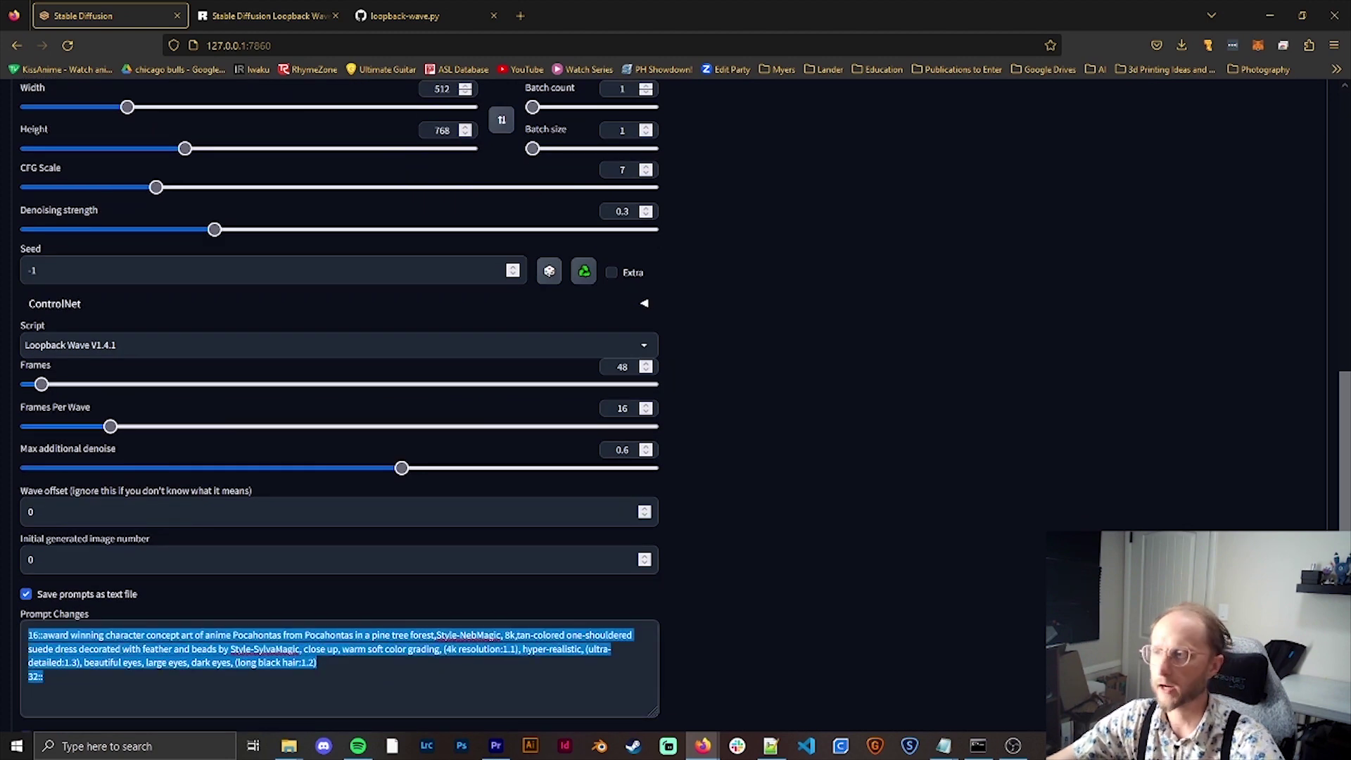
key("alt+Tab")
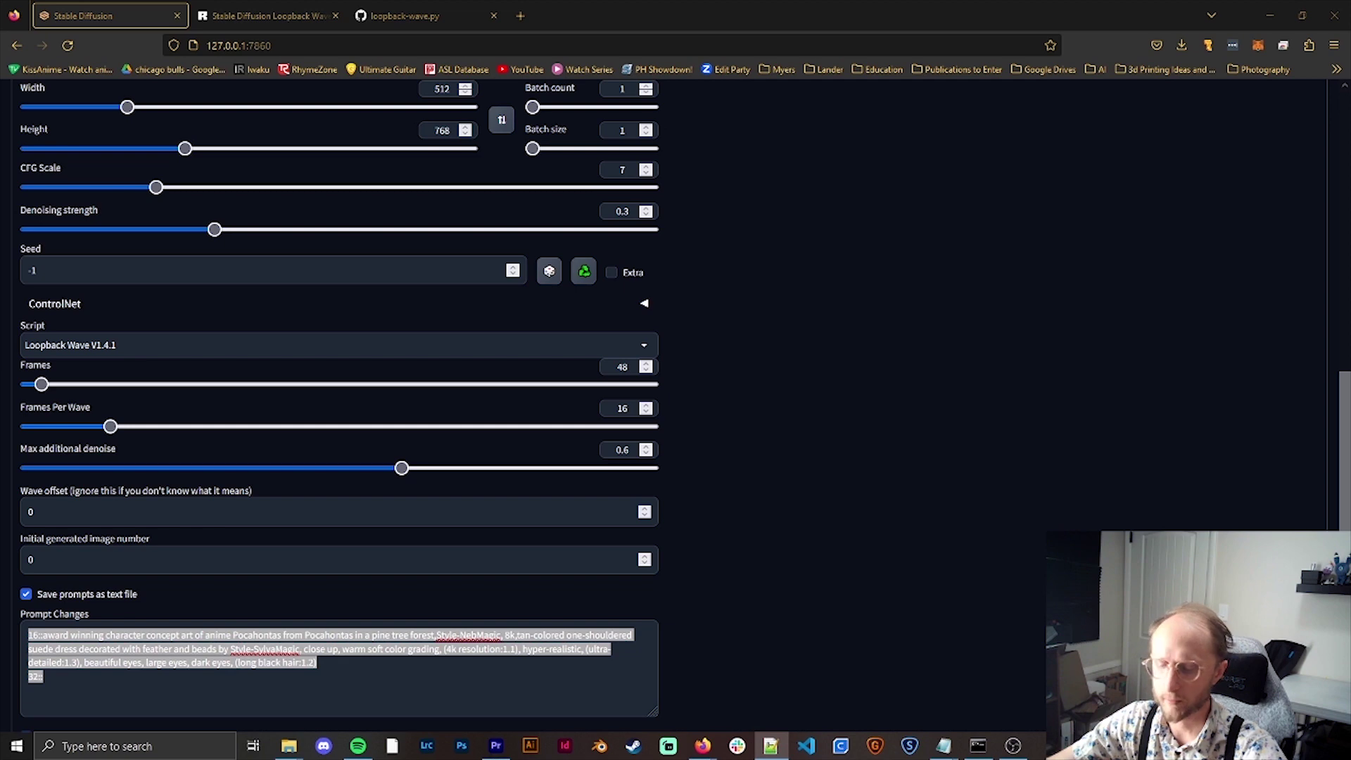
left_click(338, 697)
key("ctrl+a")
key("ctrl+v")
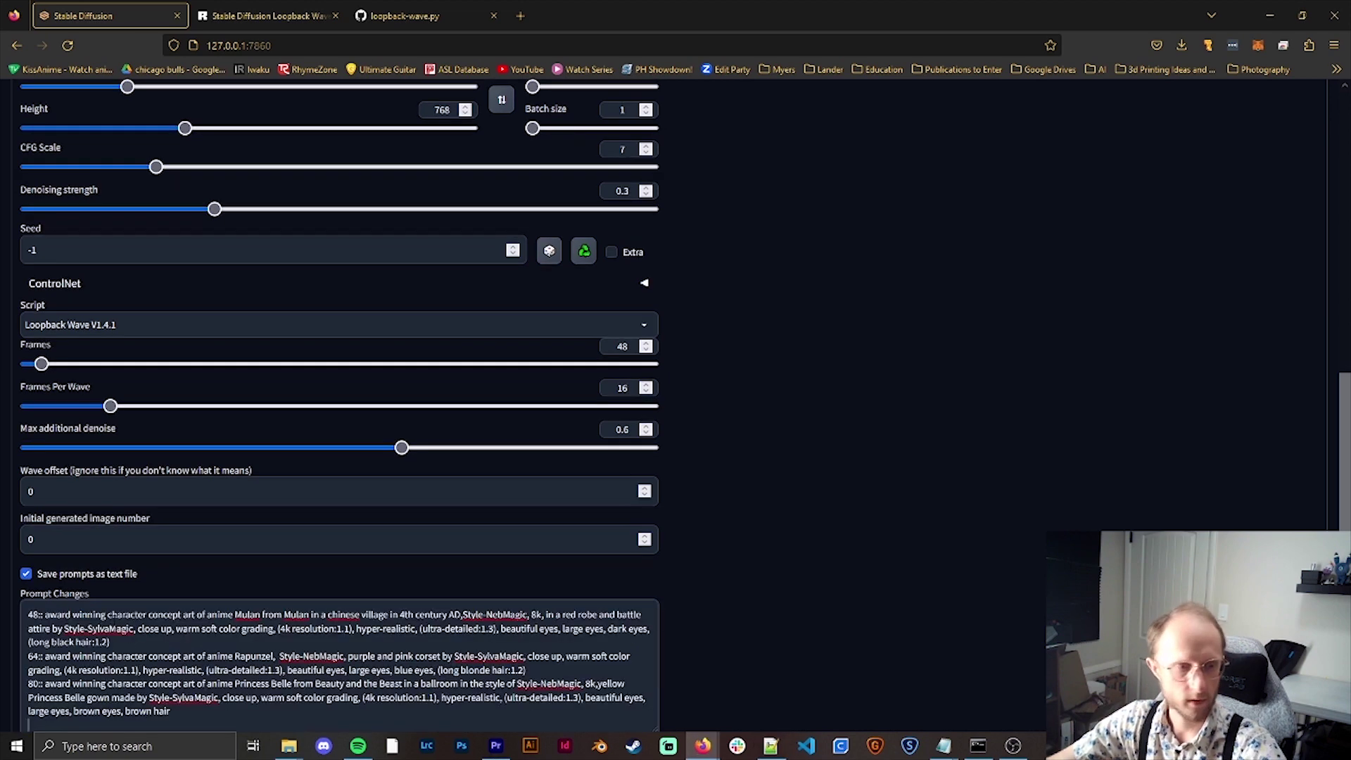
In Prompt Changes, set the start frames to 16 for the Mulan entry and 32 for the Rapunzel entry
left_click(41, 615)
key("BackSpace")
key("BackSpace")
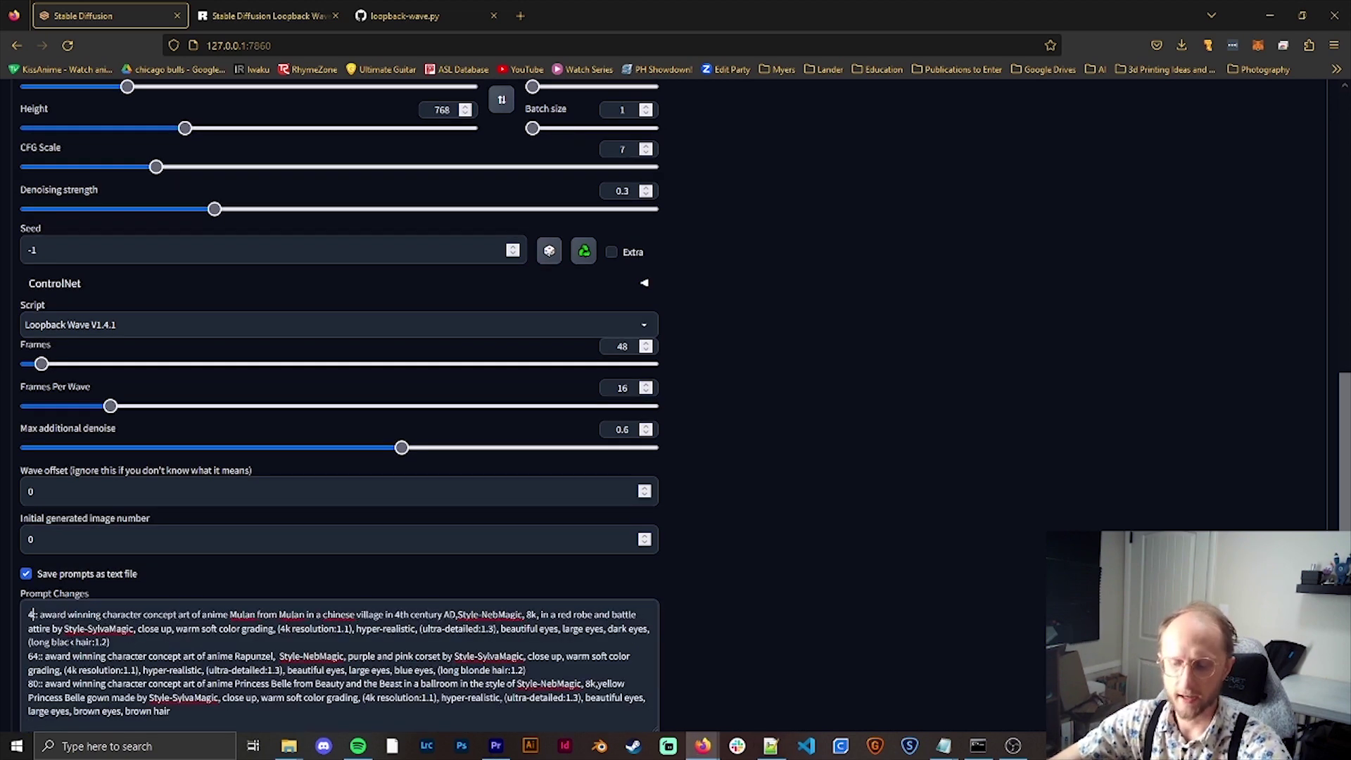
type("16")
key("Down")
key("Down")
key("Down")
key("BackSpace")
key("BackSpace")
type("32")
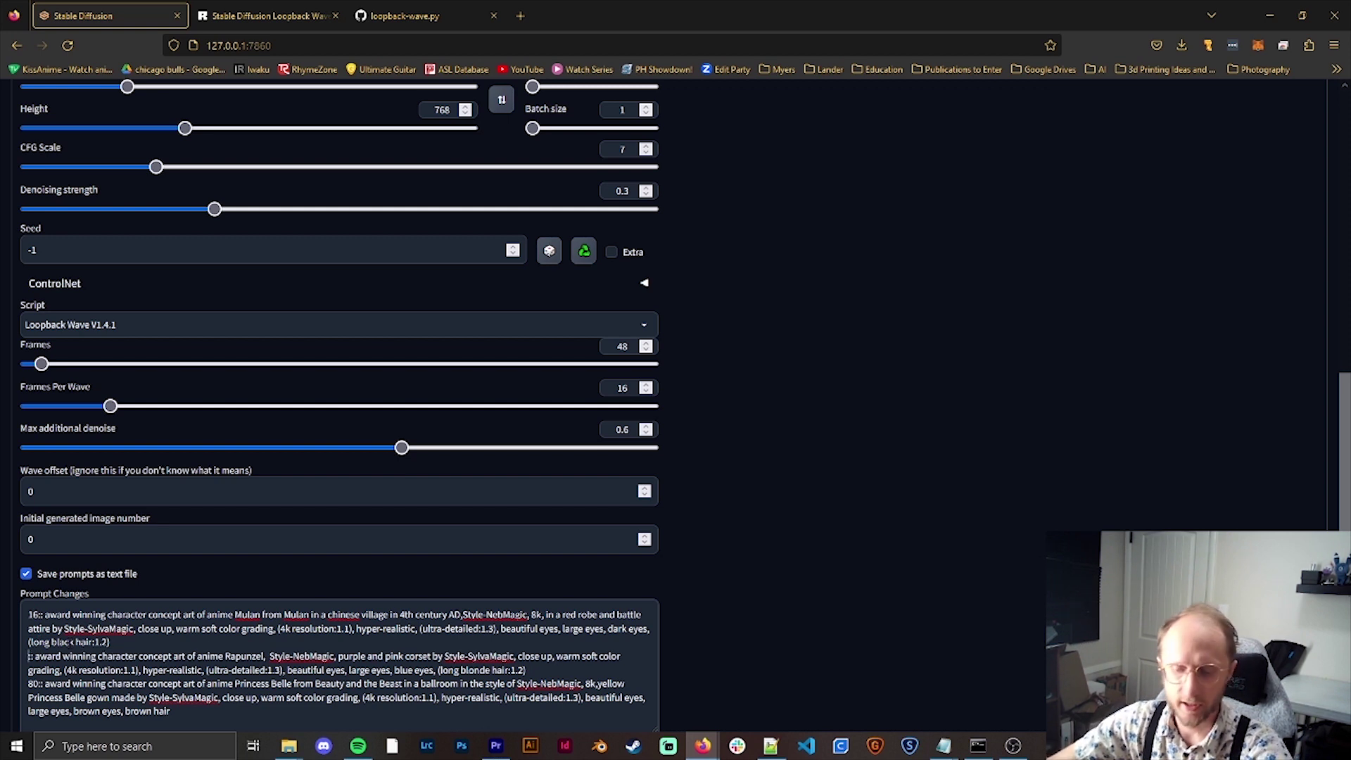
Set the Princess Belle entry's start frame in Prompt Changes to 48
key("Down")
key("Down")
key("BackSpace")
key("BackSpace")
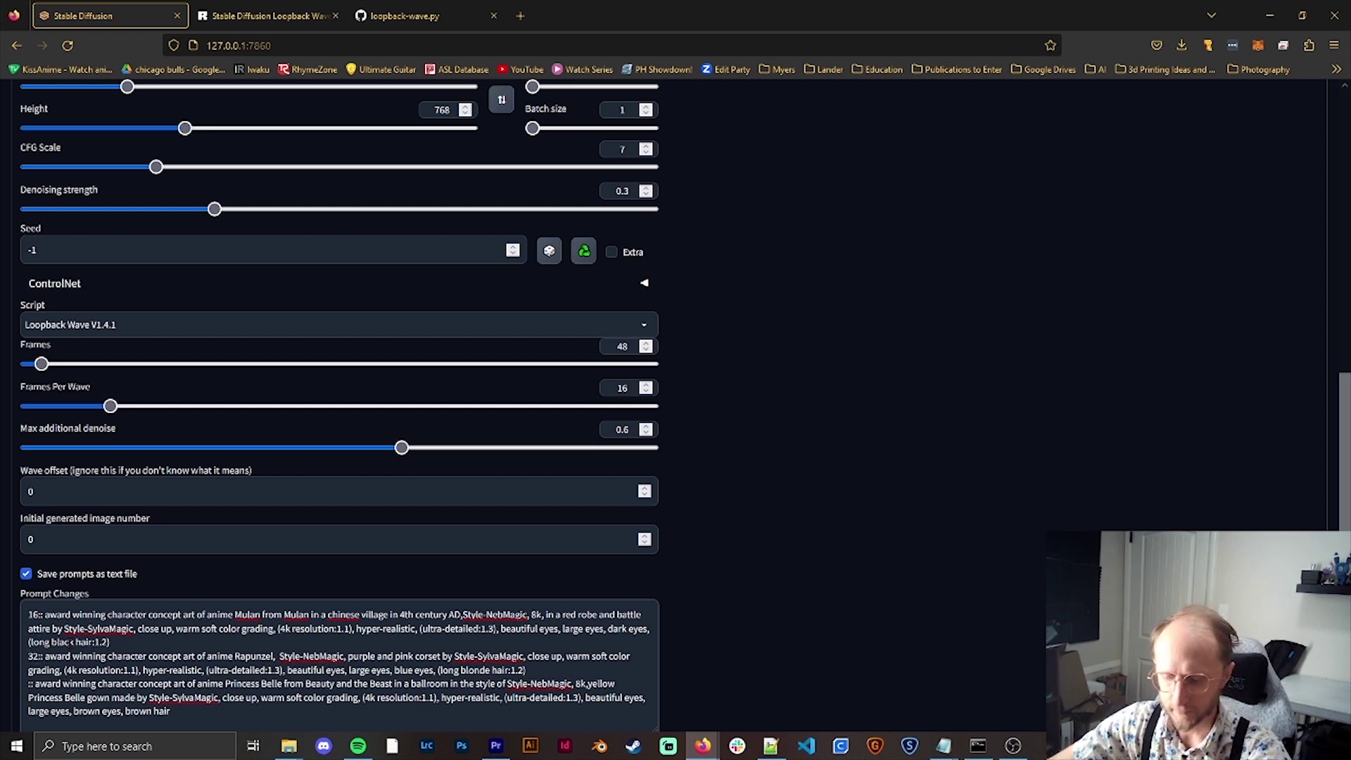
type("48")
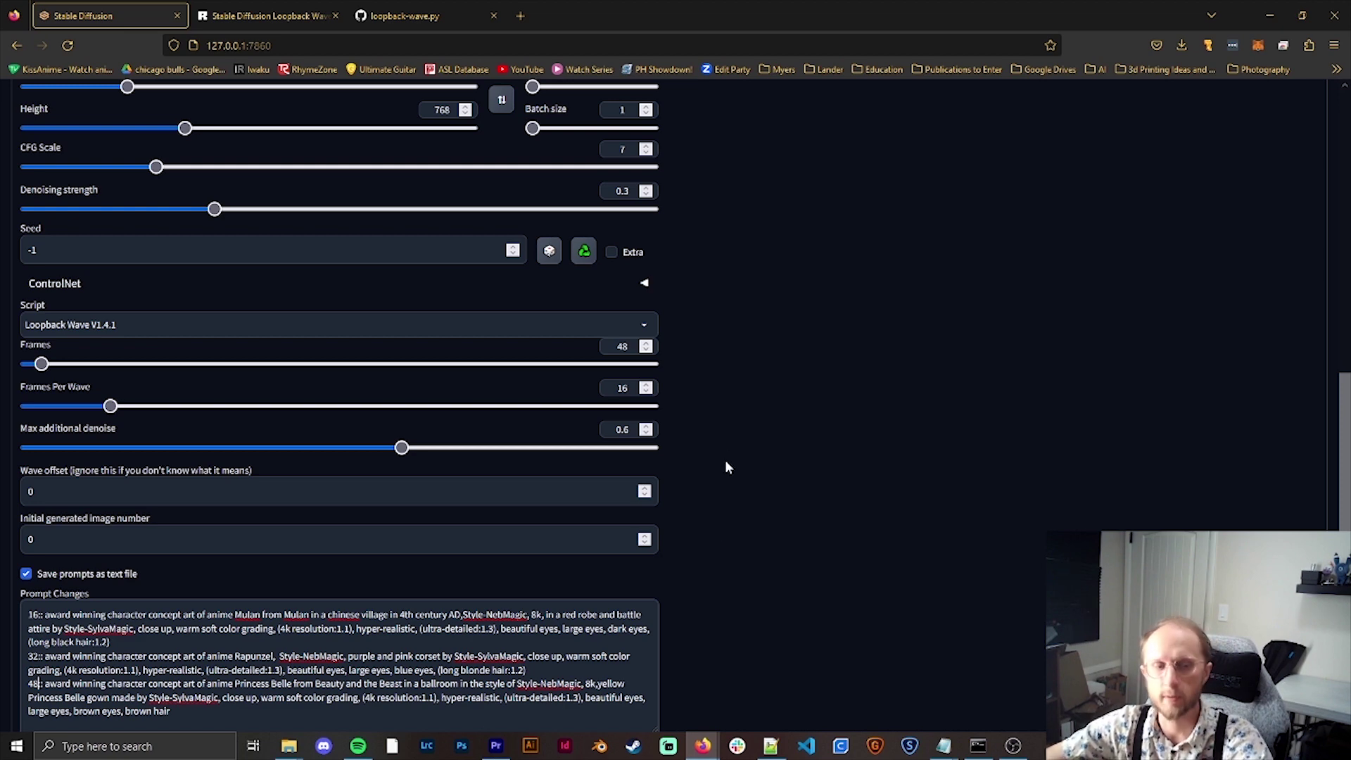
Change the output video name to "Disney Princess Youtube 2"
scroll(731, 501, "down", 2)
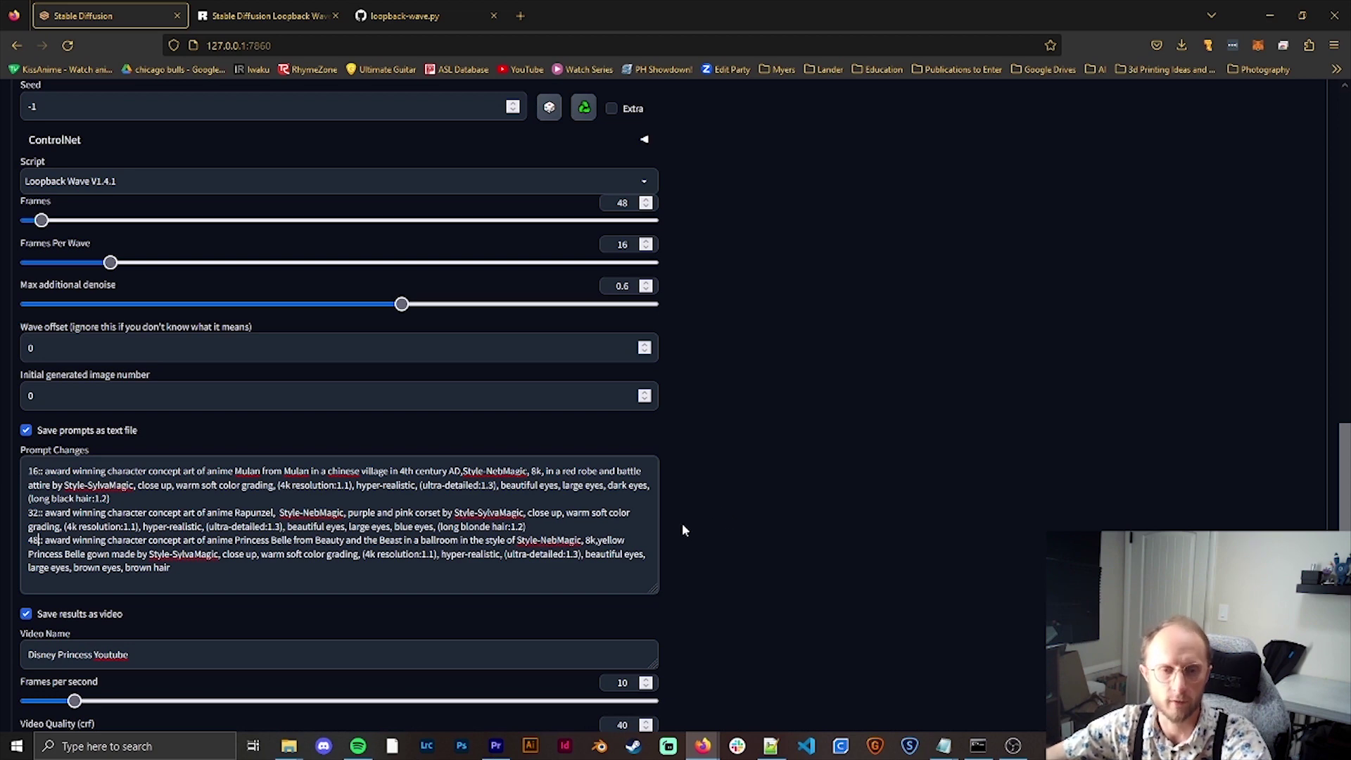
scroll(682, 529, "down", 2)
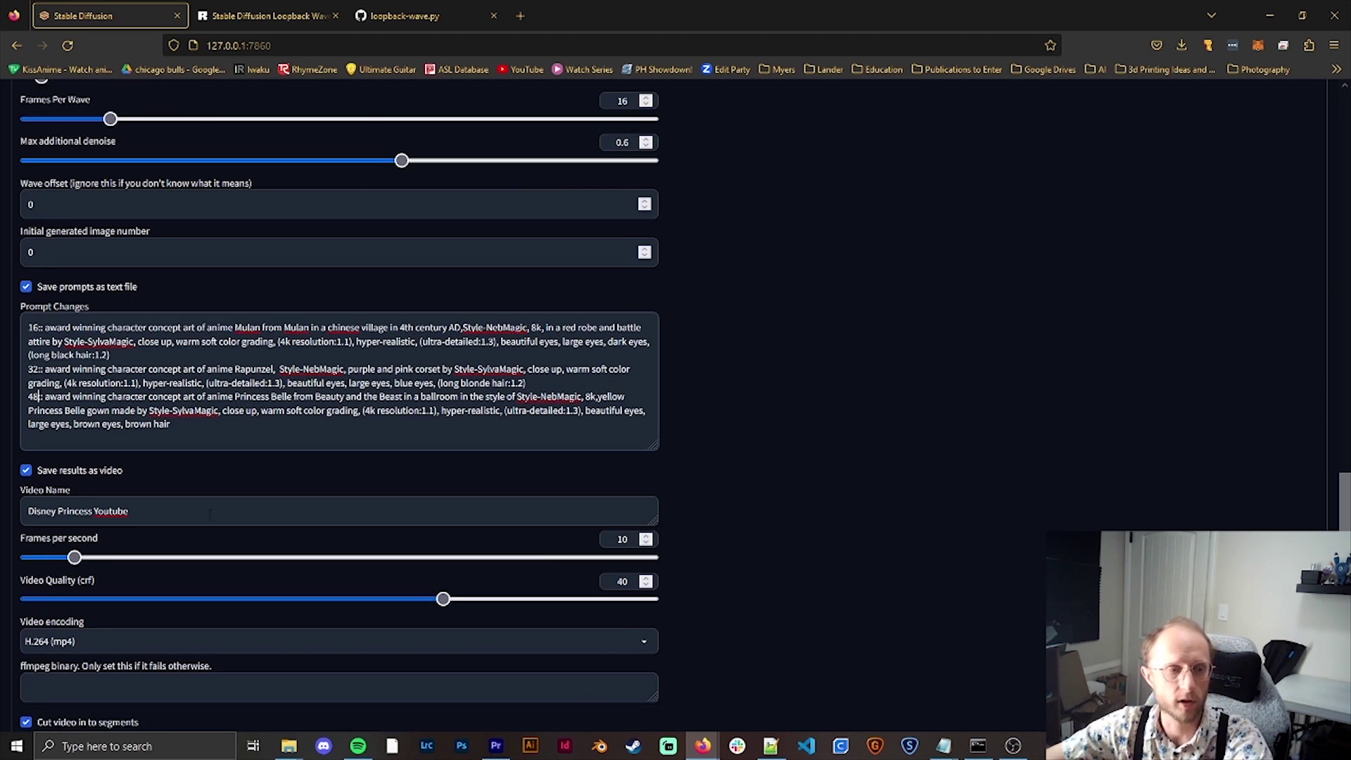
left_click(152, 514)
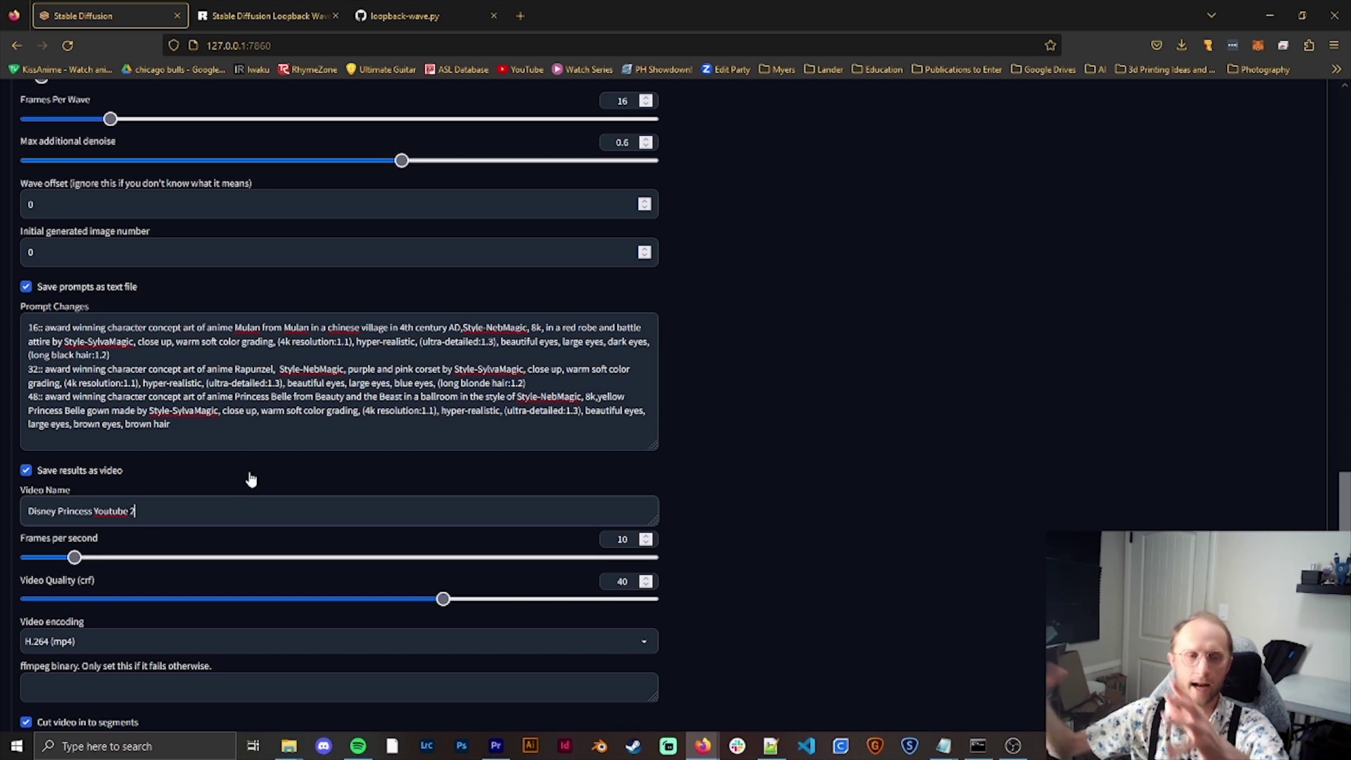
Review the img2img prompt, Merida source image, generation settings and Loopback Wave settings for the second video
scroll(251, 475, "up", 16)
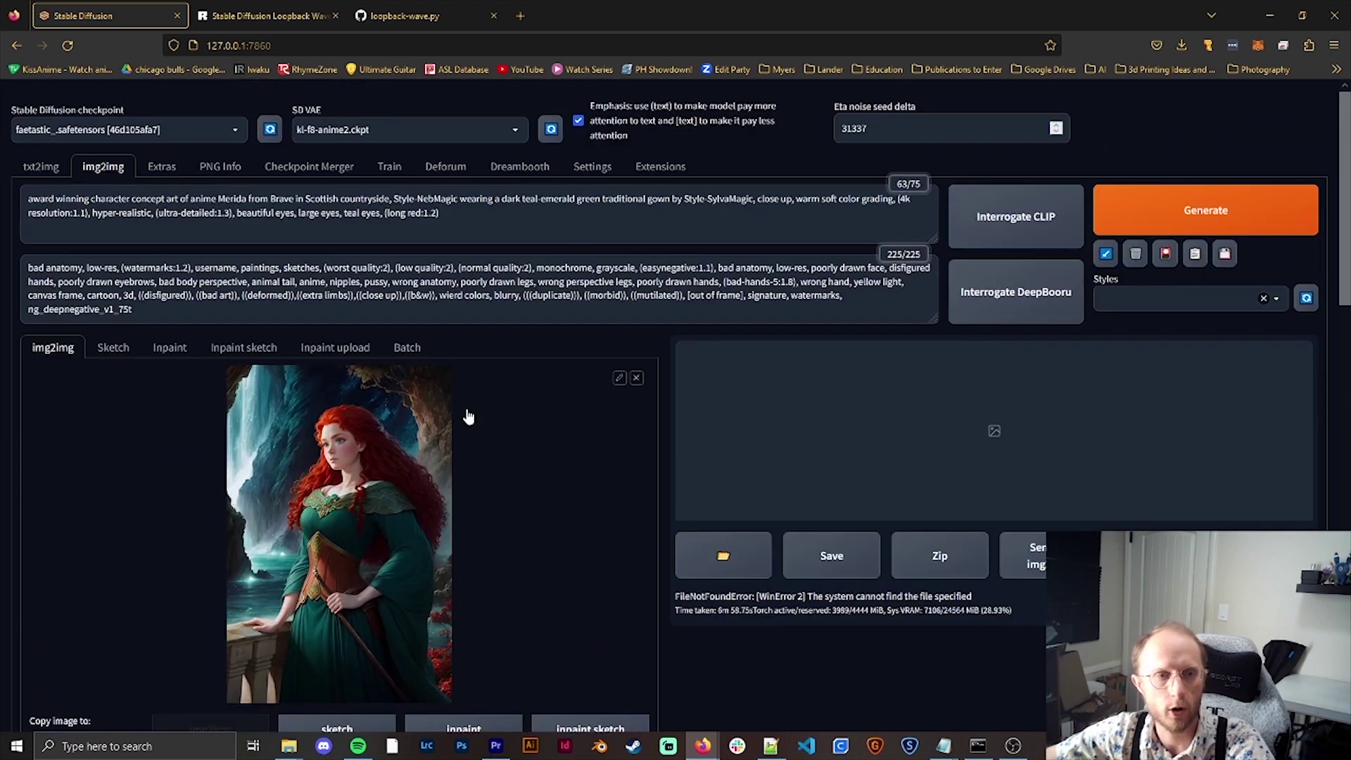
scroll(409, 393, "down", 1)
scroll(408, 393, "down", 1)
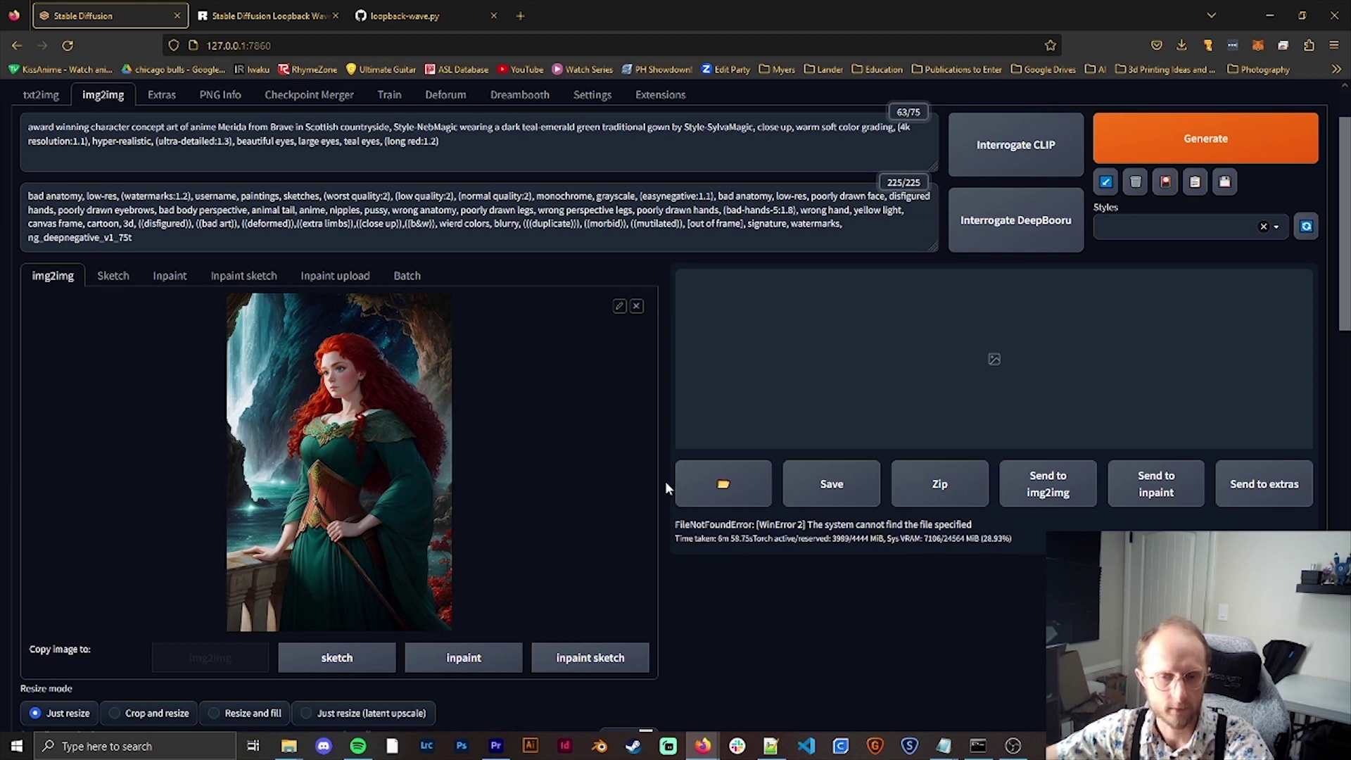
scroll(669, 476, "down", 7)
scroll(677, 478, "down", 5)
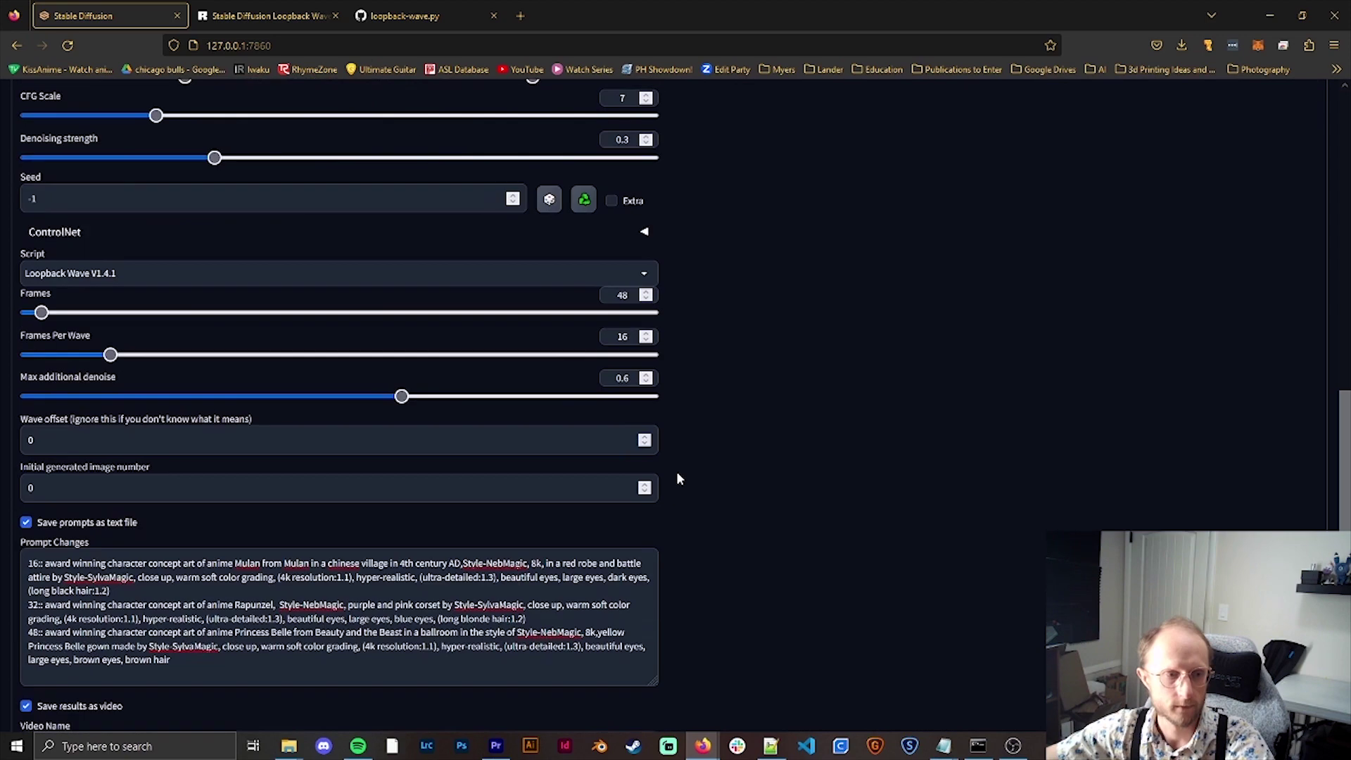
scroll(679, 478, "down", 5)
scroll(679, 479, "up", 10)
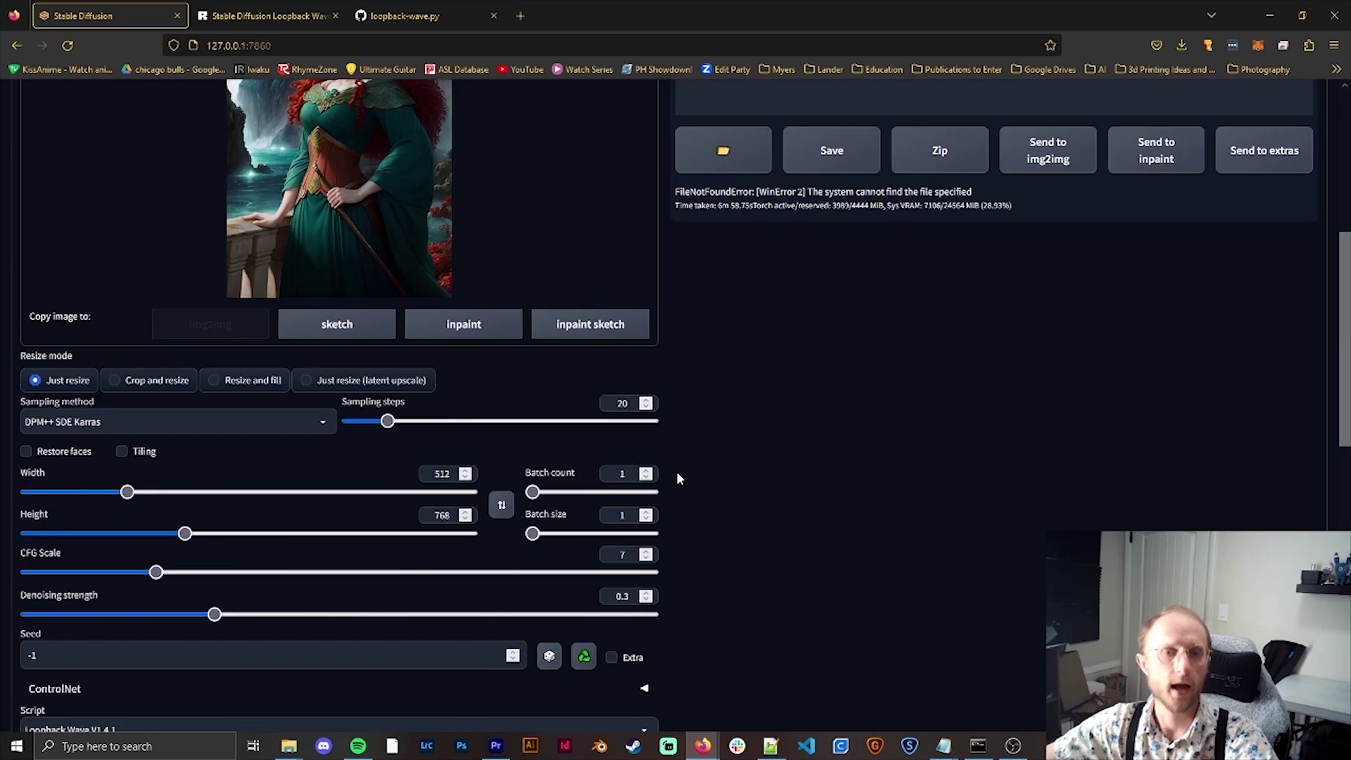
scroll(677, 478, "up", 4)
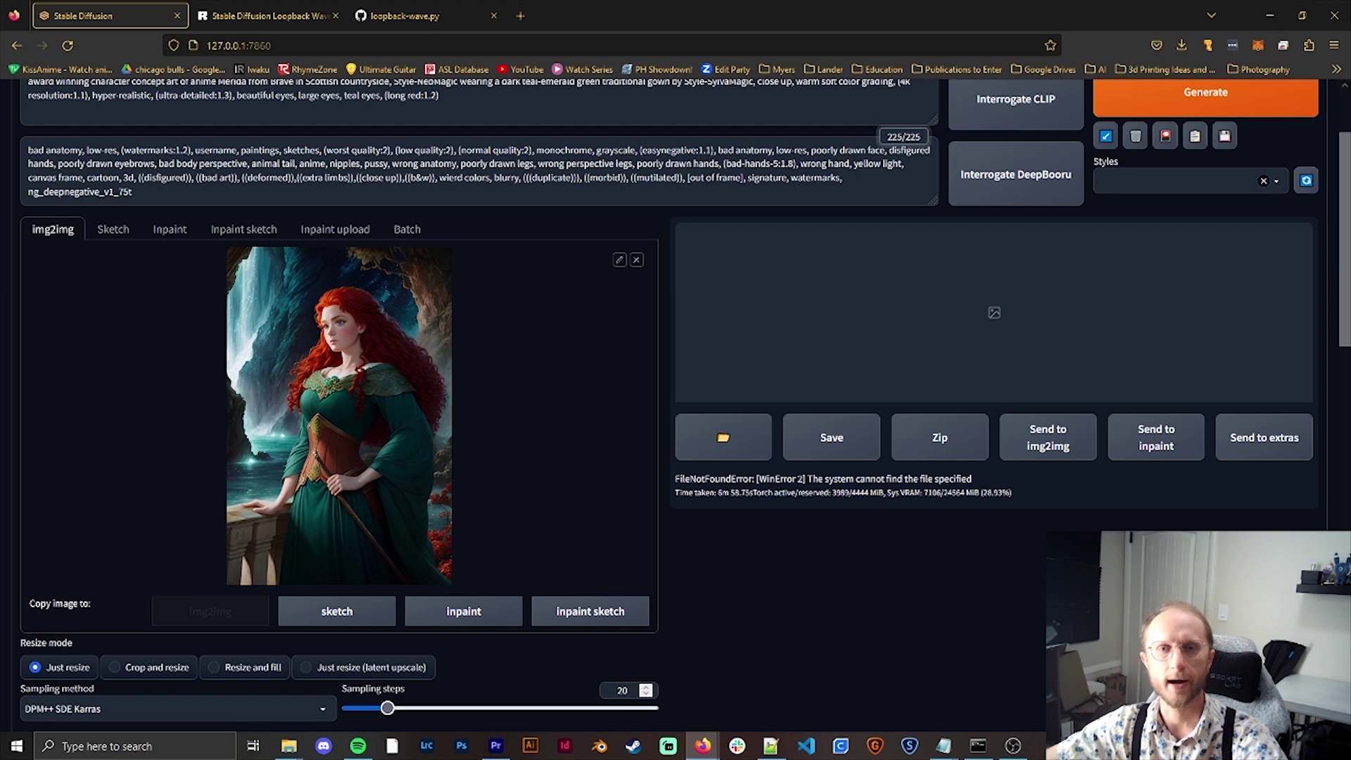
left_click(1013, 745)
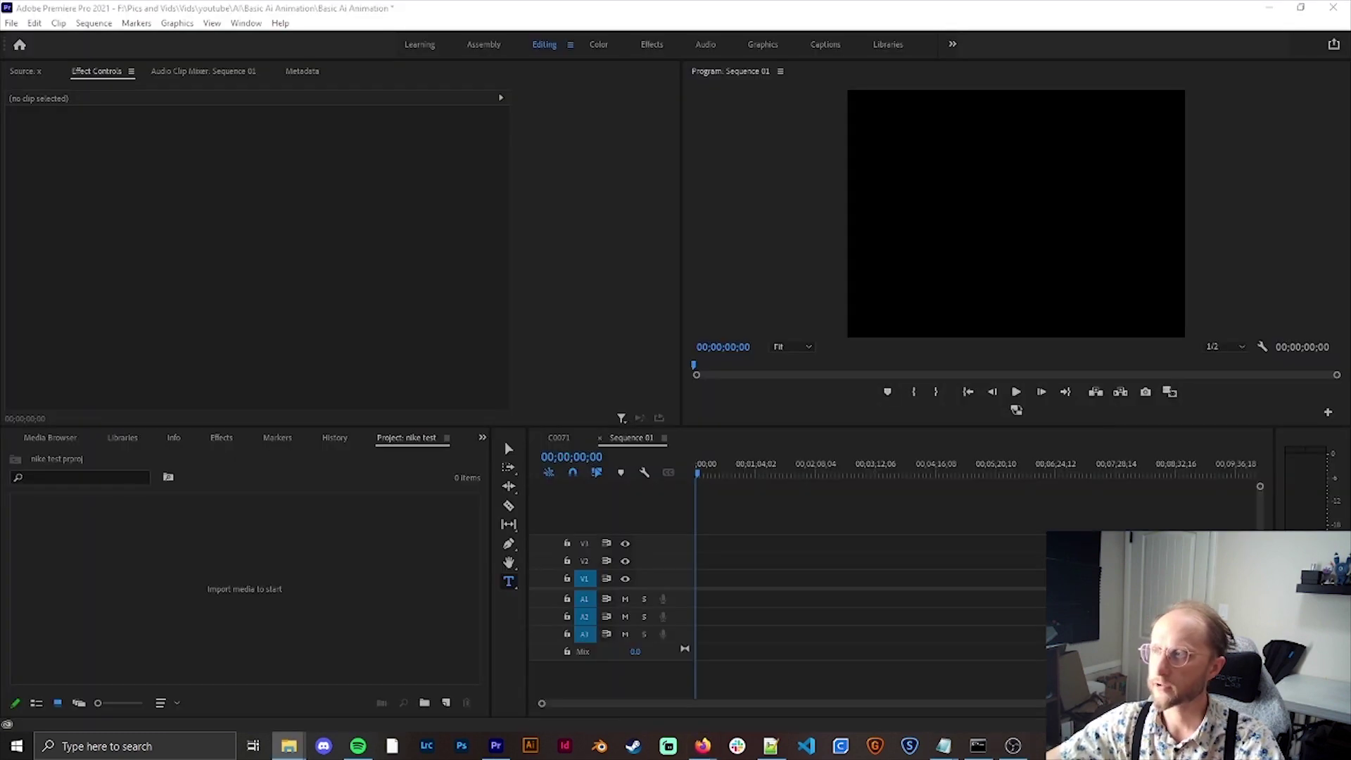
double_click(276, 590)
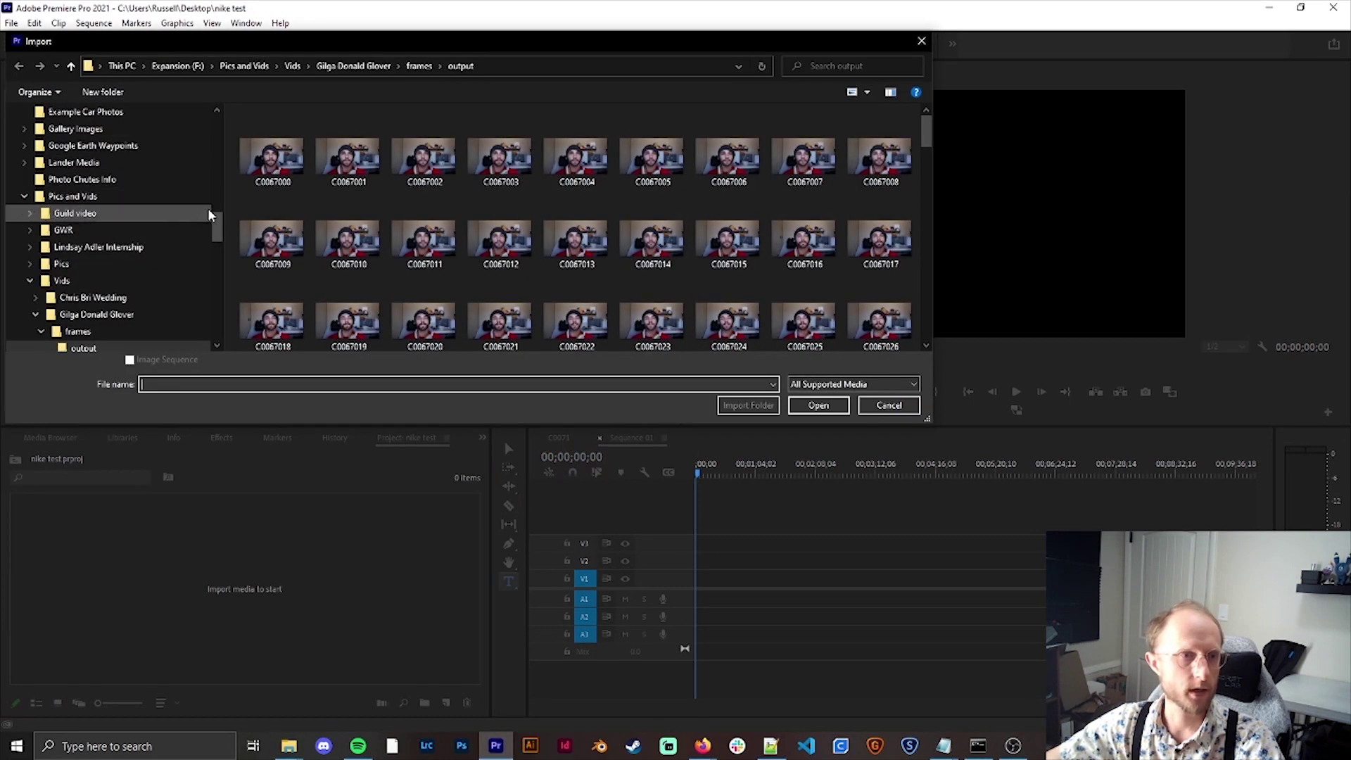
left_click_drag(218, 225, 218, 115)
left_click(109, 208)
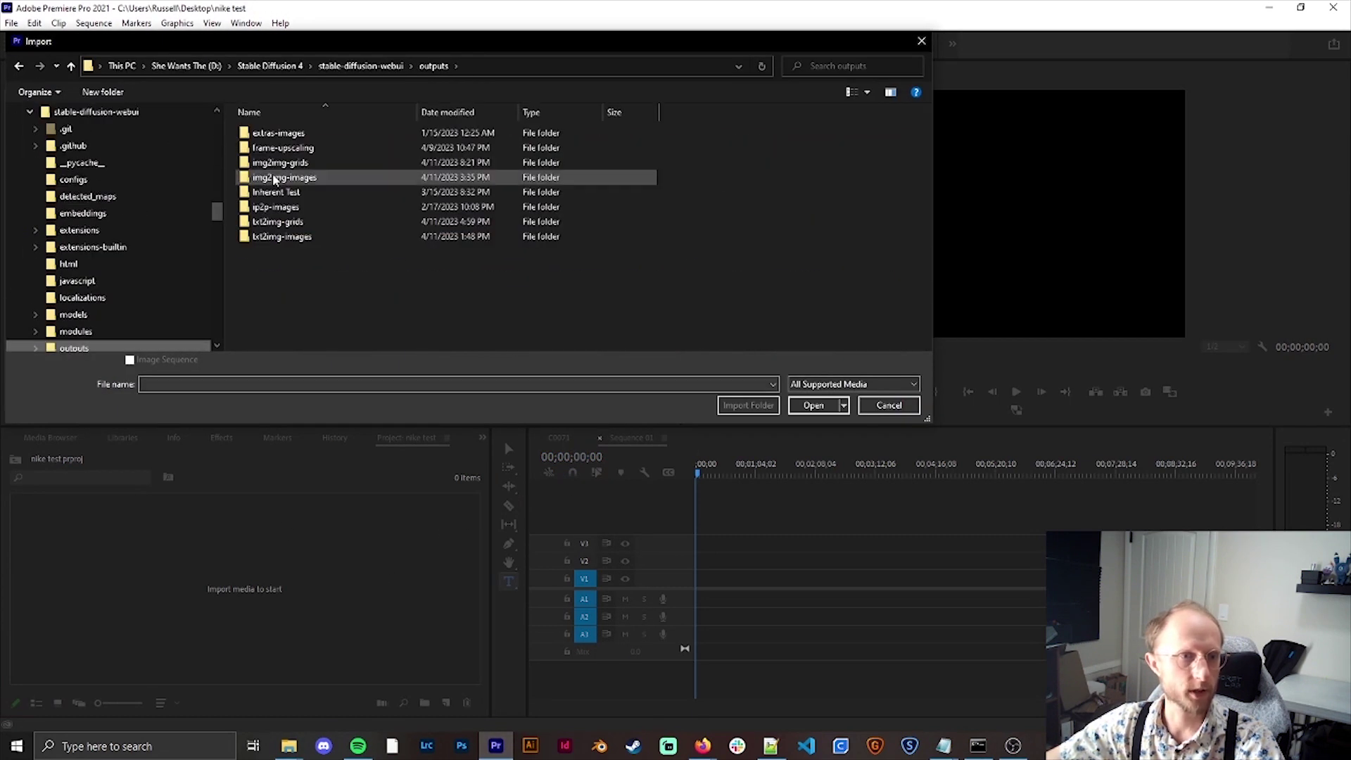
double_click(281, 178)
scroll(341, 200, "down", 3)
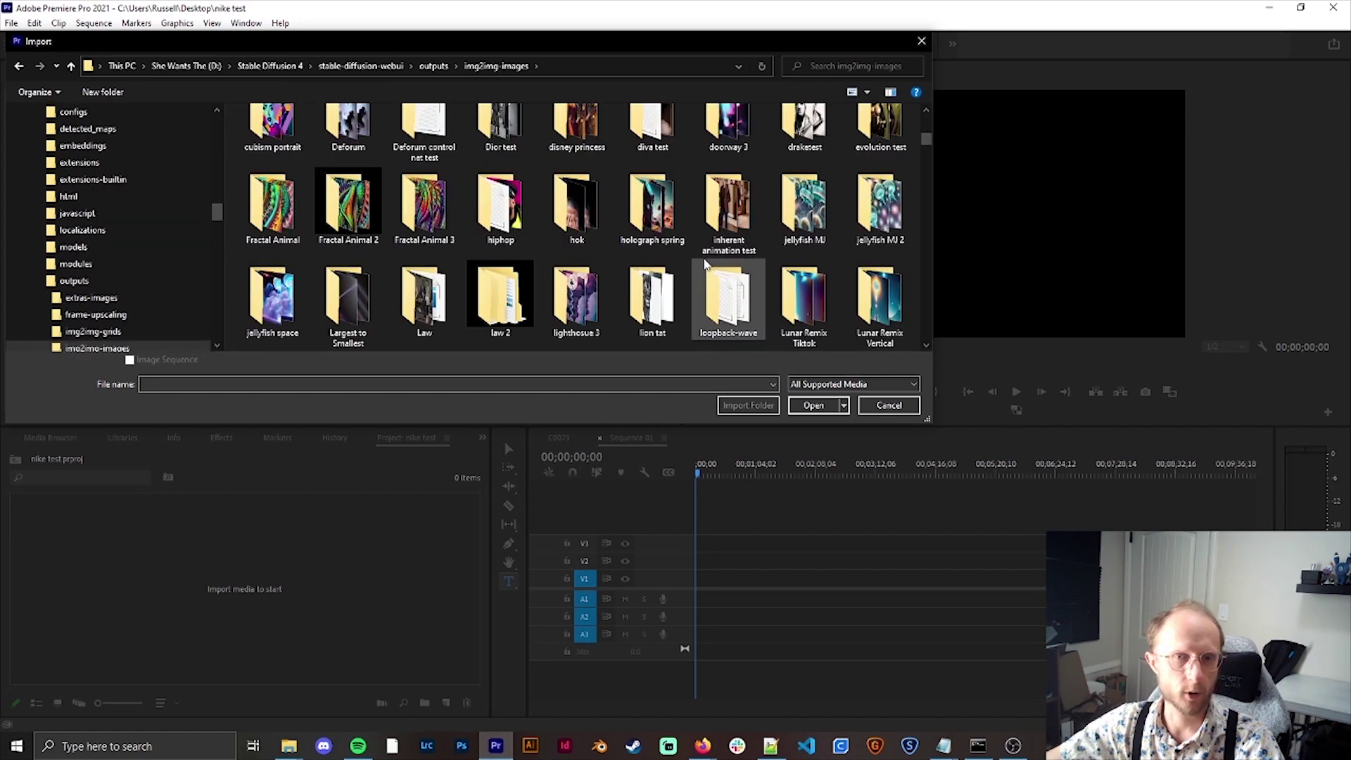
double_click(714, 296)
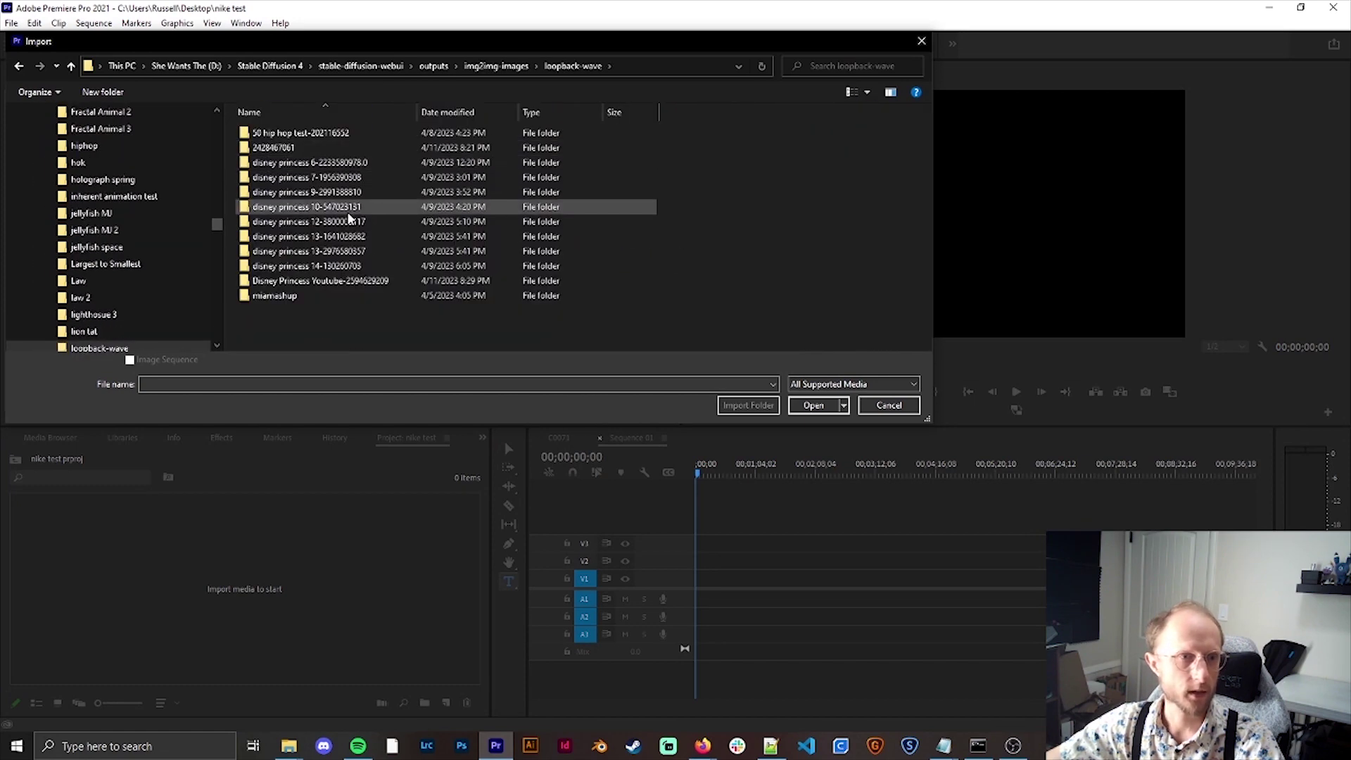
double_click(336, 266)
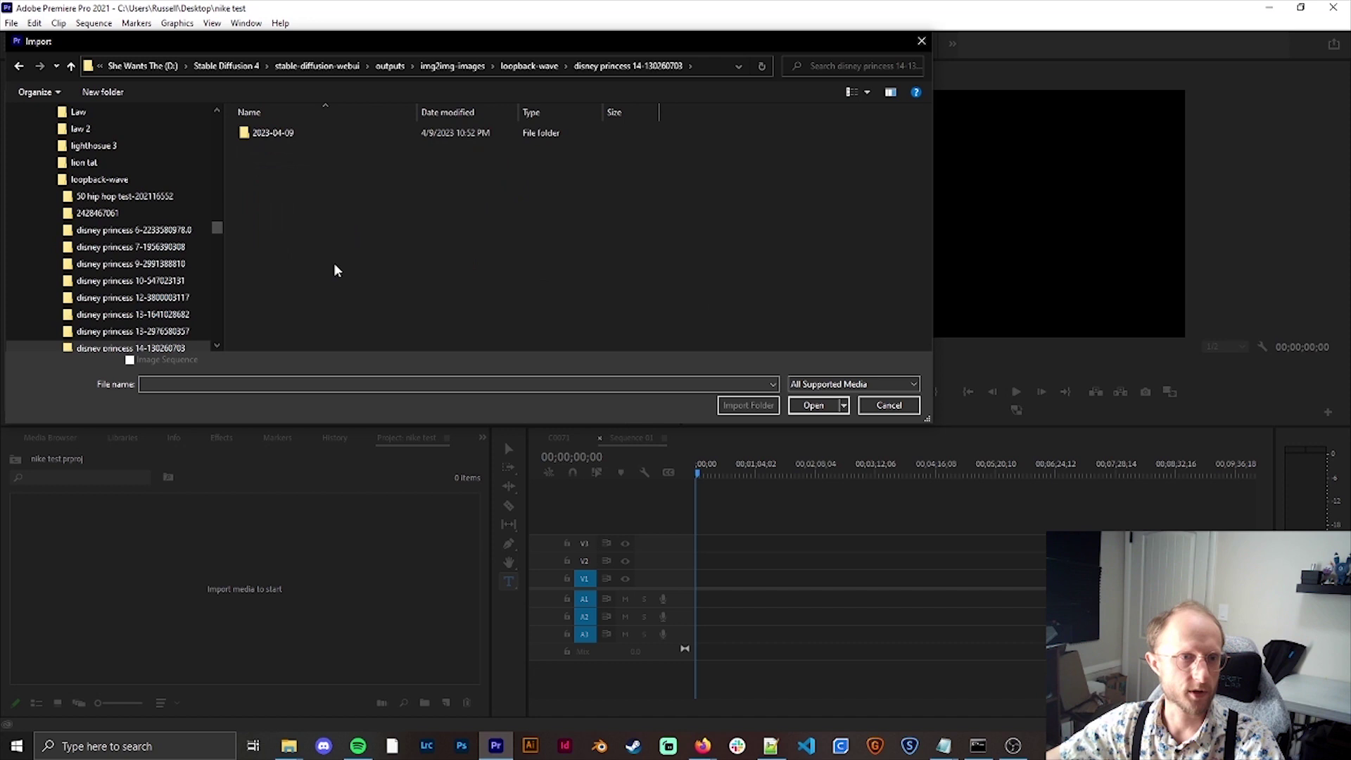
double_click(289, 137)
left_click(338, 138)
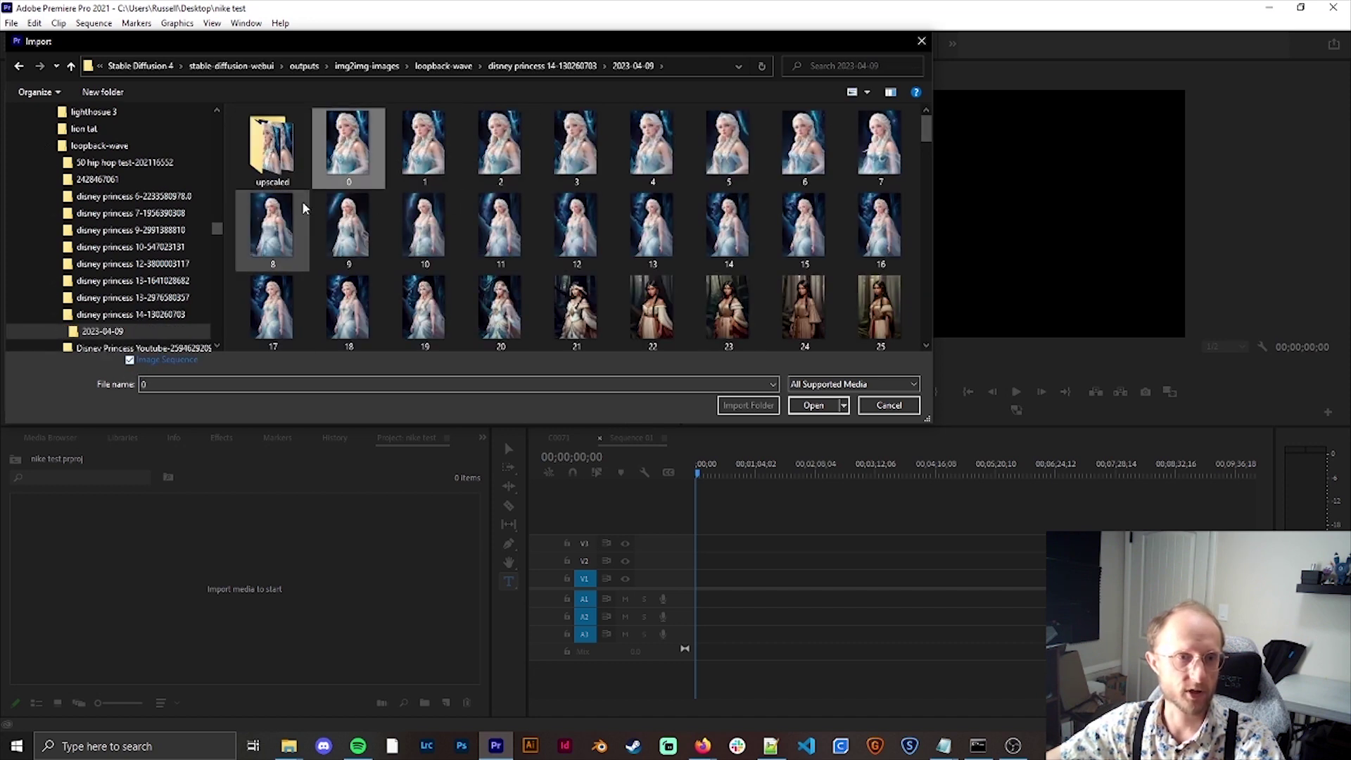
left_click(813, 405)
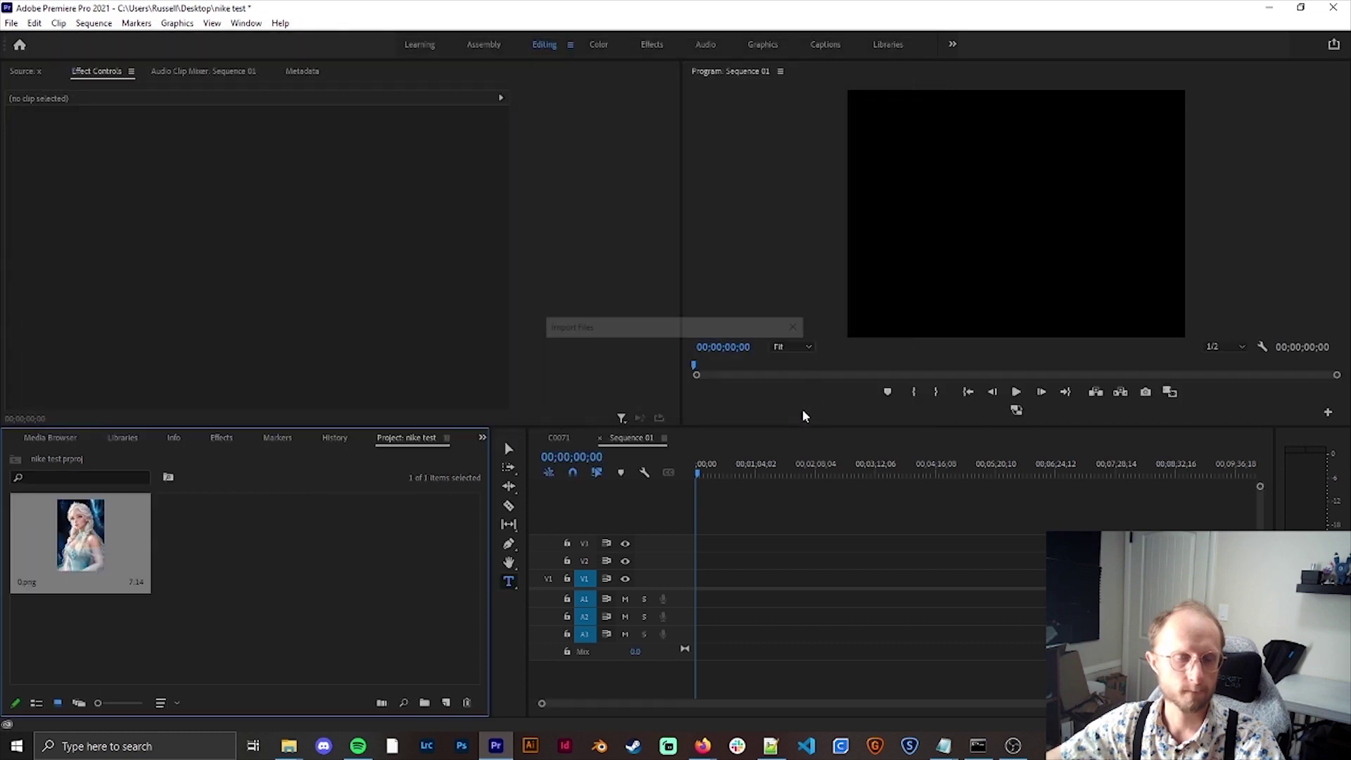
Place the imported image sequence at the start of track V2, changing the sequence settings to match the clip
left_click_drag(83, 549, 699, 562)
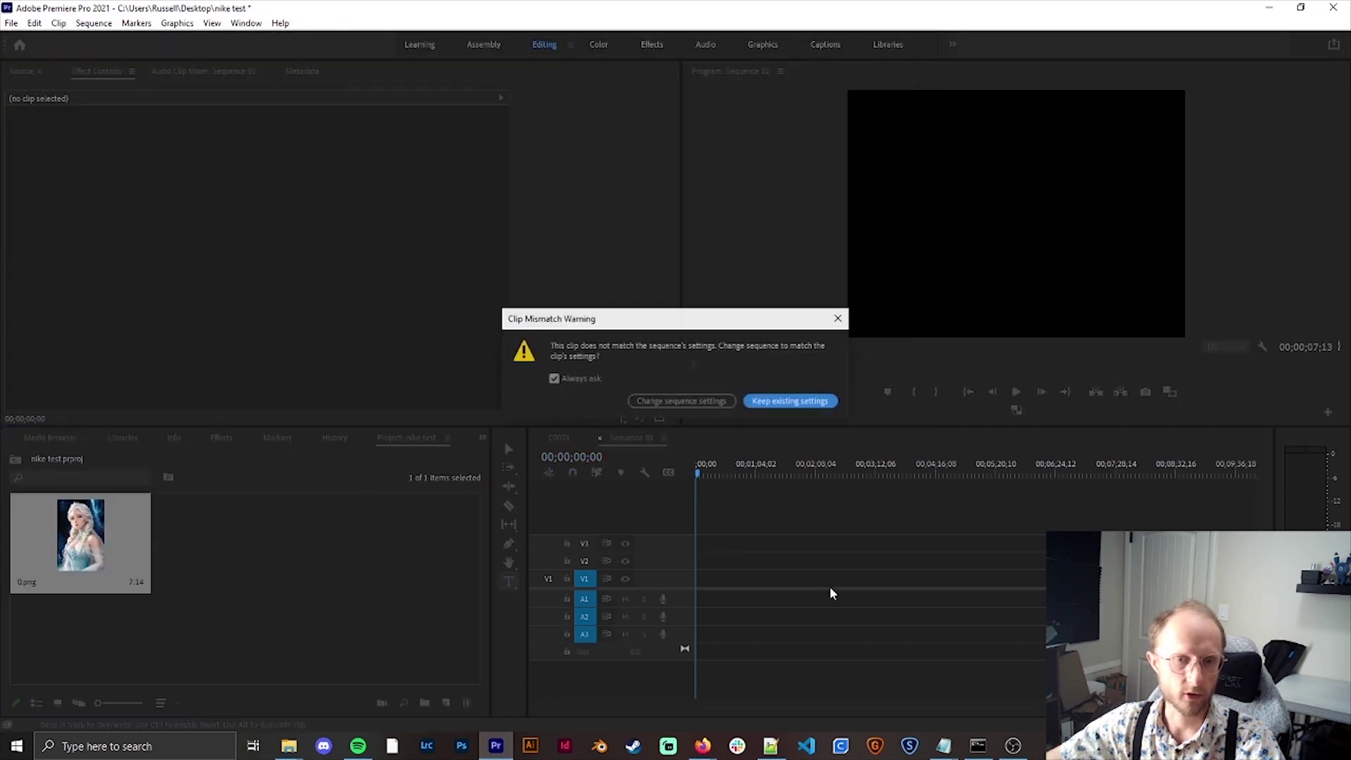
left_click(725, 401)
left_click_drag(1259, 703, 649, 703)
Play the princess animation in Sequence 01 from the beginning
left_click(753, 467)
left_click_drag(755, 467, 685, 453)
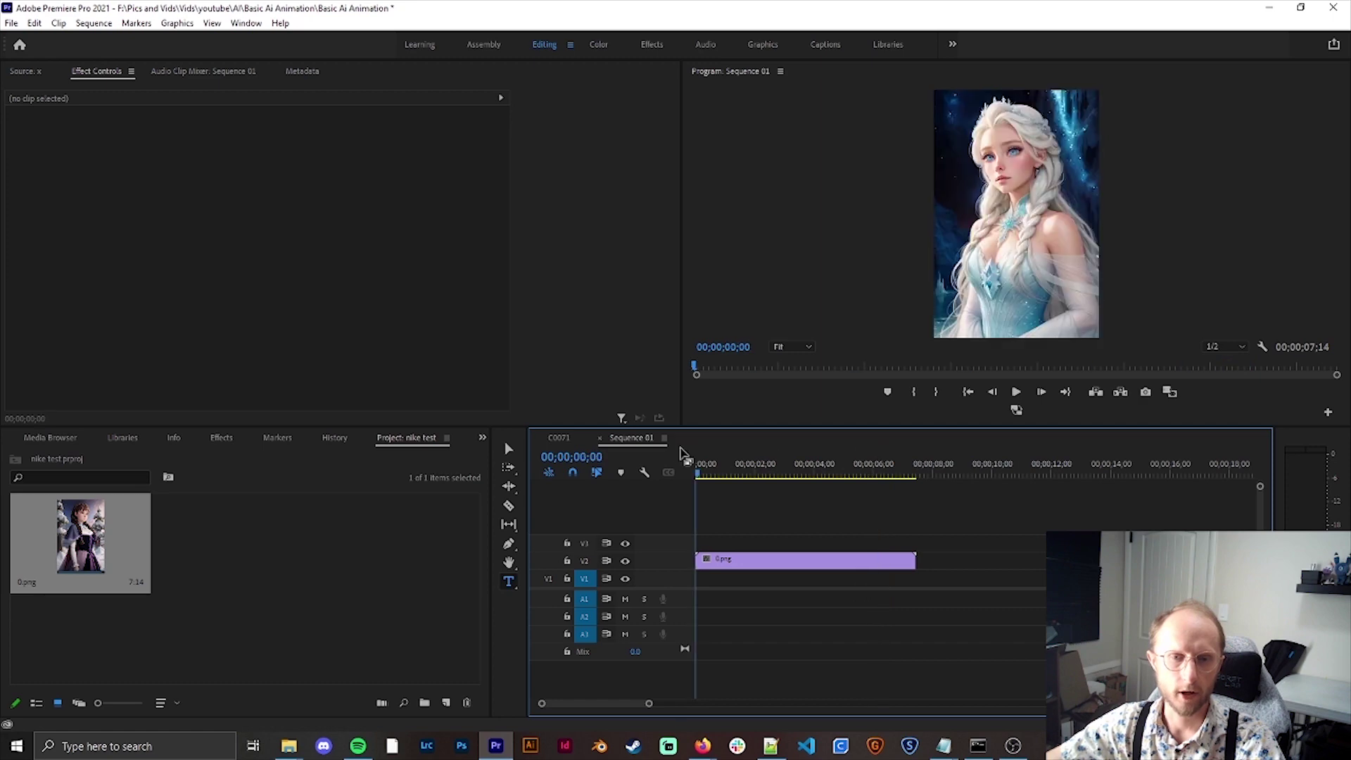
key("space")
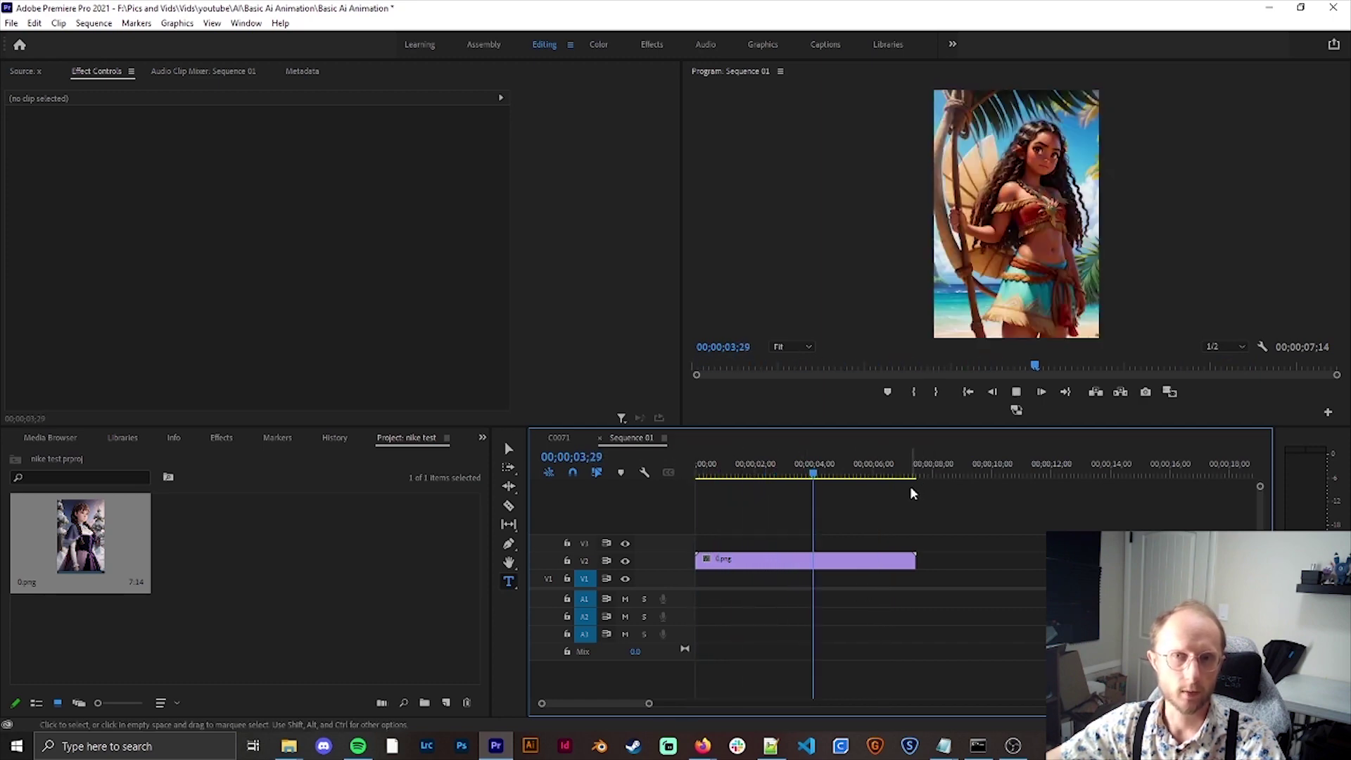
Slow the princess clip on V2 to 50% speed and play the sequence from the start
right_click(811, 561)
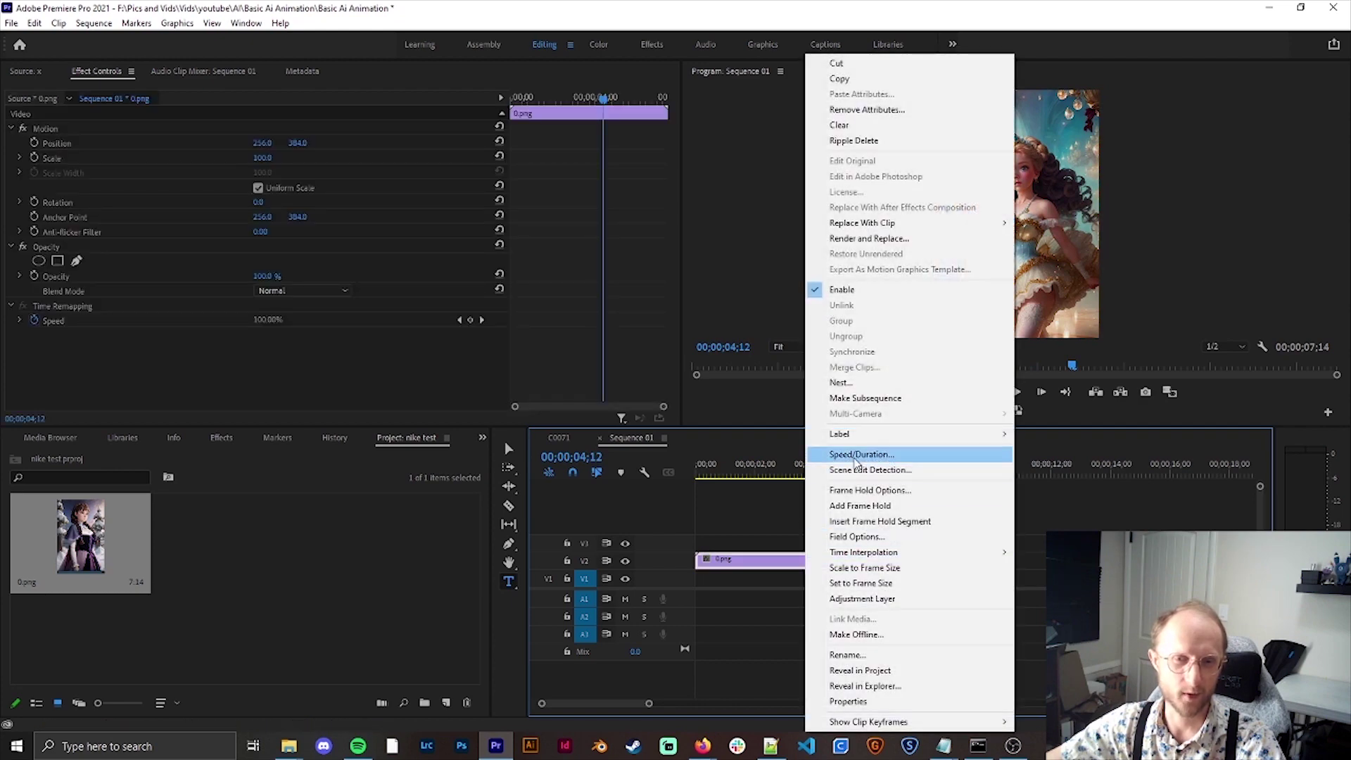
left_click(887, 454)
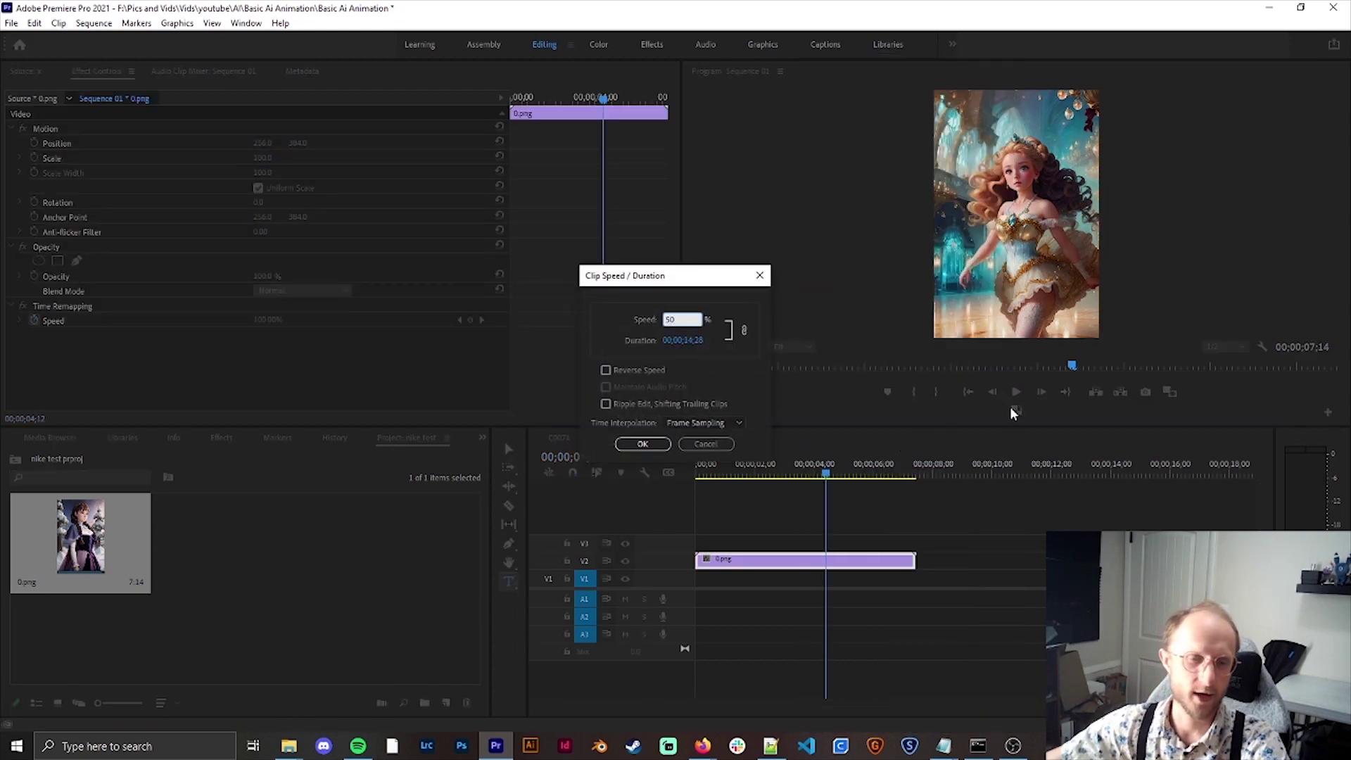
left_click(642, 444)
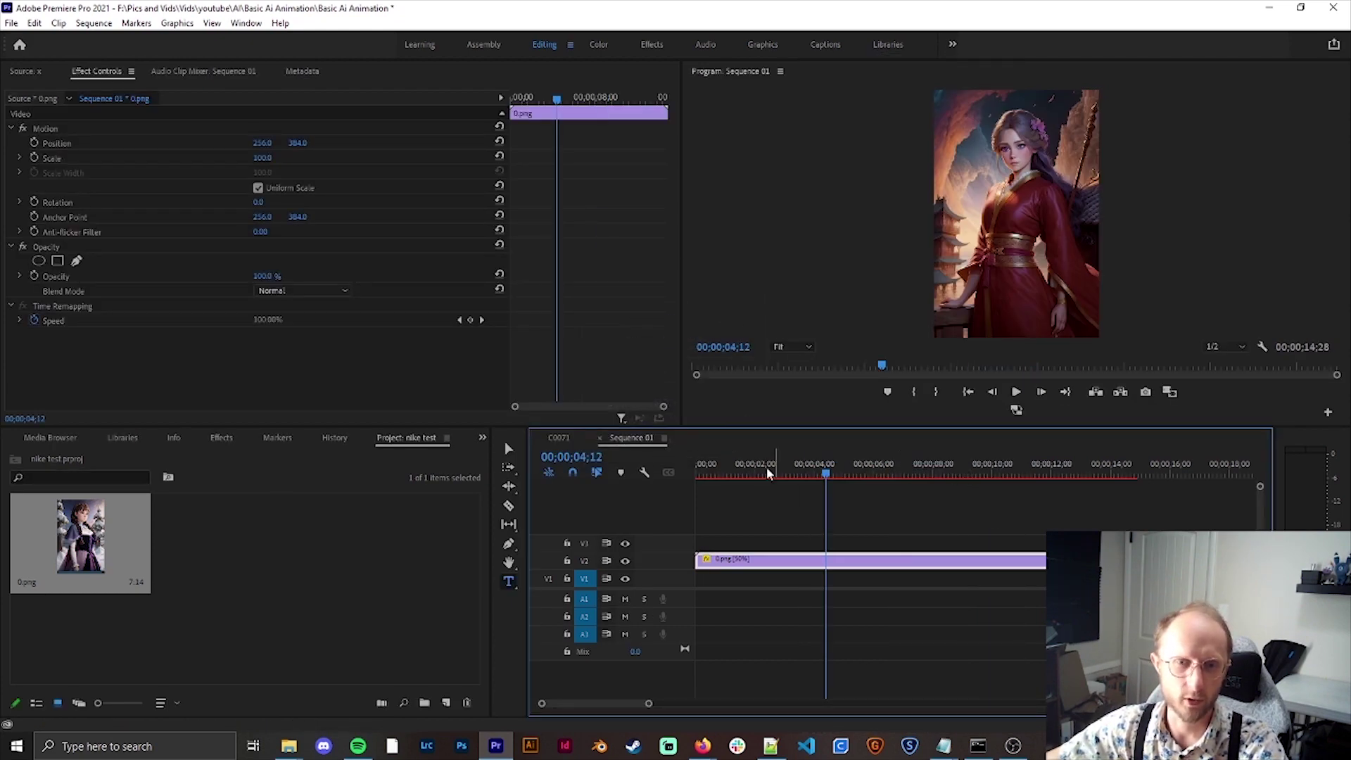
key("Home")
key("space")
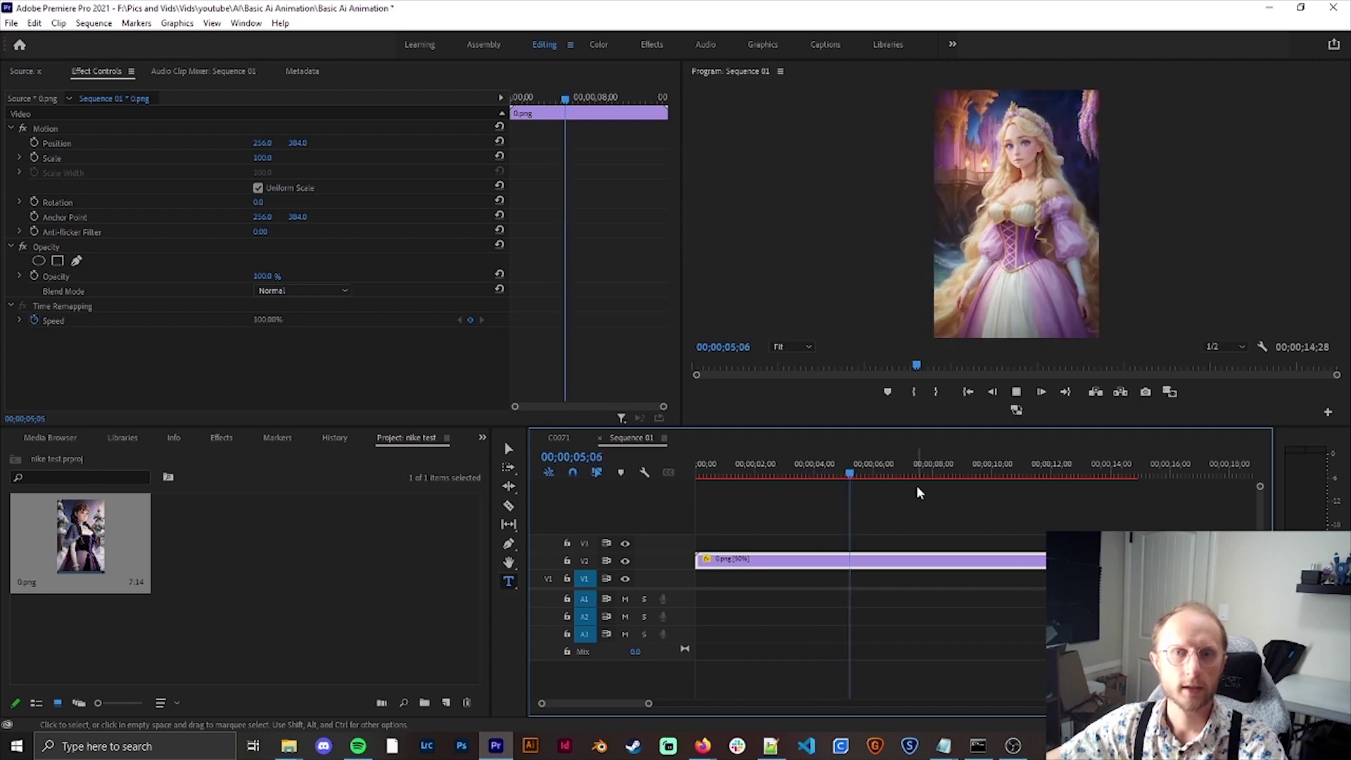
Stop the playback and open the media export settings for Sequence 01
key("space")
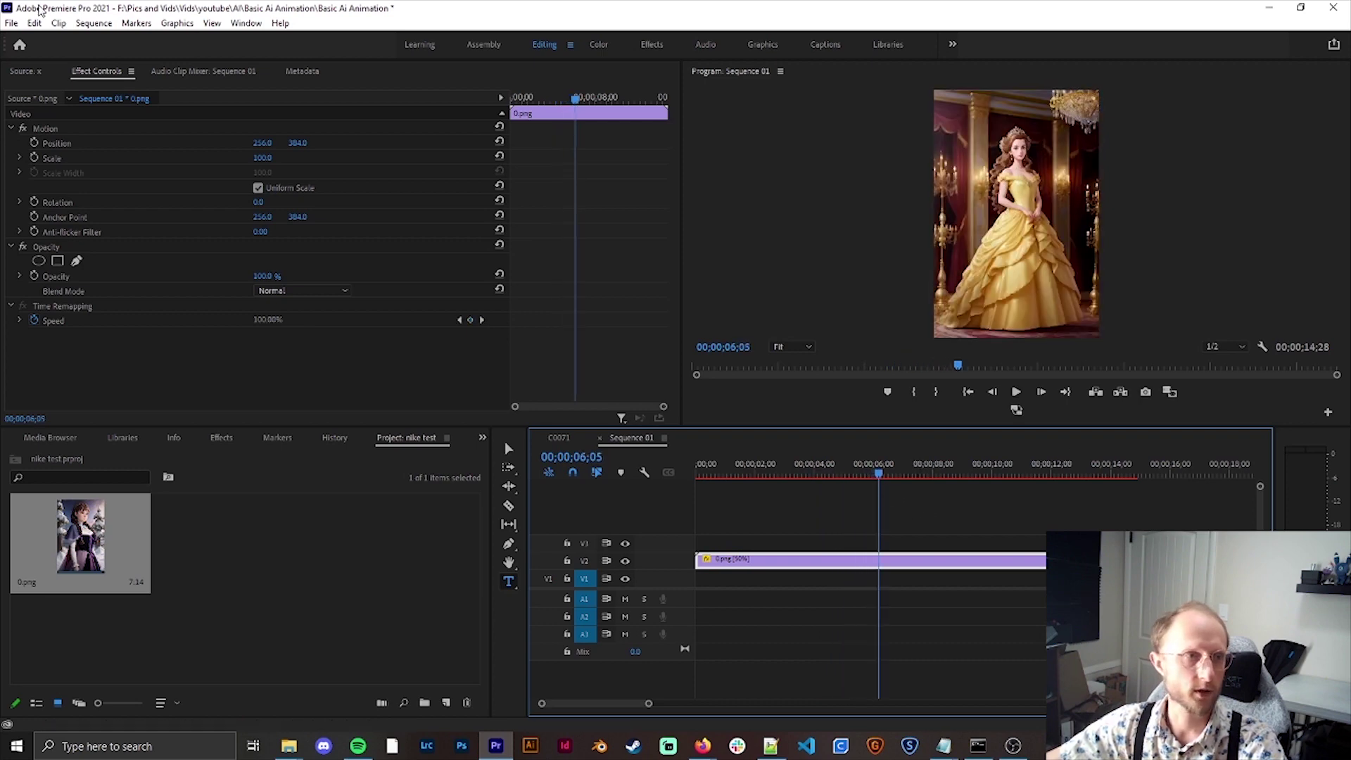
left_click(11, 23)
mouse_move(86, 462)
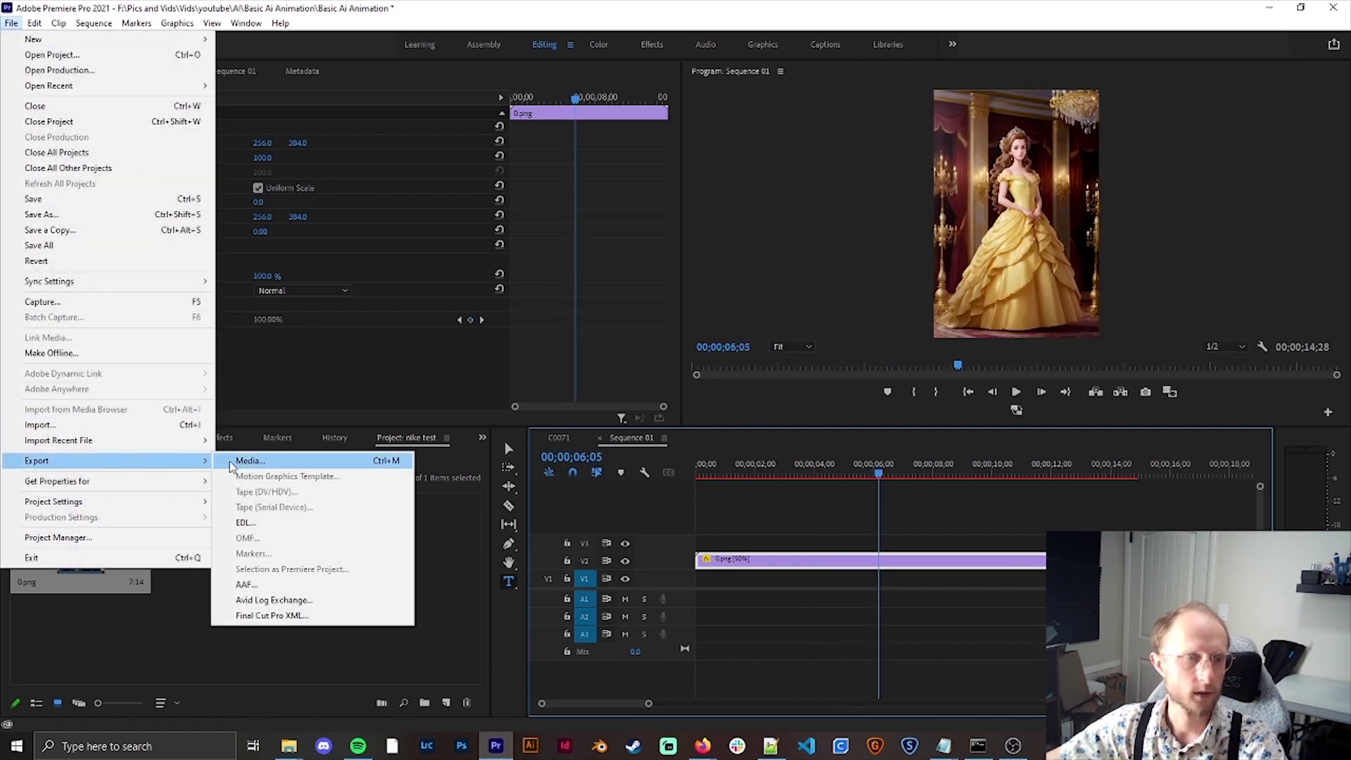
left_click(236, 463)
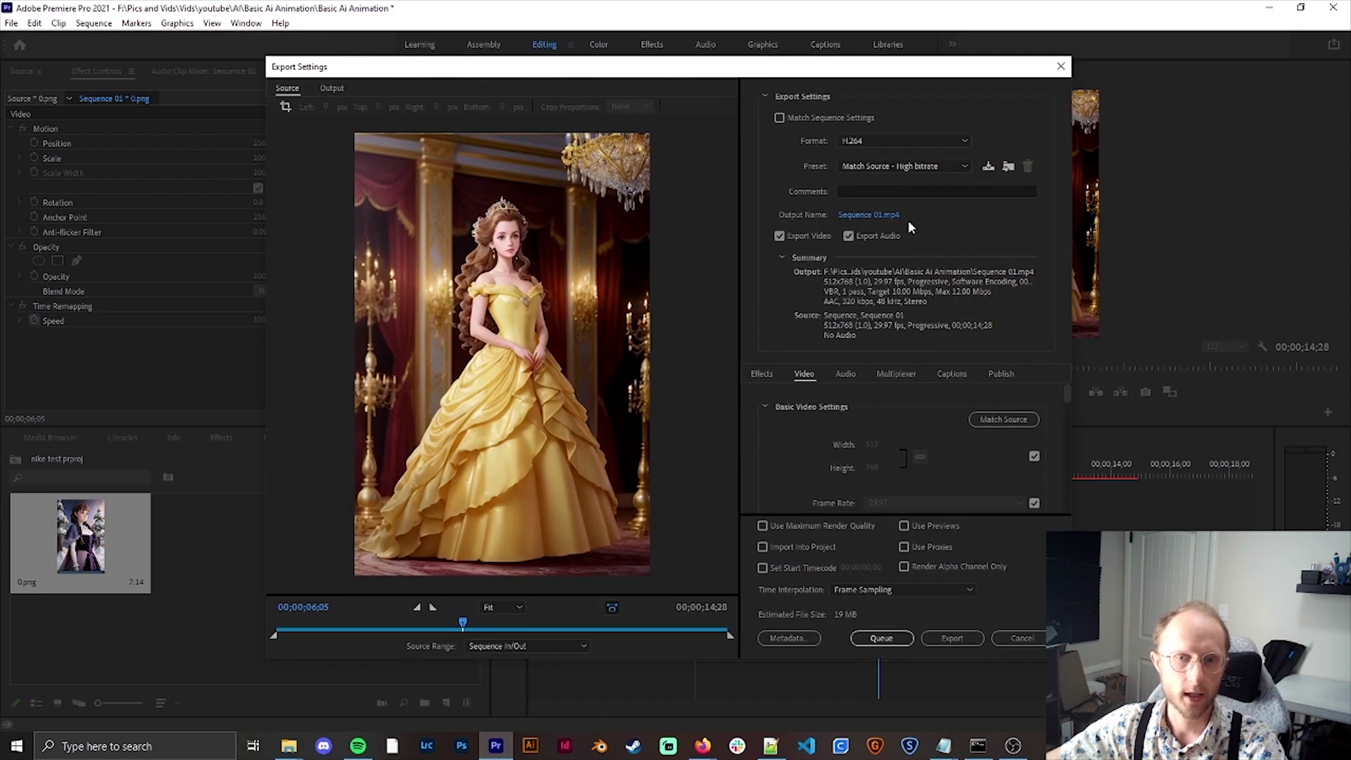
Set the export's output file to "Disney Princess Video" in the Downloads folder
left_click(862, 214)
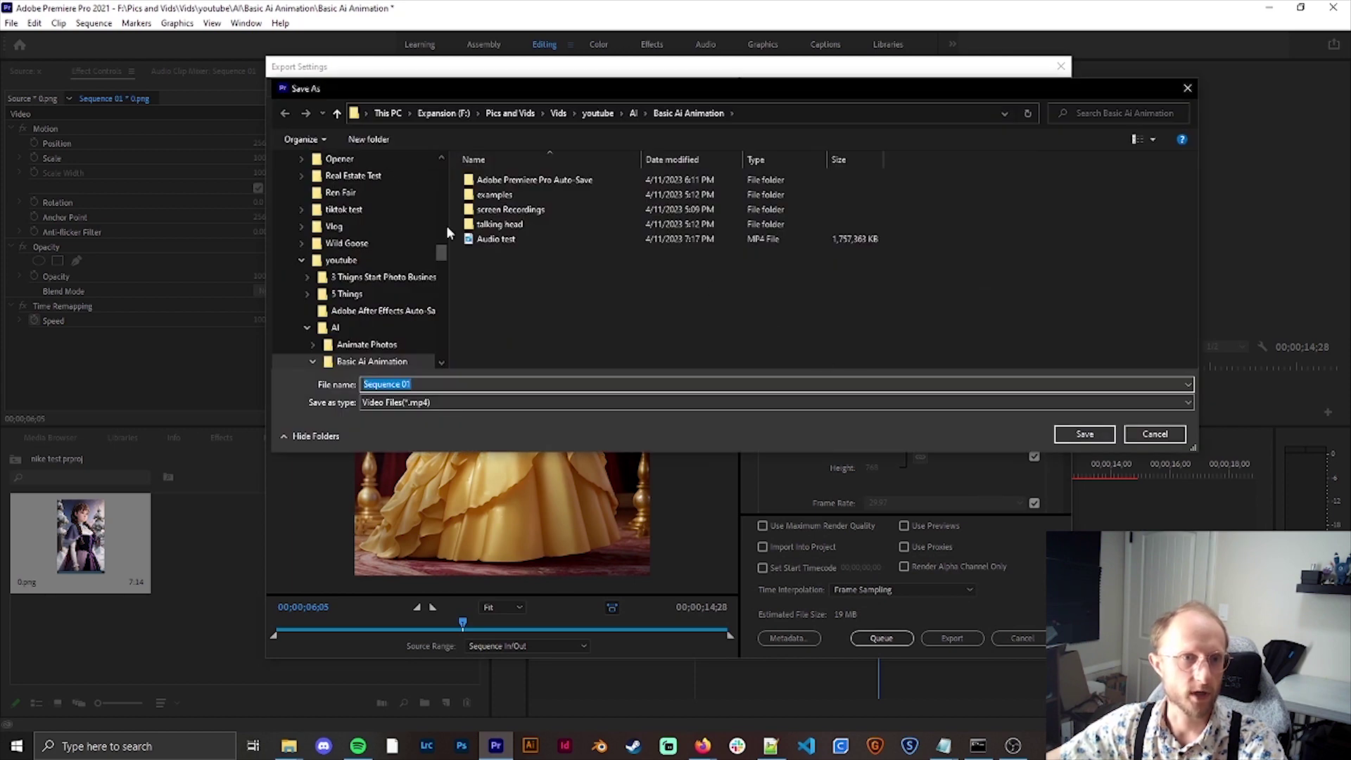
scroll(365, 260, "up", 10)
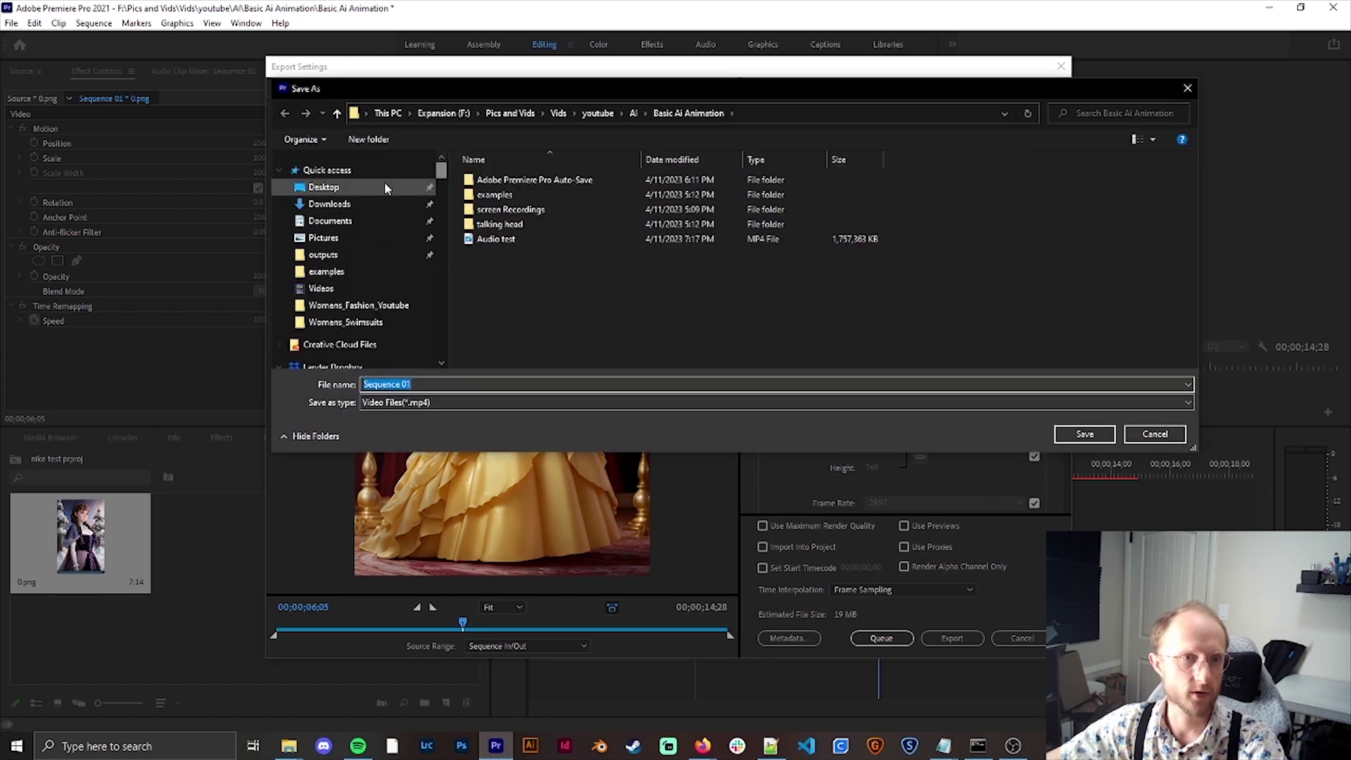
left_click(347, 211)
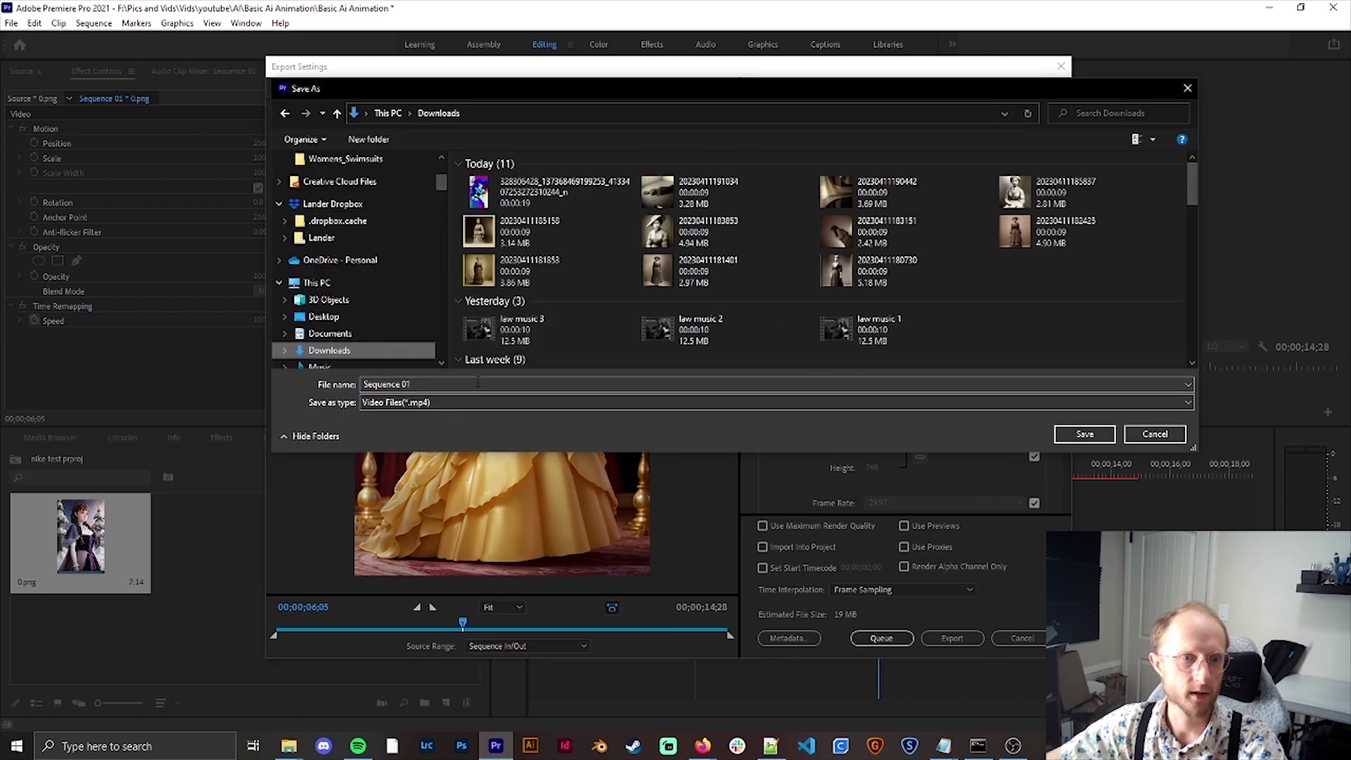
left_click(1103, 440)
left_click(833, 293)
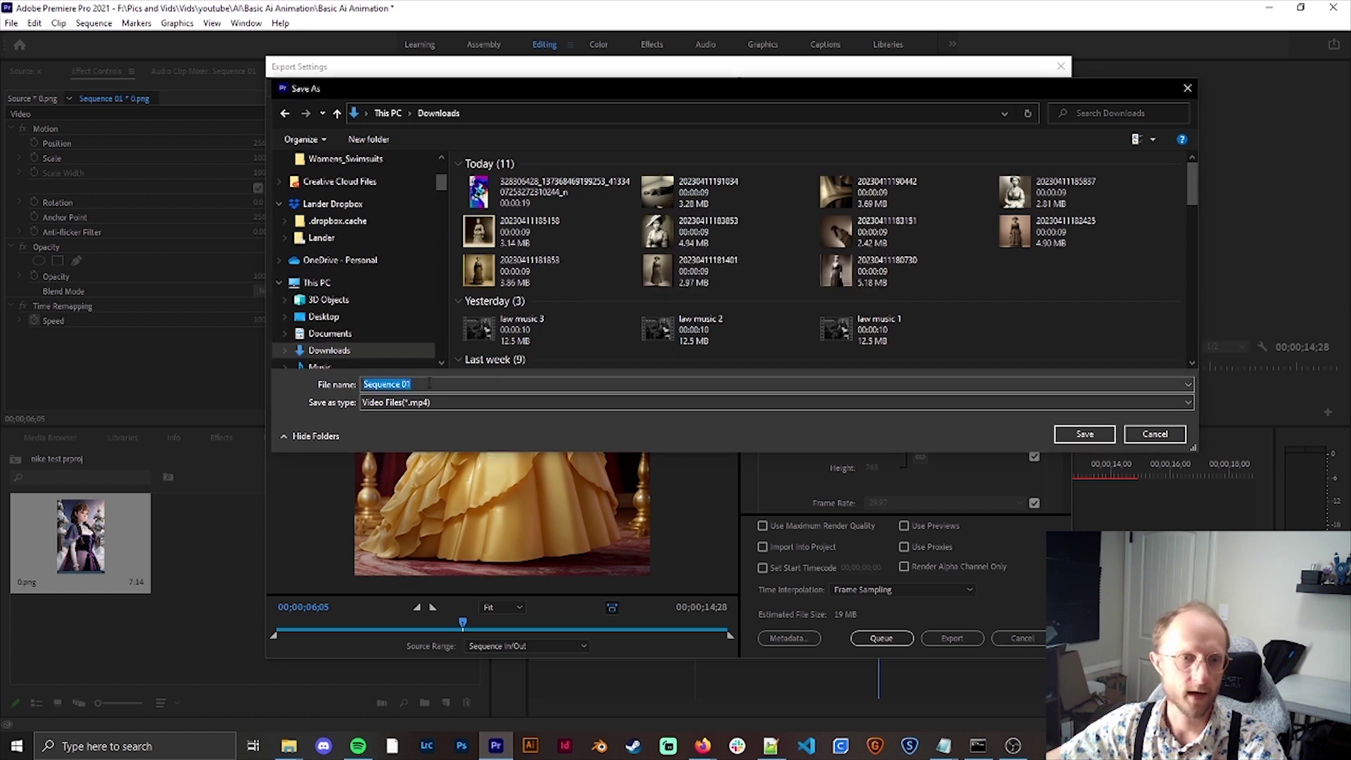
type("Disney Princess")
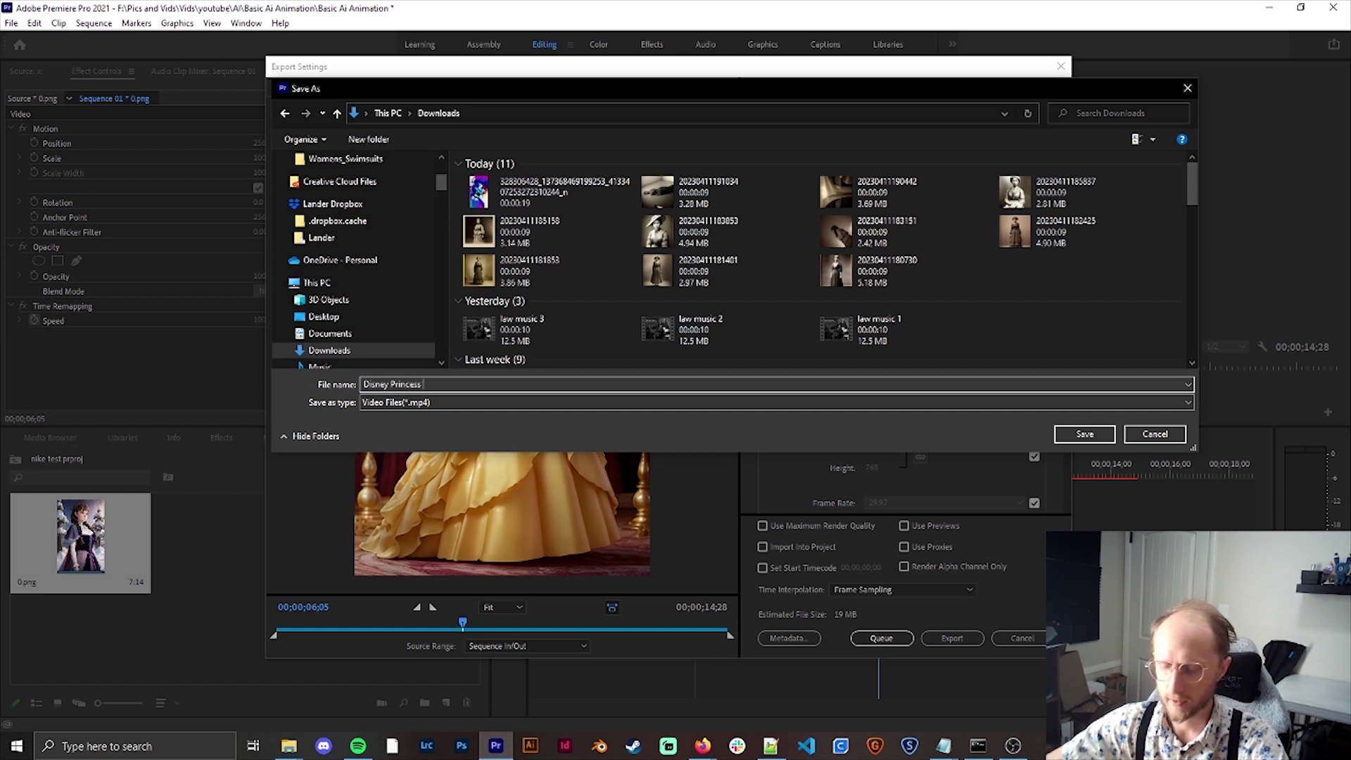
type(" Video")
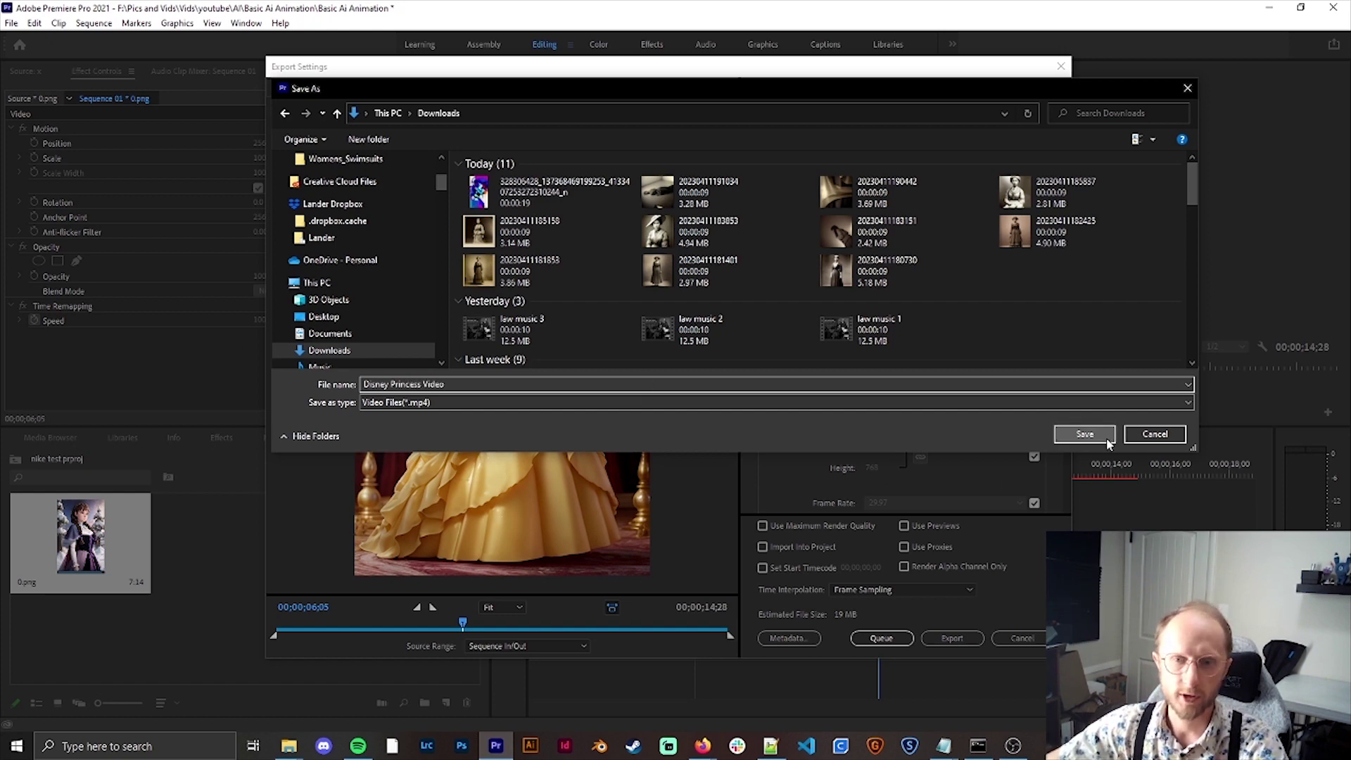
left_click(1108, 443)
Export the sequence with Use Maximum Render Quality enabled, and return to the Stable Diffusion web UI in the browser
left_click(859, 527)
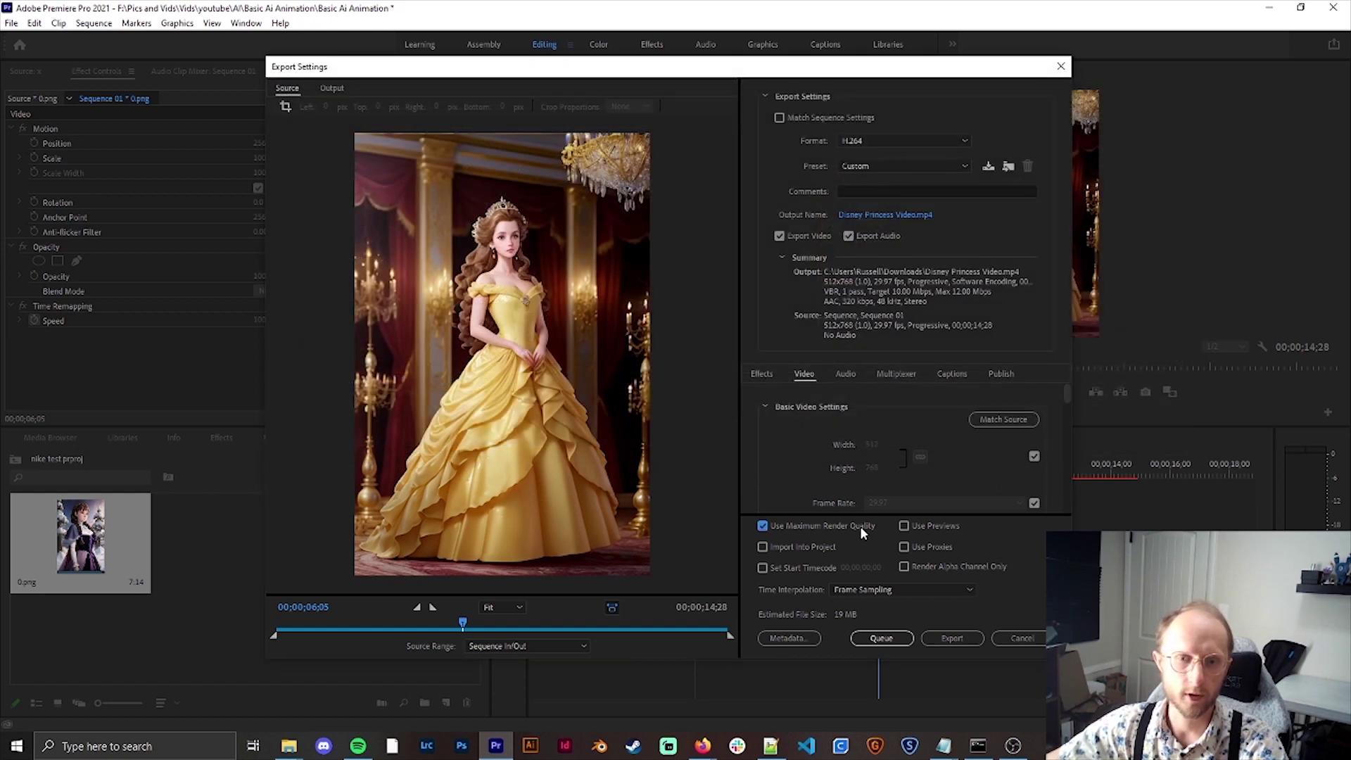
left_click(951, 639)
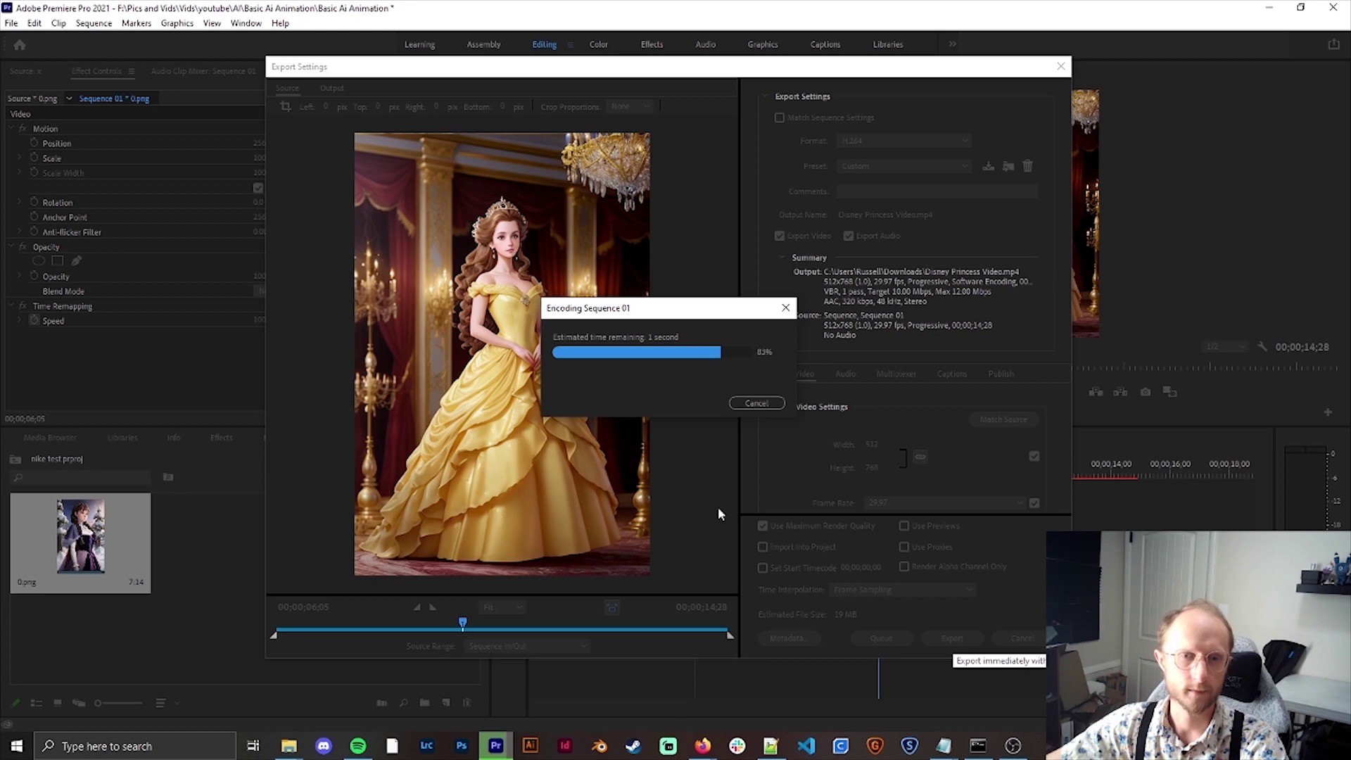
left_click(1266, 7)
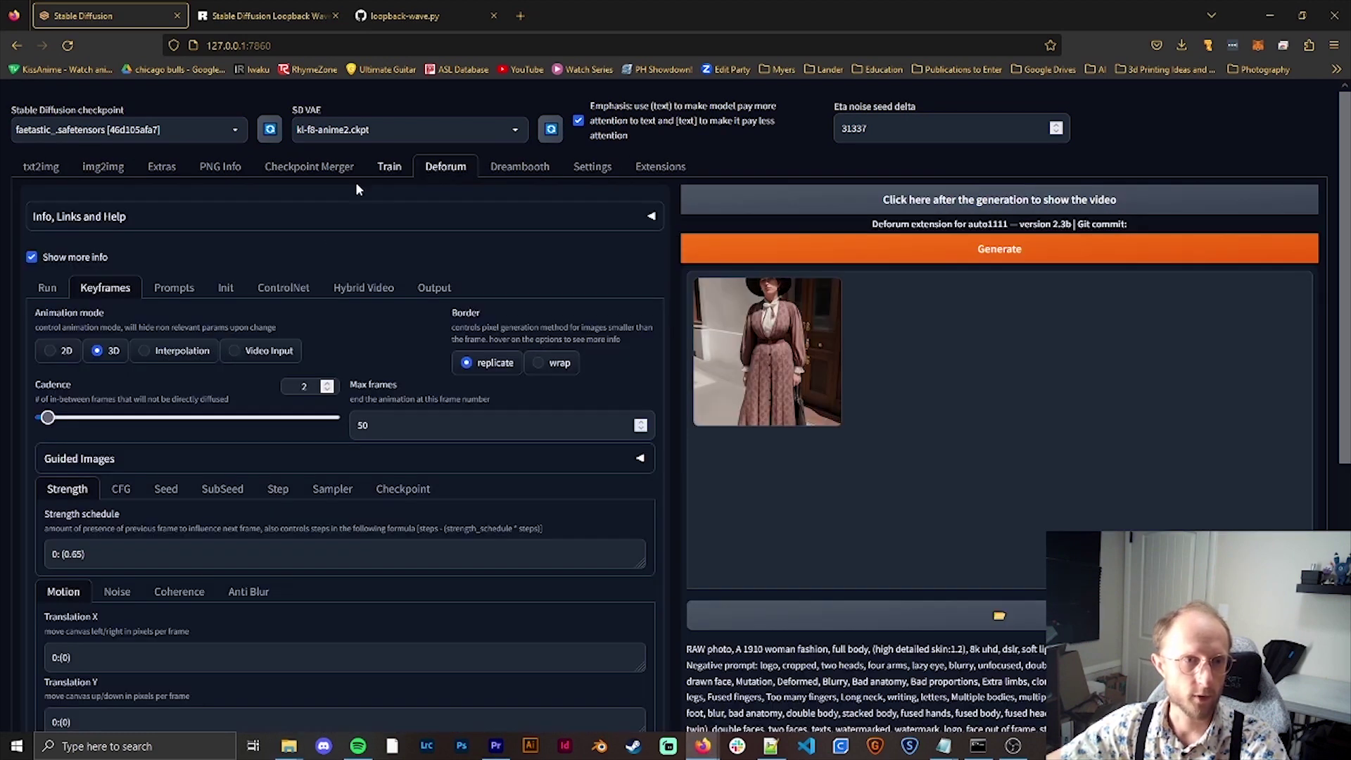
Load the list of available extensions ordered a-z, look through it, and locate the Reload UI option in the settings
left_click(661, 167)
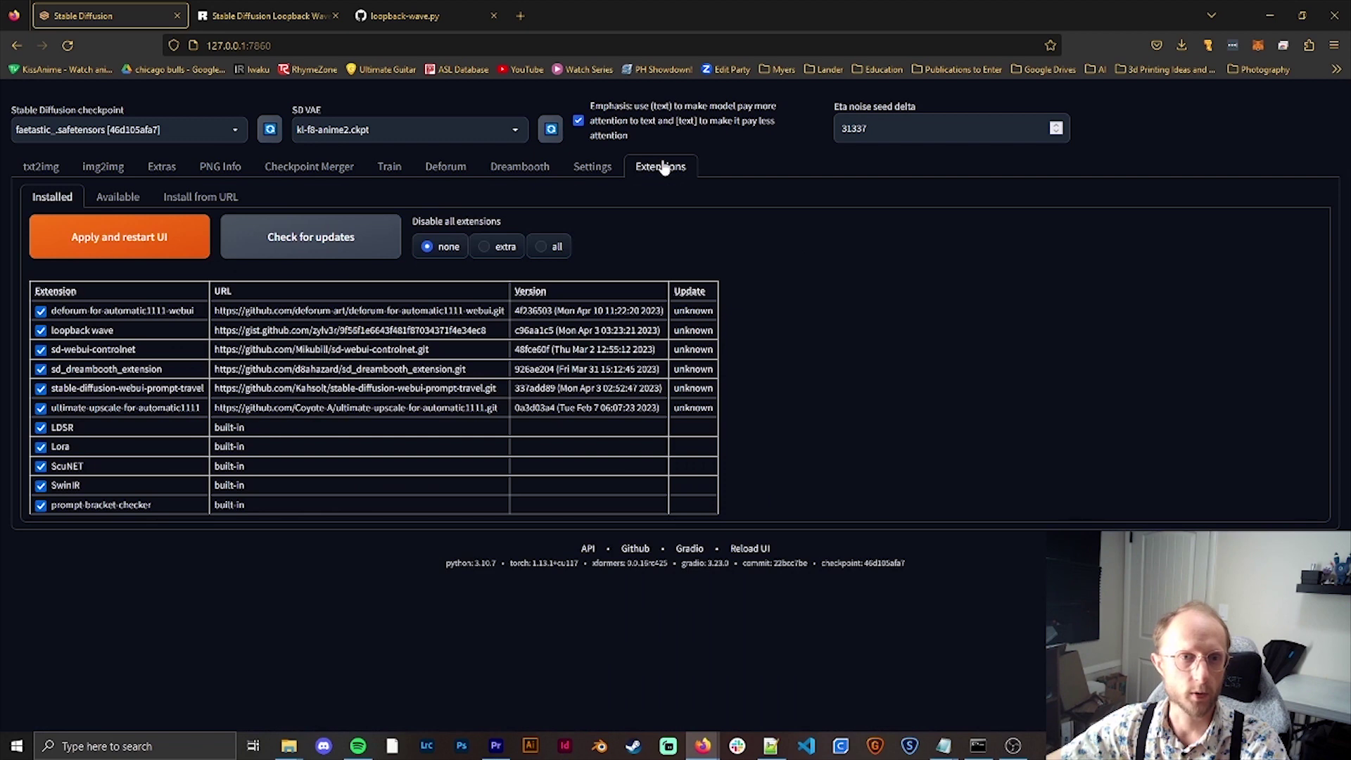
left_click(115, 197)
left_click(114, 239)
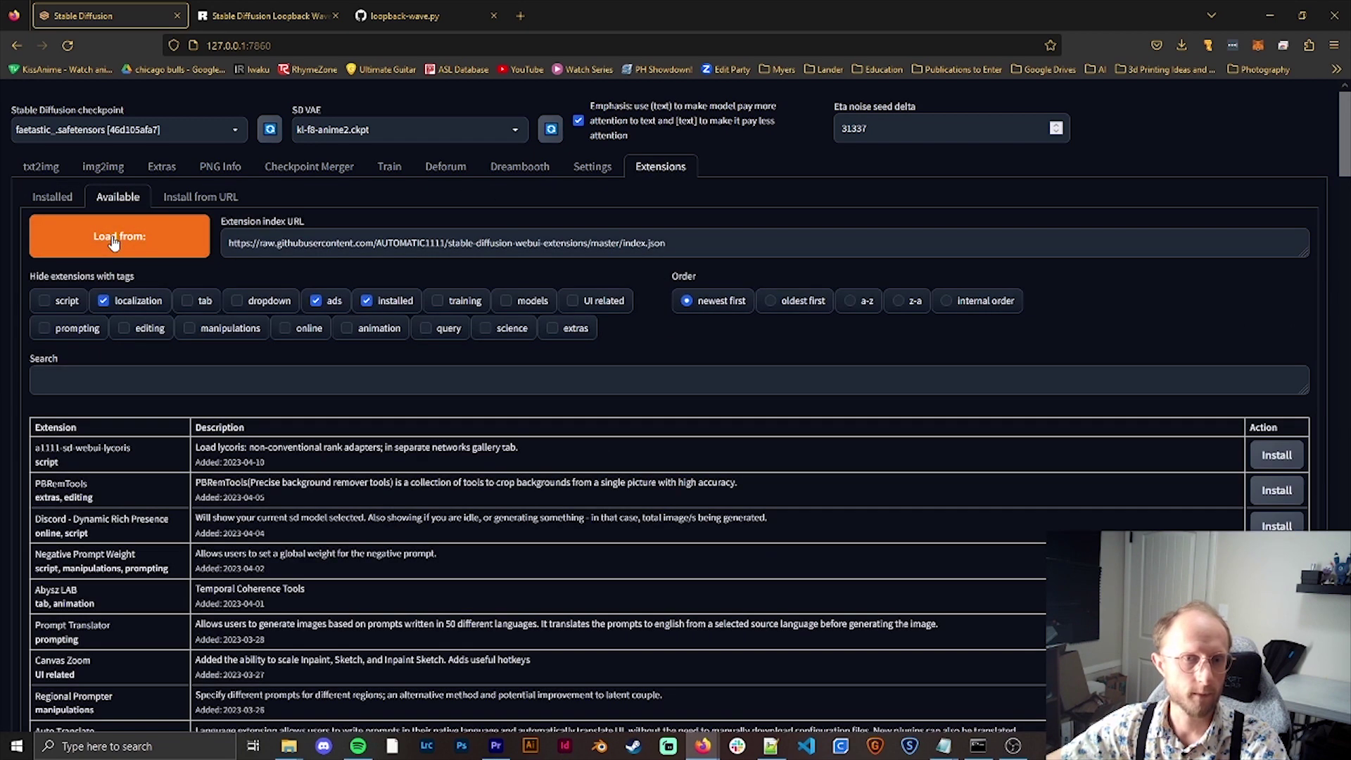
left_click(854, 304)
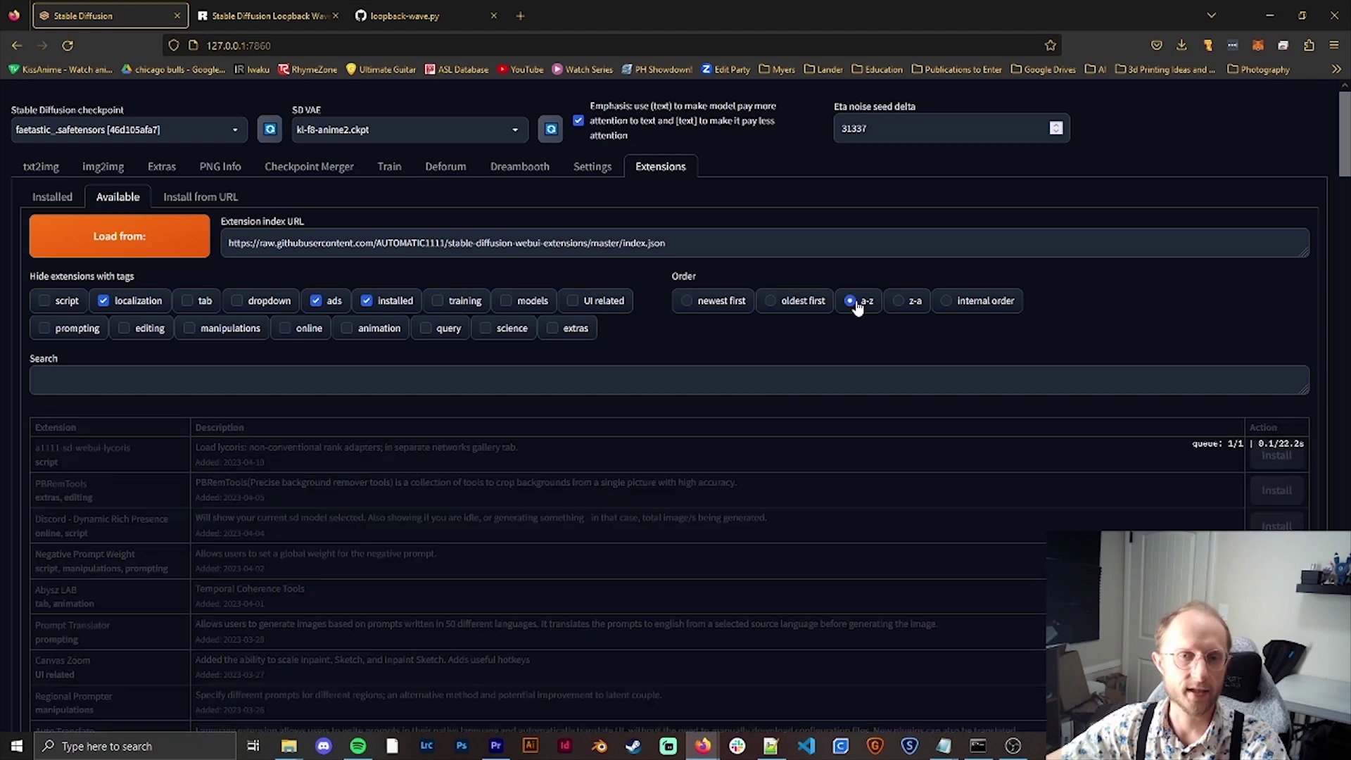
scroll(144, 442, "down", 8)
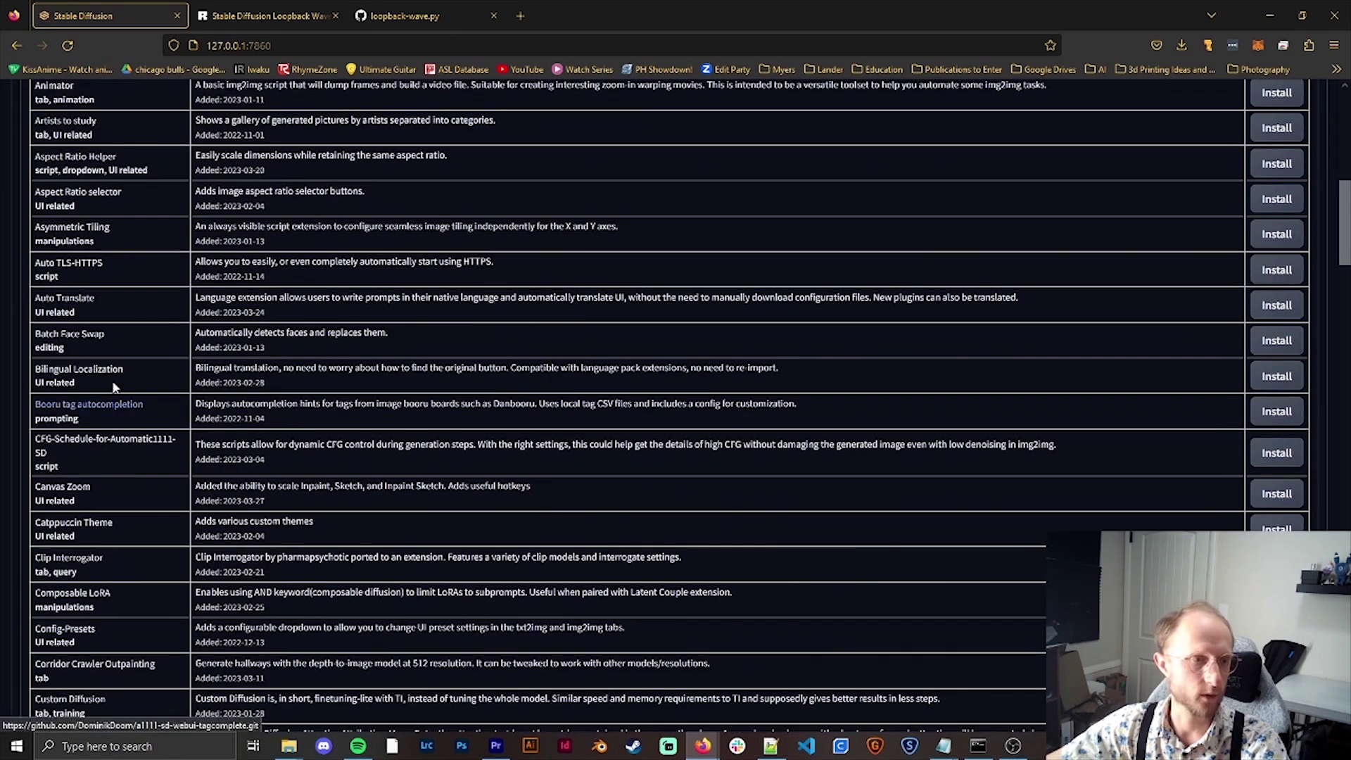
scroll(112, 380, "down", 6)
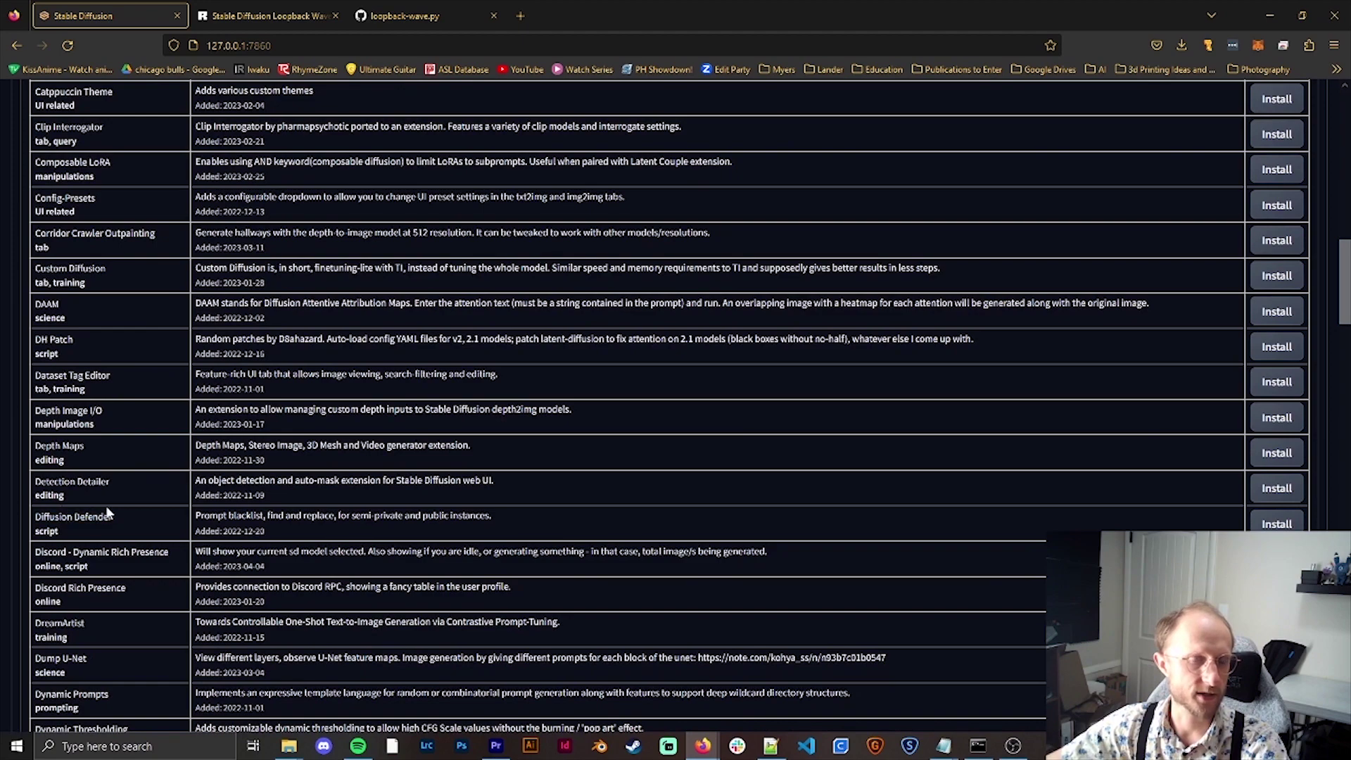
scroll(107, 514, "up", 5)
scroll(557, 522, "down", 5)
scroll(676, 509, "up", 8)
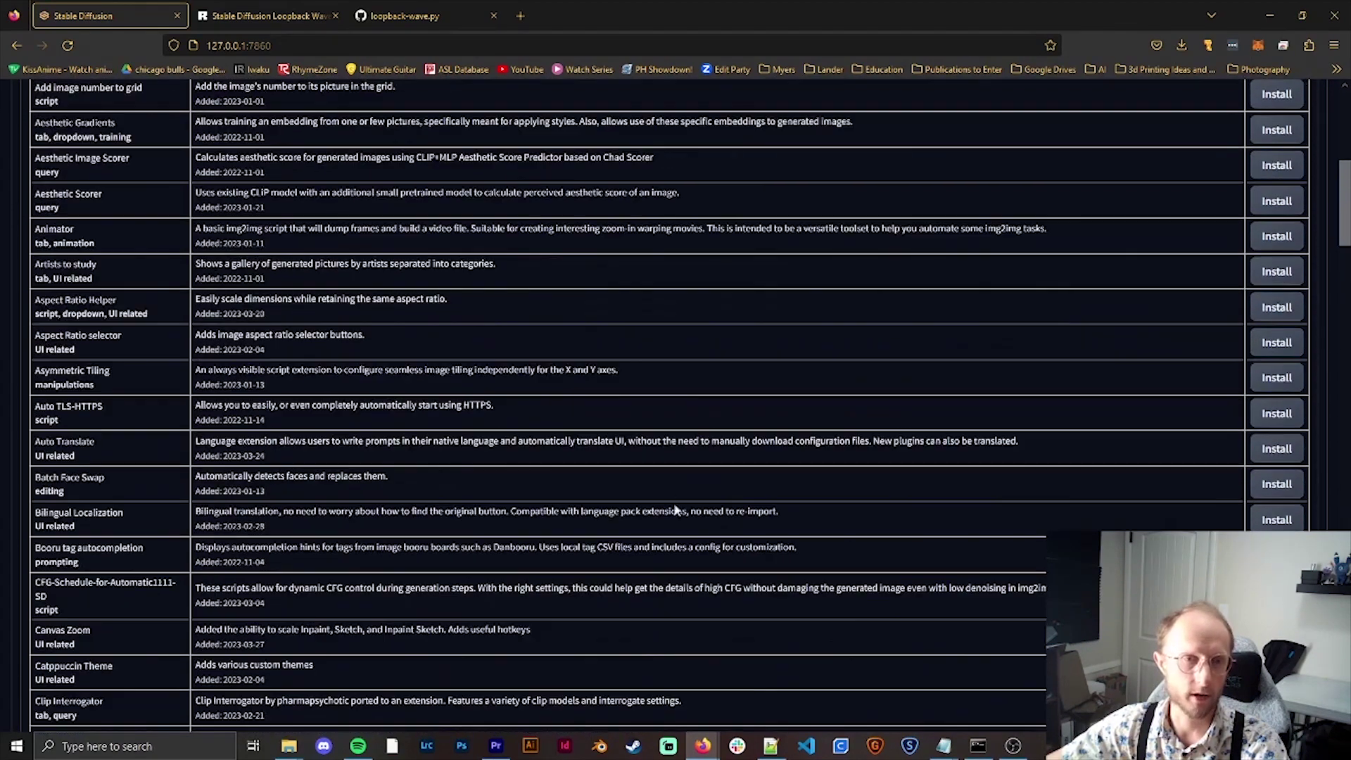
scroll(676, 509, "up", 8)
left_click(609, 167)
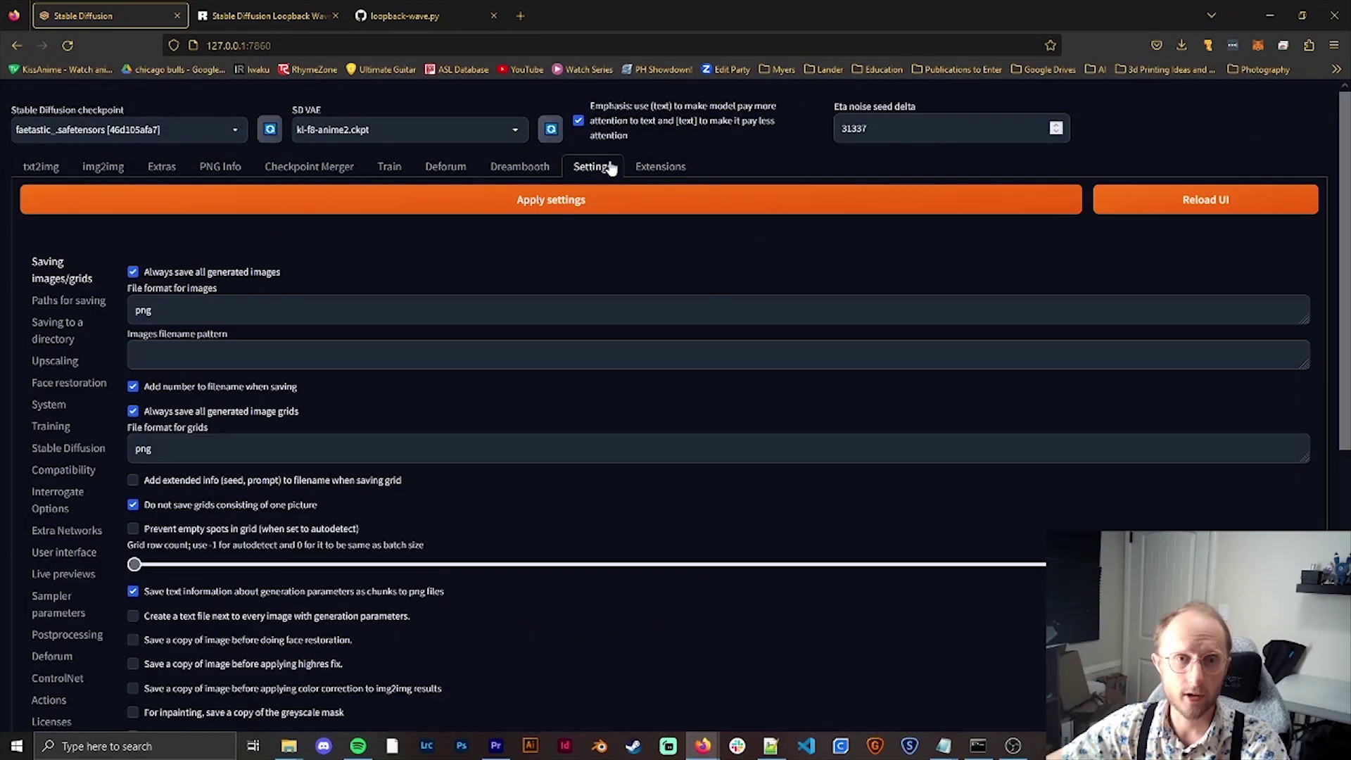
left_click(1233, 203)
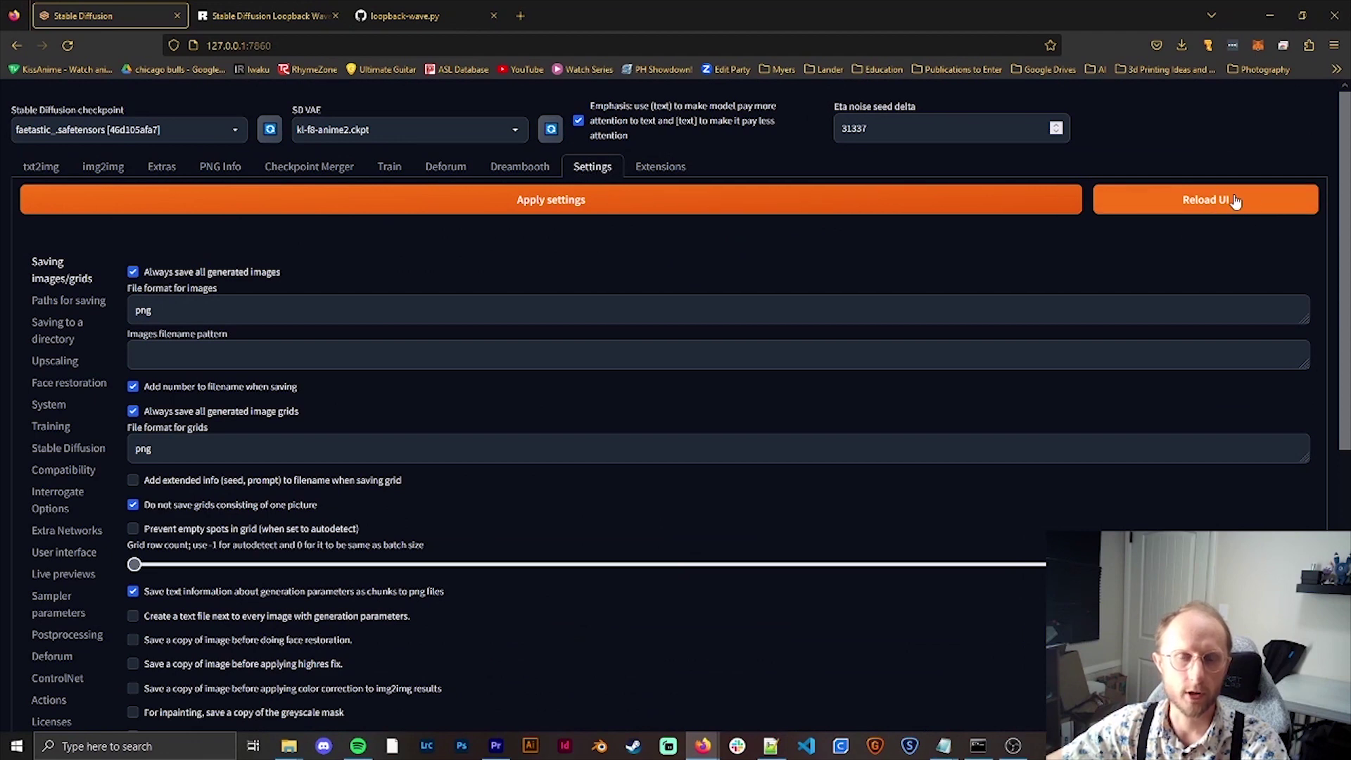
Load Disney Princess Video from the Downloads folder into Deforum's Video Upscaling output section
left_click(446, 168)
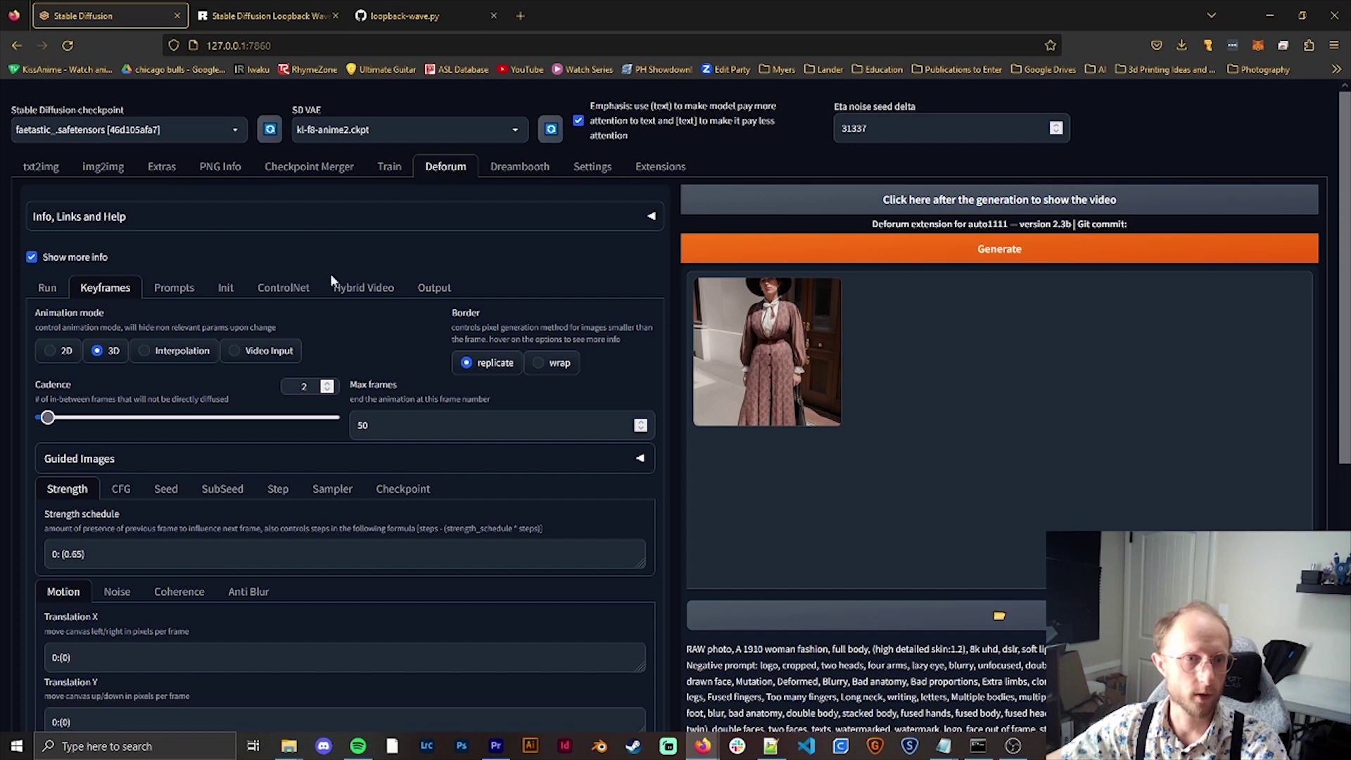
left_click(434, 287)
scroll(443, 288, "down", 2)
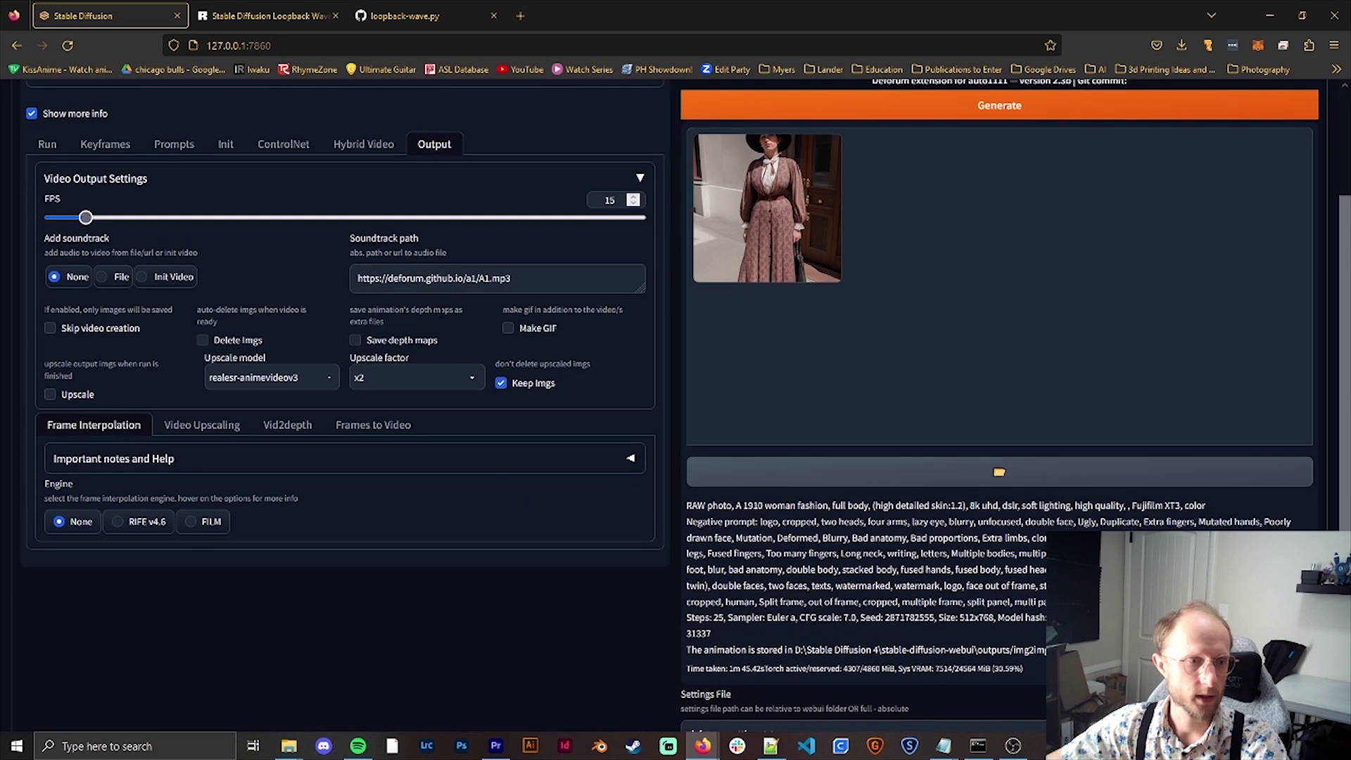
left_click(215, 426)
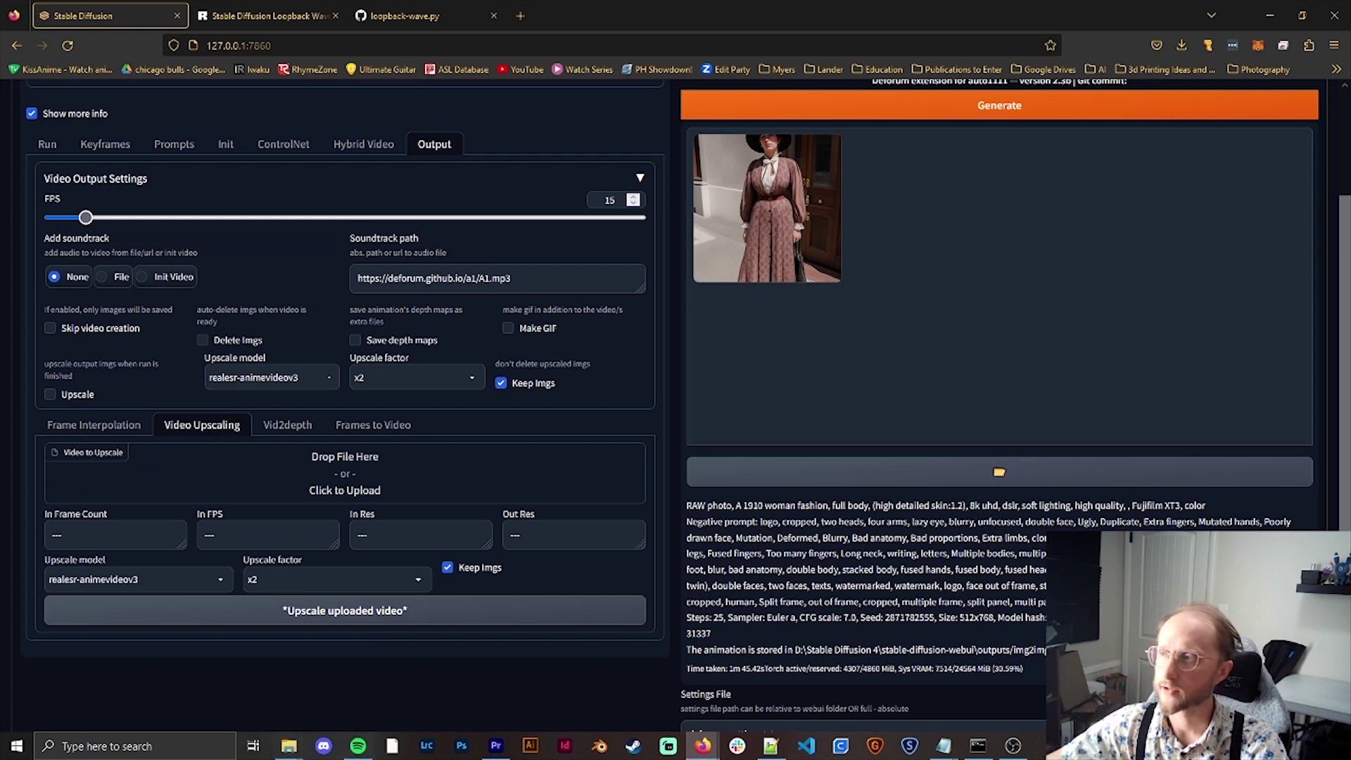
key("super+e")
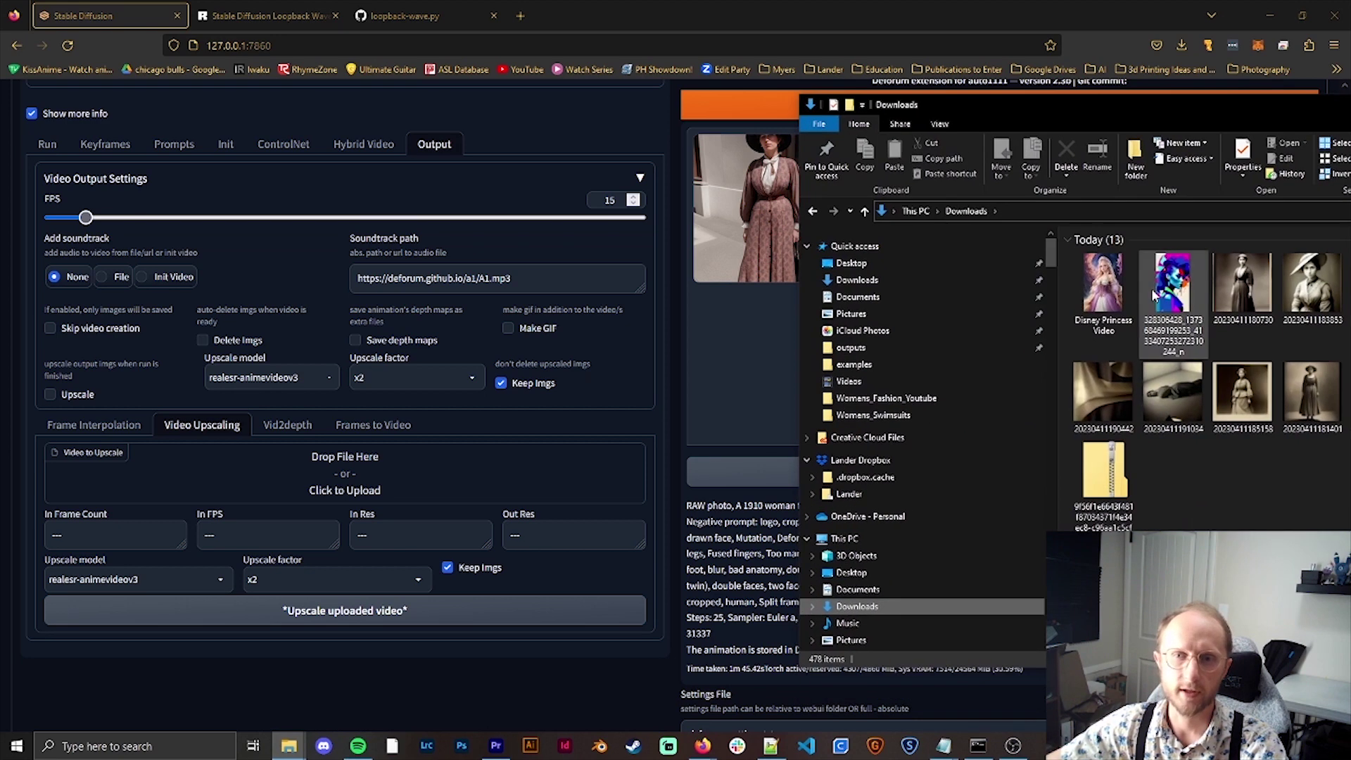
left_click_drag(1102, 285, 390, 466)
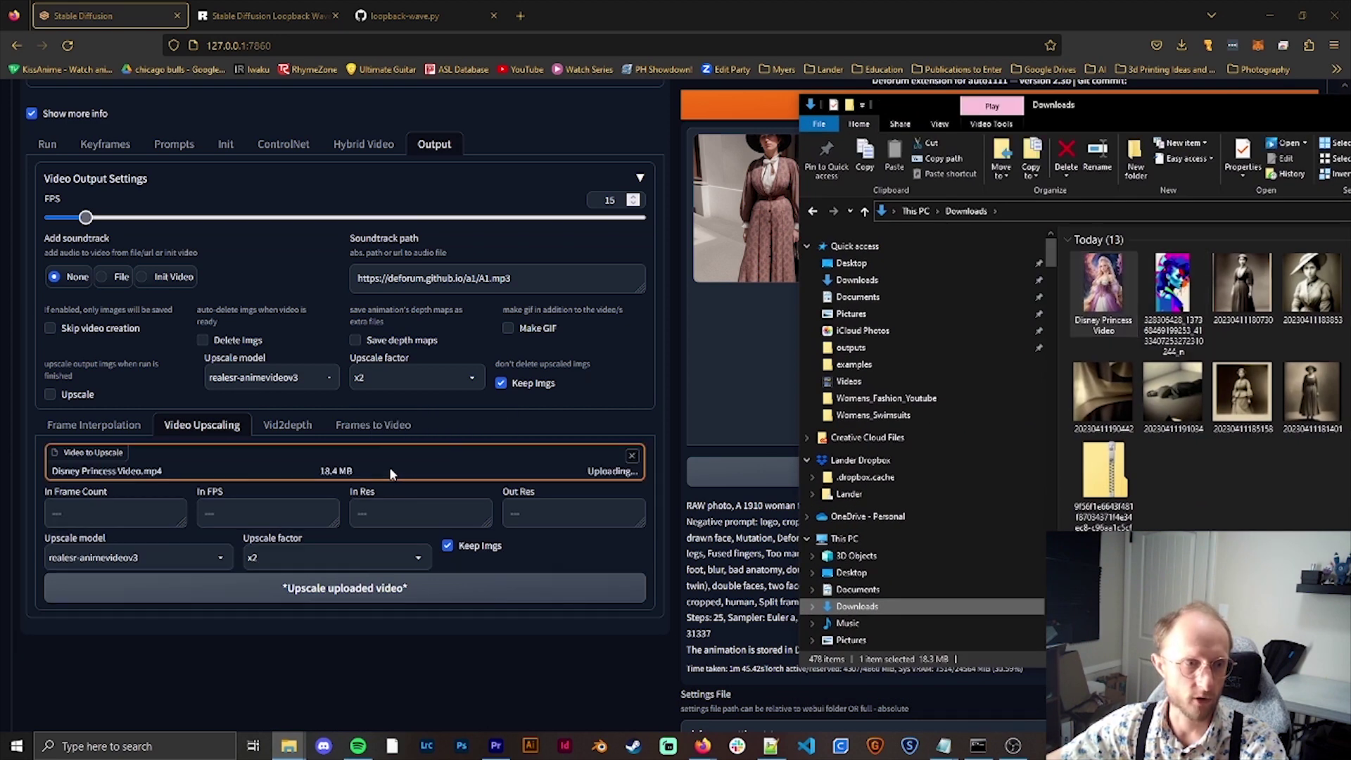
left_click(317, 628)
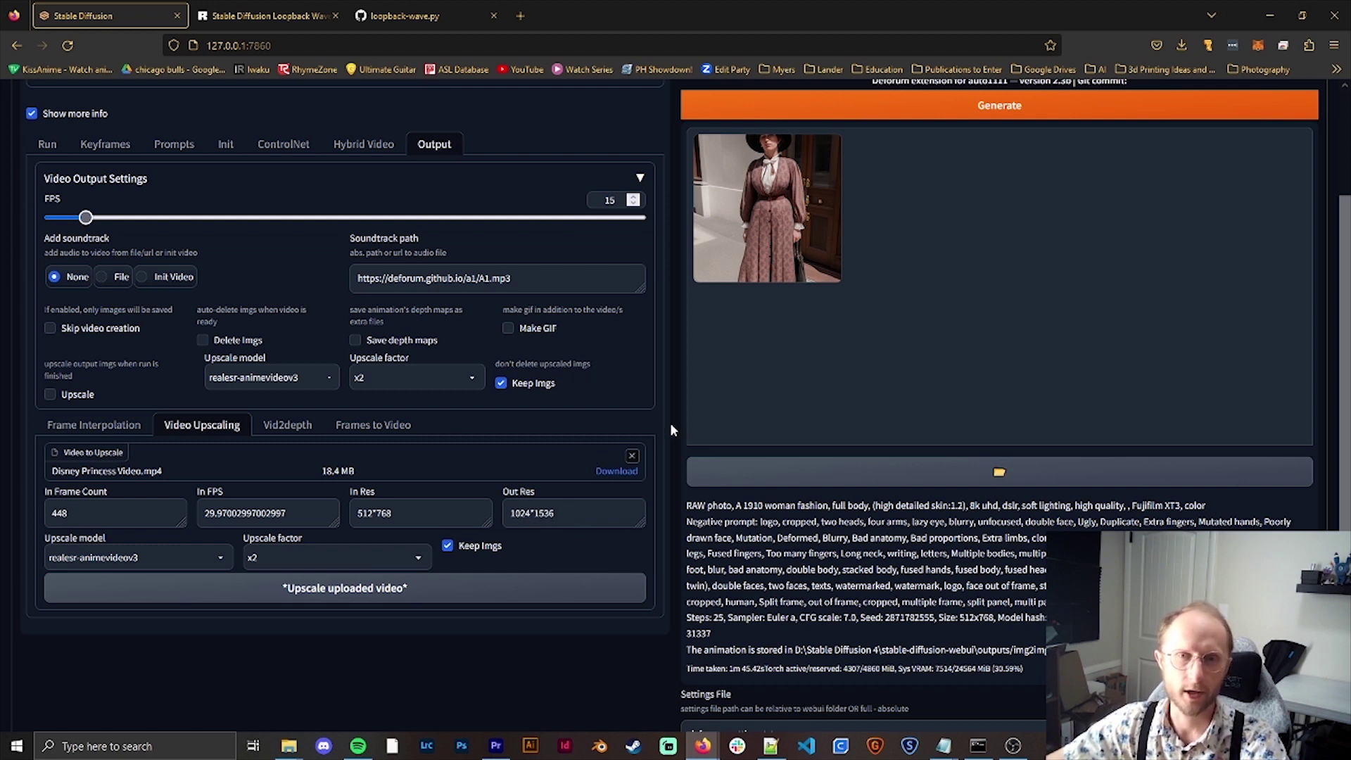
Upscale the uploaded video with the realesr-animevideov3 model at x2, and bring up the console to follow its progress
left_click(160, 556)
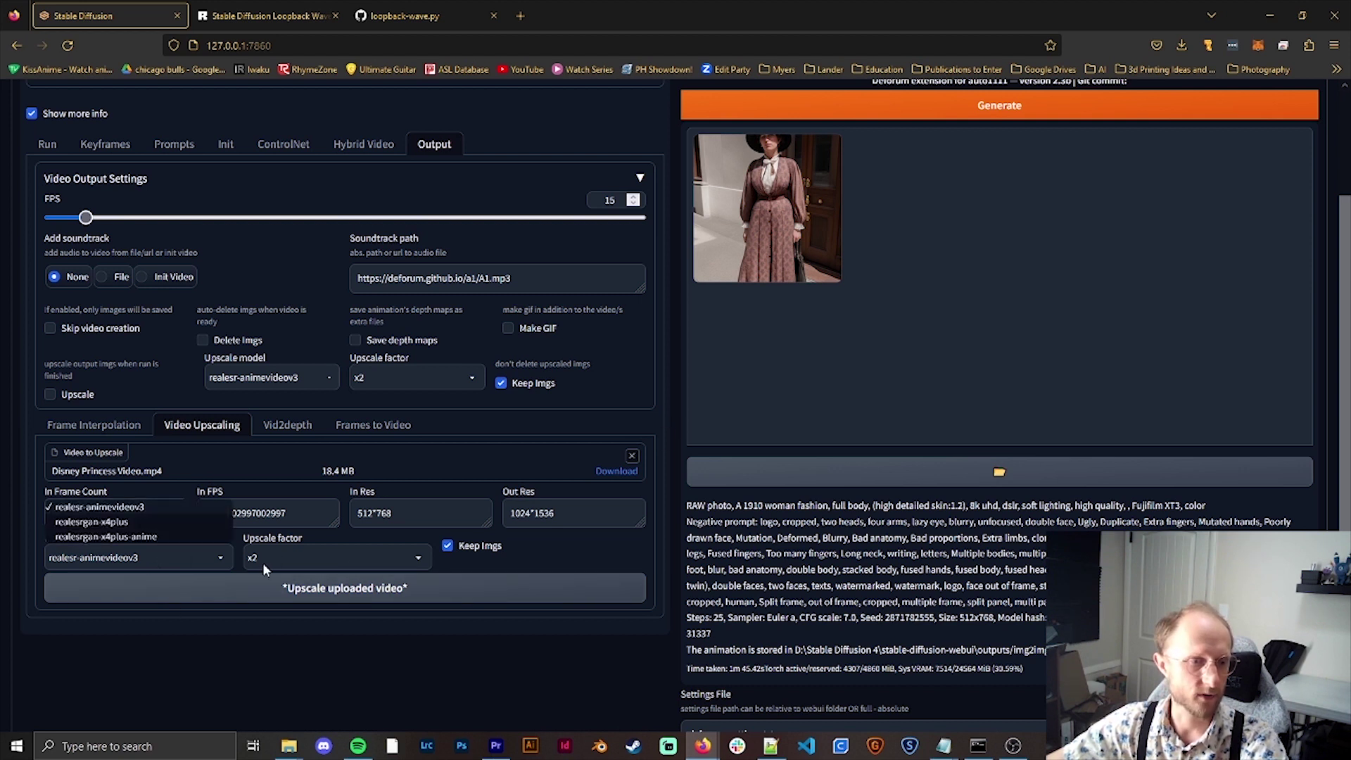
left_click(195, 560)
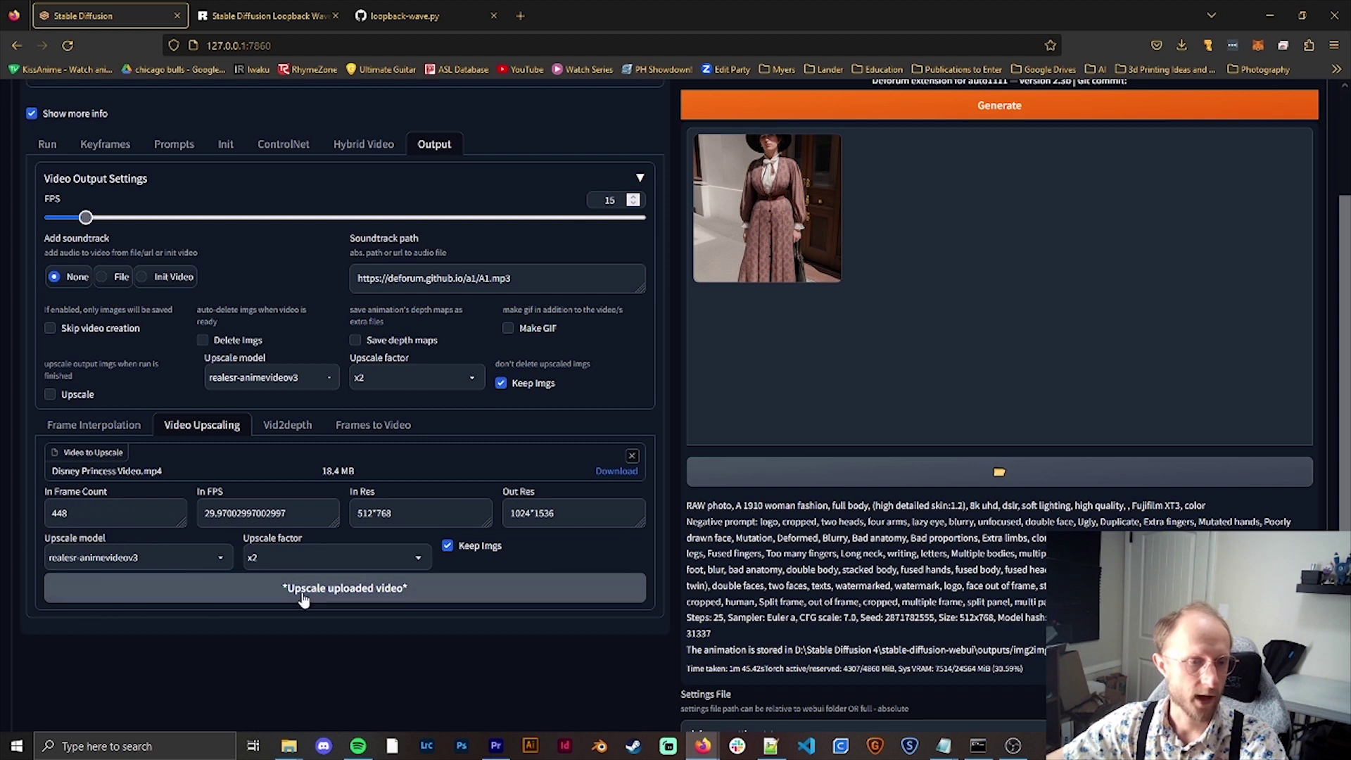
left_click(483, 598)
left_click(978, 745)
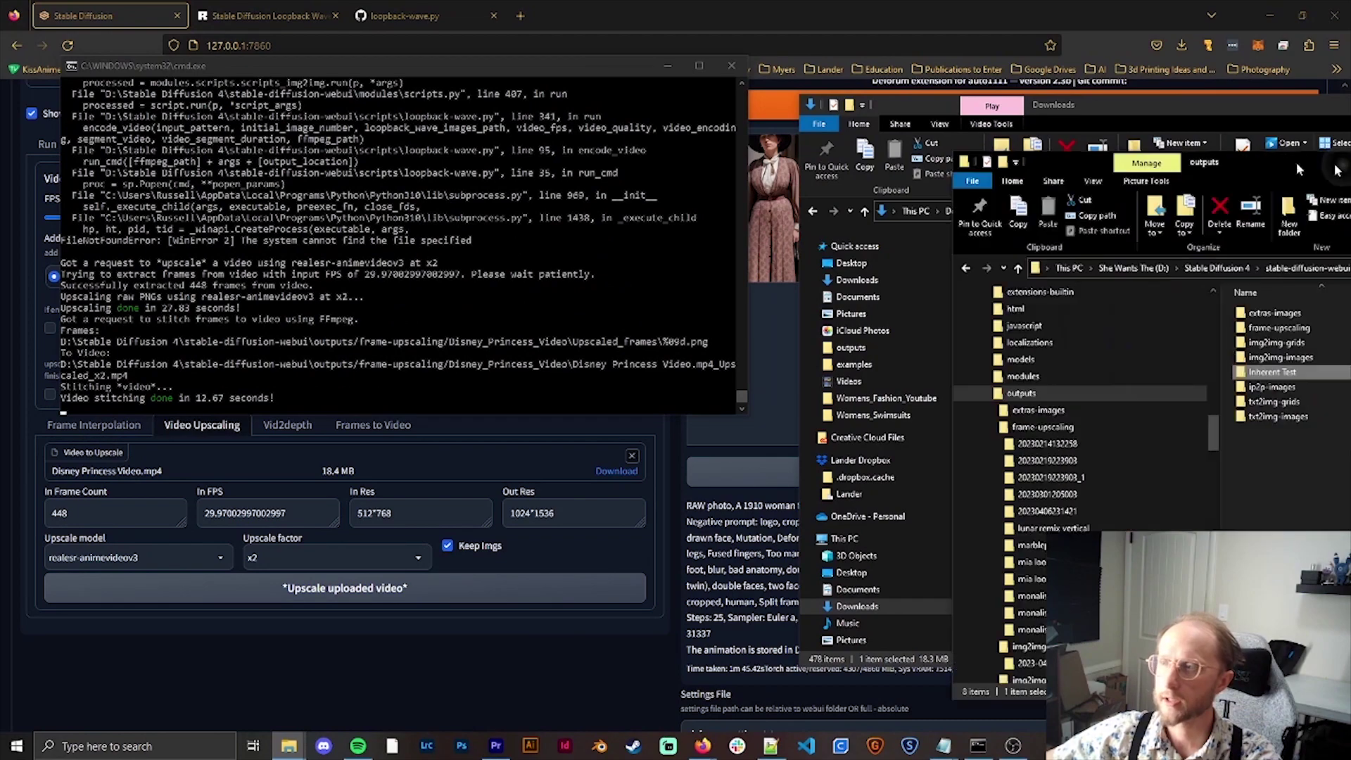
In File Explorer's outputs window, open the Disney_Princess_Video folder inside frame-upscaling to find the upscaled video
left_click_drag(1120, 113, 900, 439)
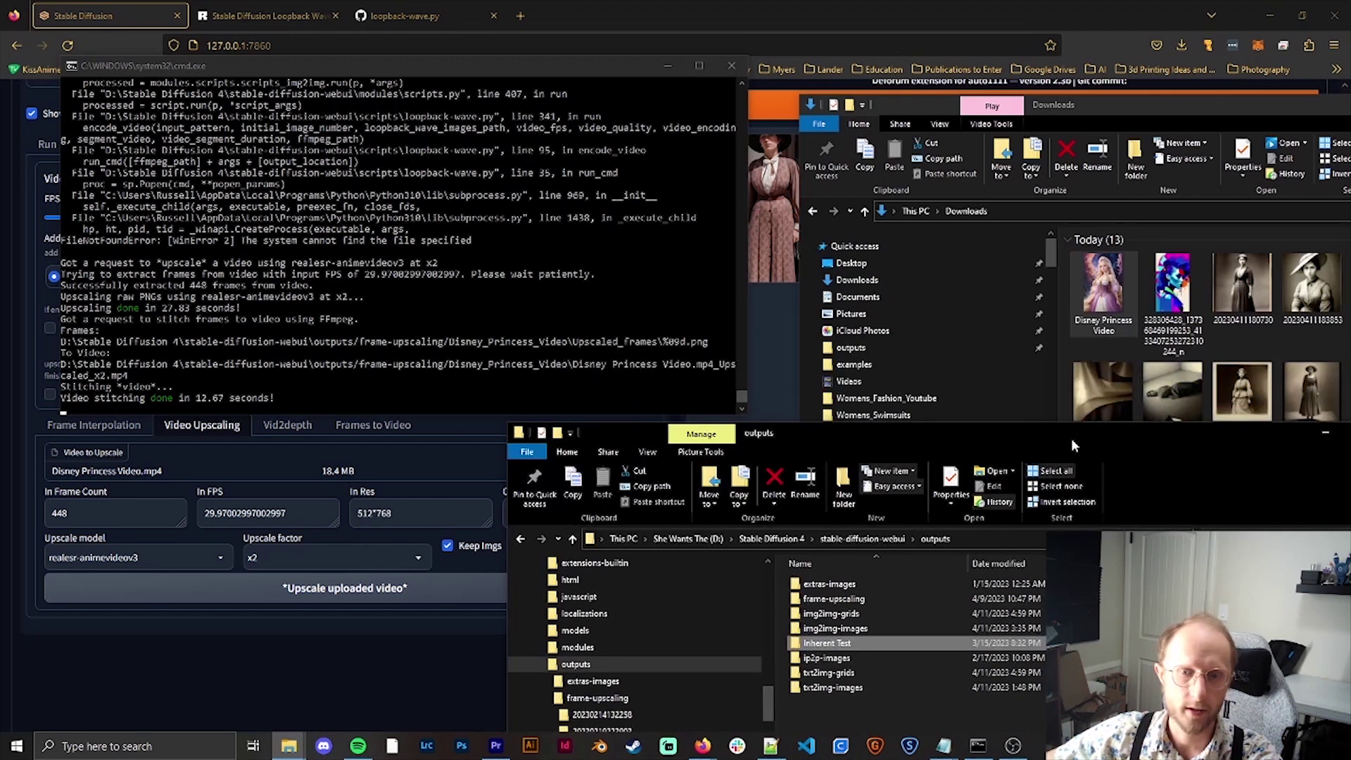
left_click_drag(1071, 437, 902, 115)
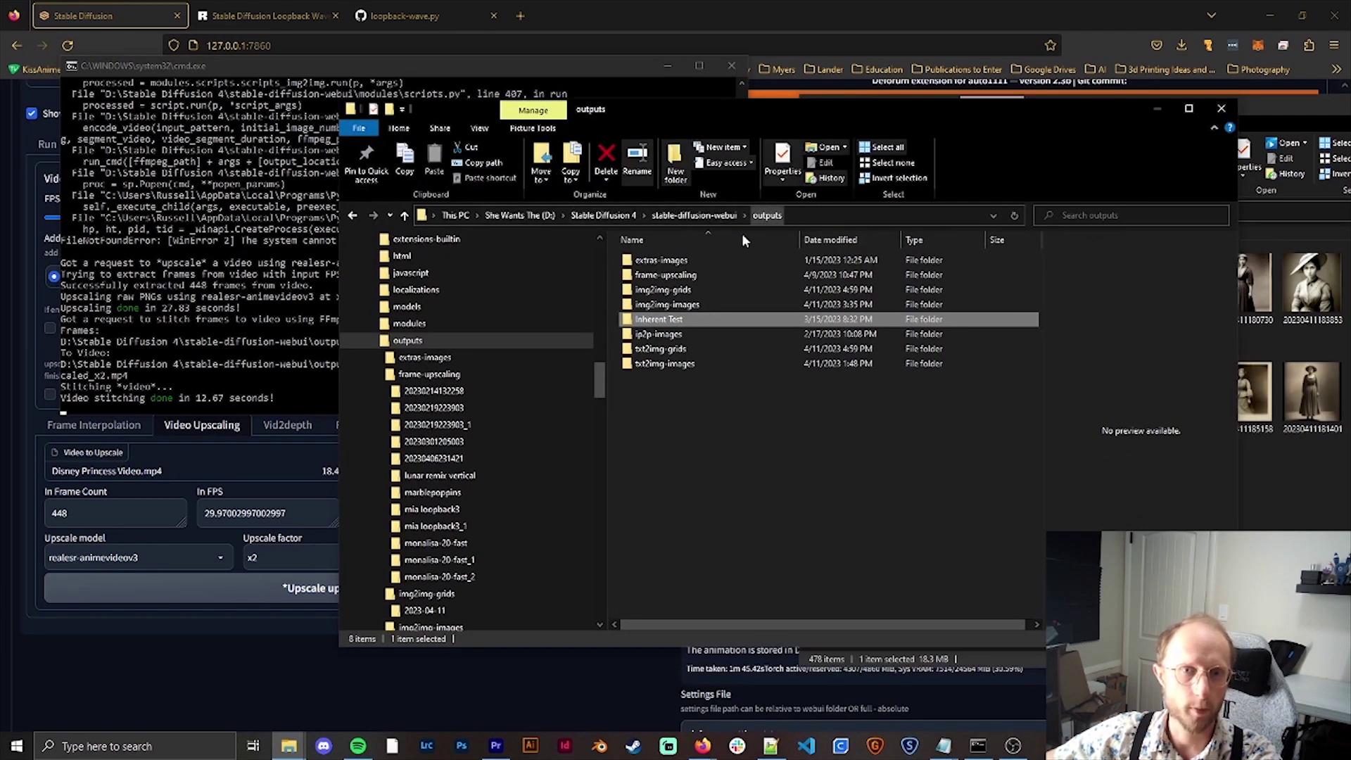
double_click(679, 275)
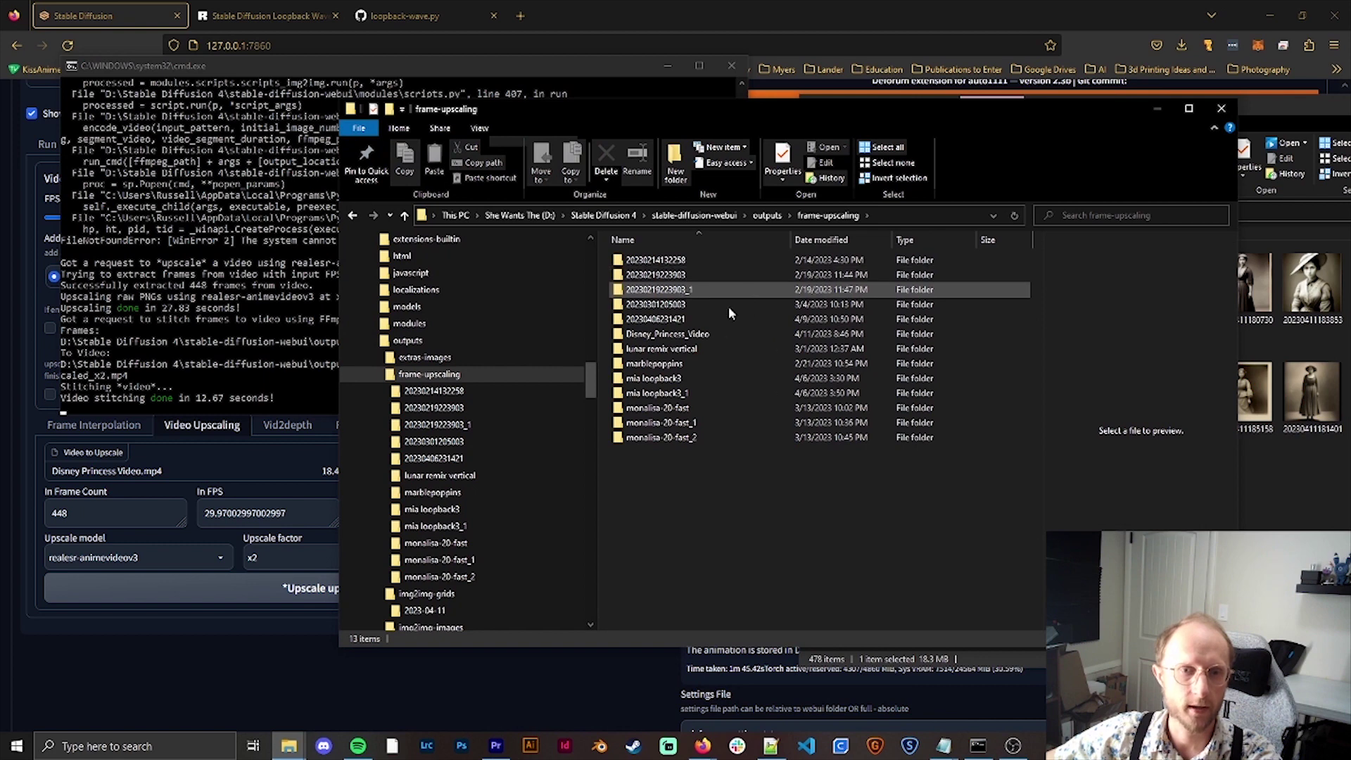
double_click(691, 333)
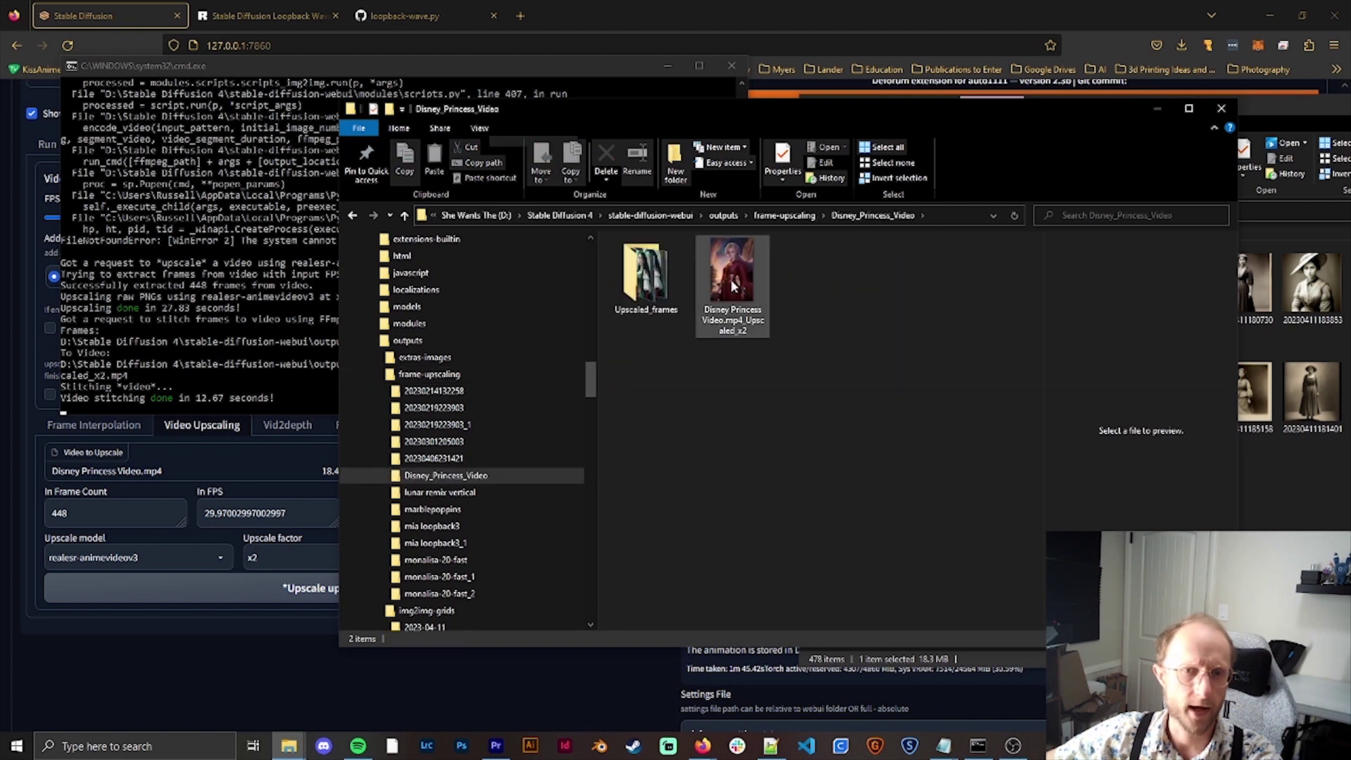